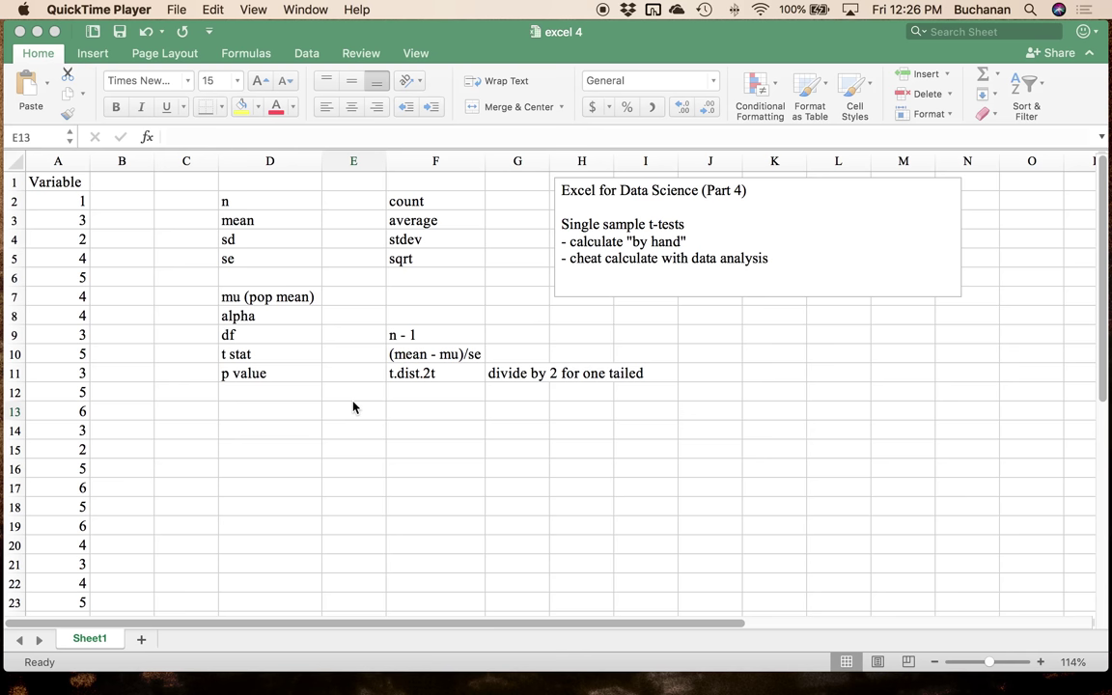
- Replace the column A heading in A1 with "Needs Parking Garage"
click(117, 232)
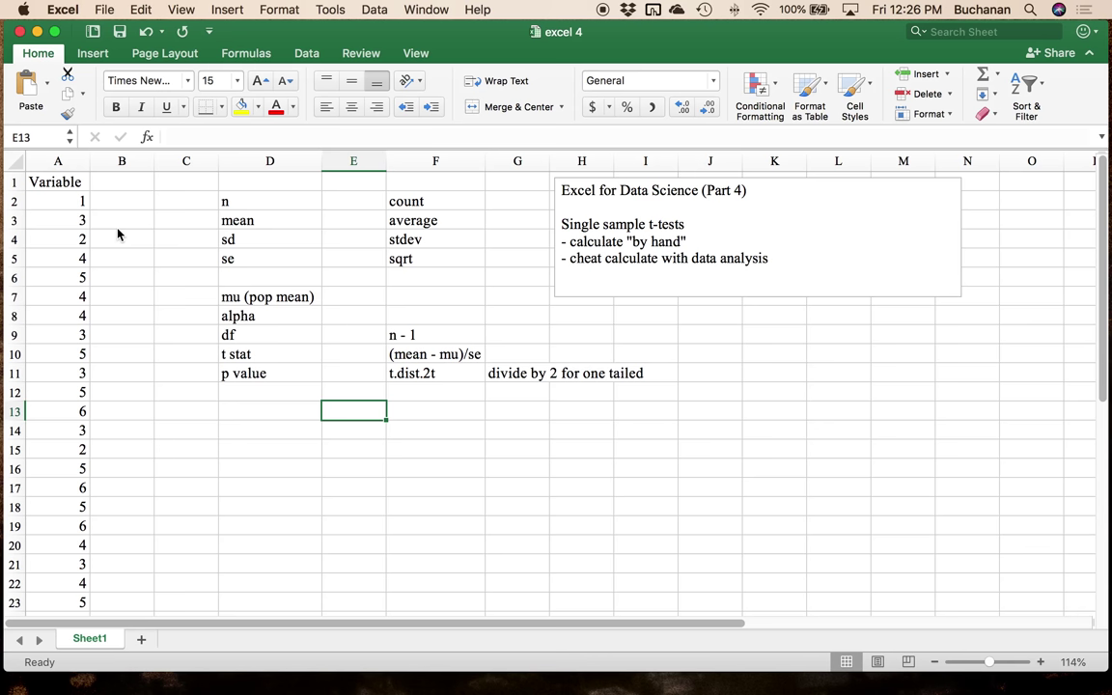
click(55, 181)
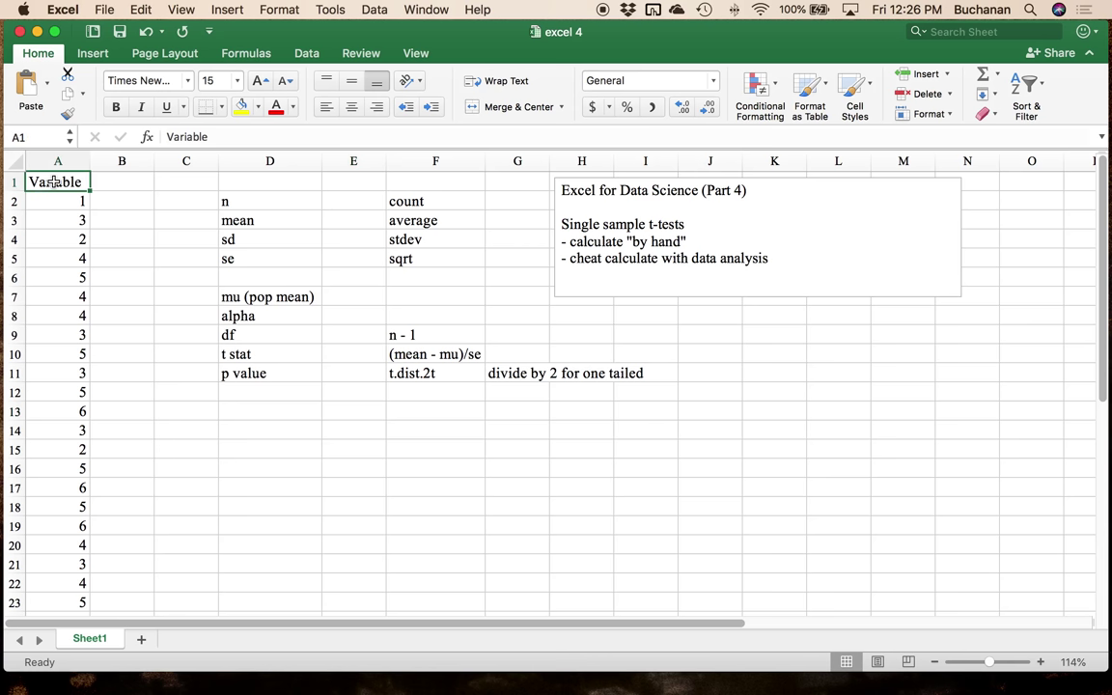
scroll(55, 181, down, 3)
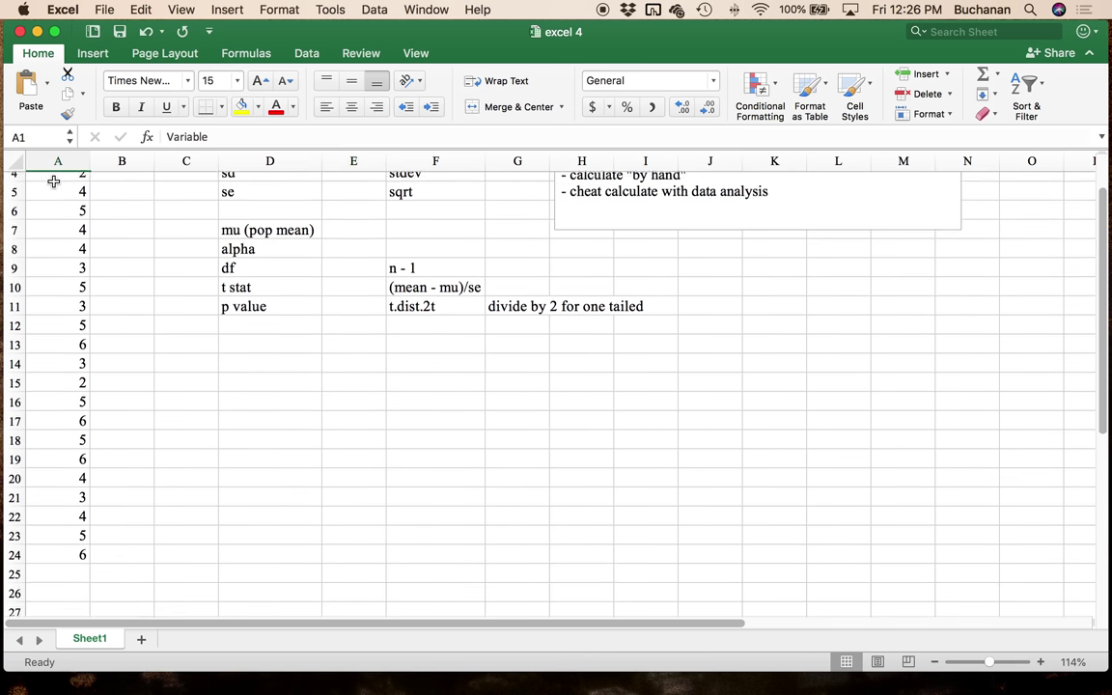
scroll(55, 181, up, 3)
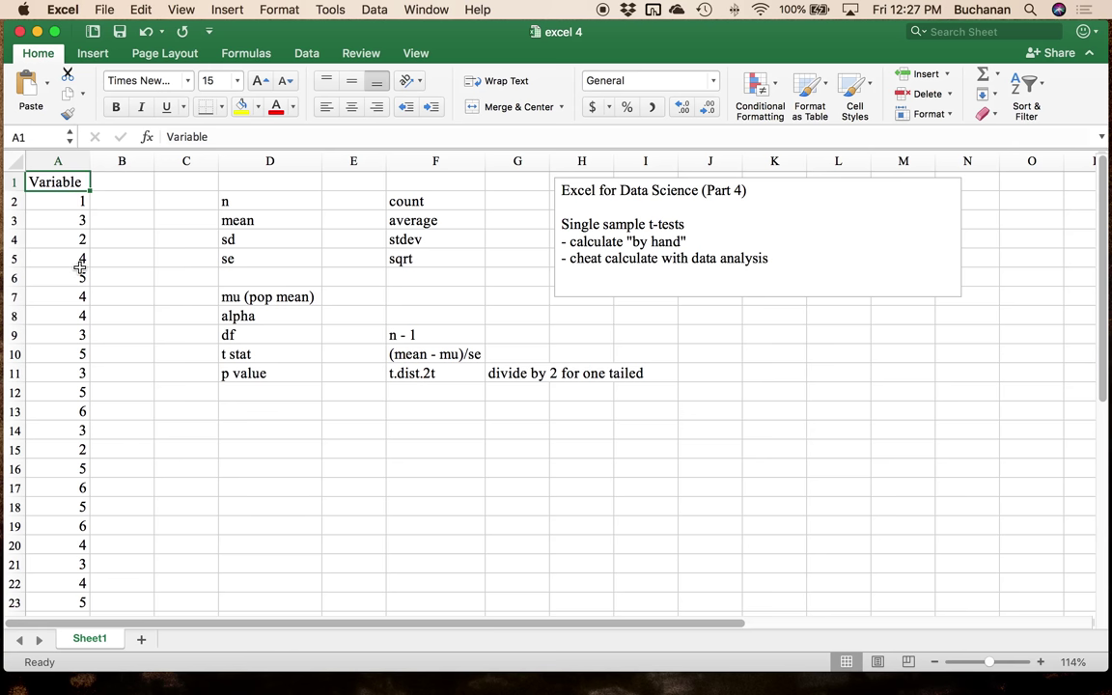
text(Needs)
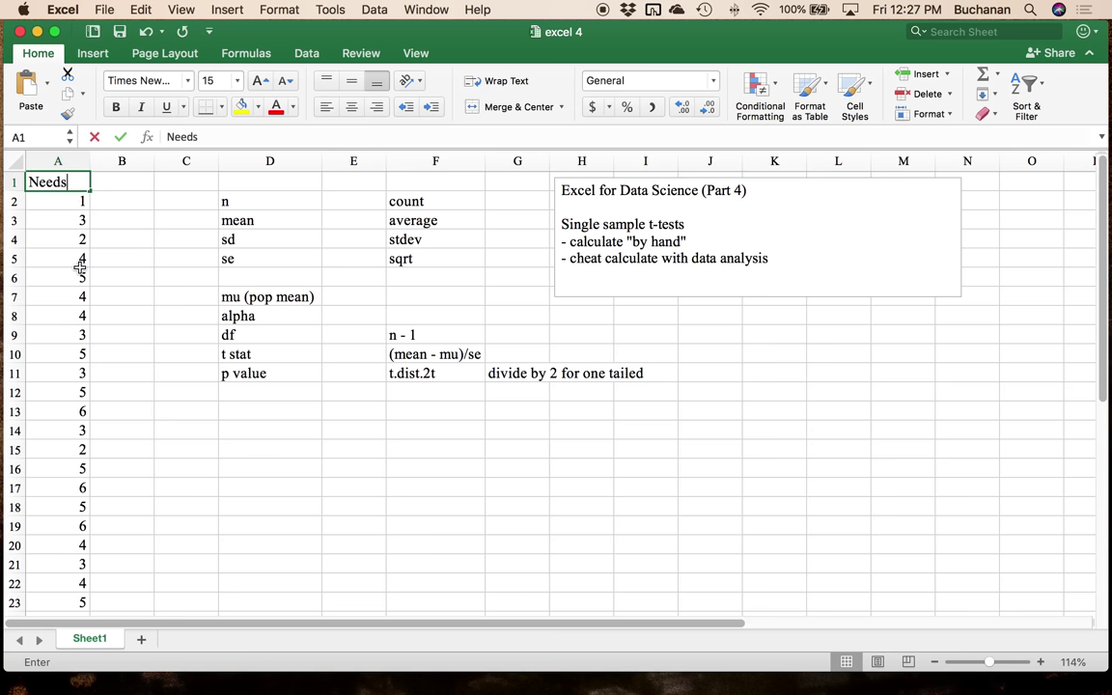
text( Parking )
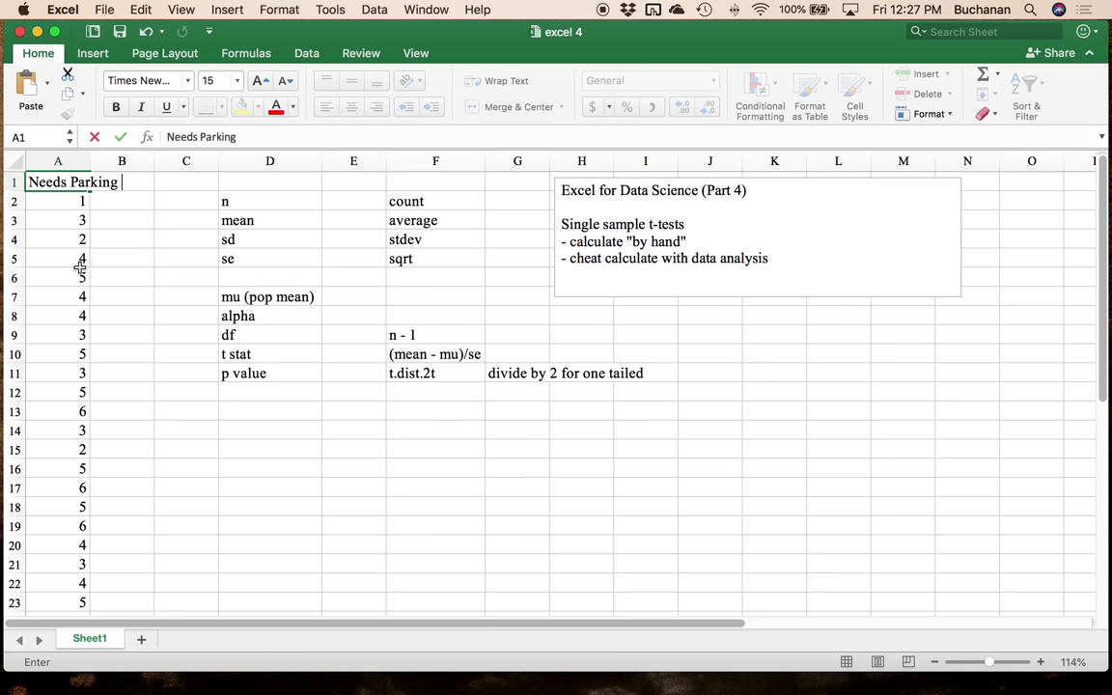
text(Garage)
key(Return)
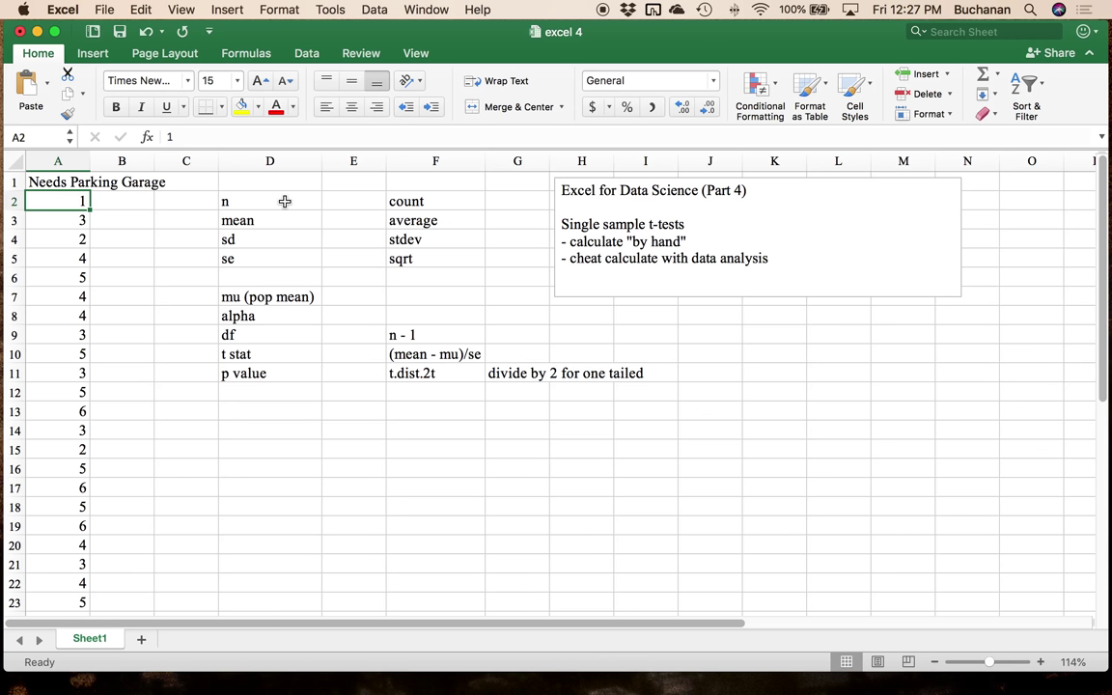
- Enter 4 as the population mean (mu) in E7
click(347, 294)
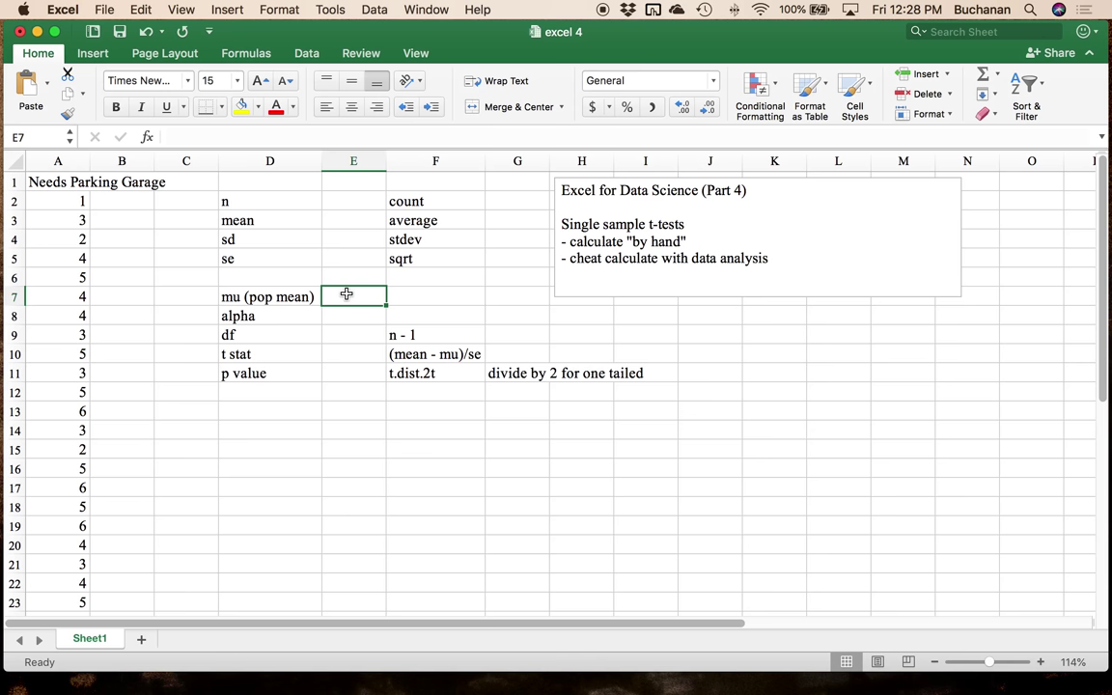
text(4)
key(Return)
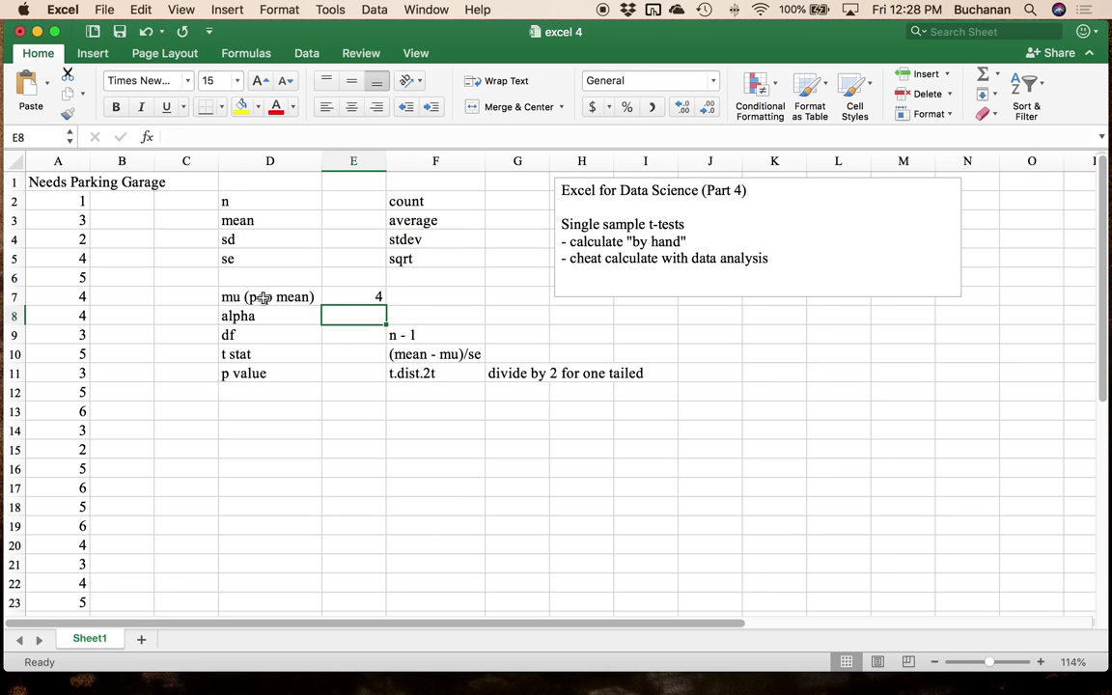
drag(290, 297, 365, 295)
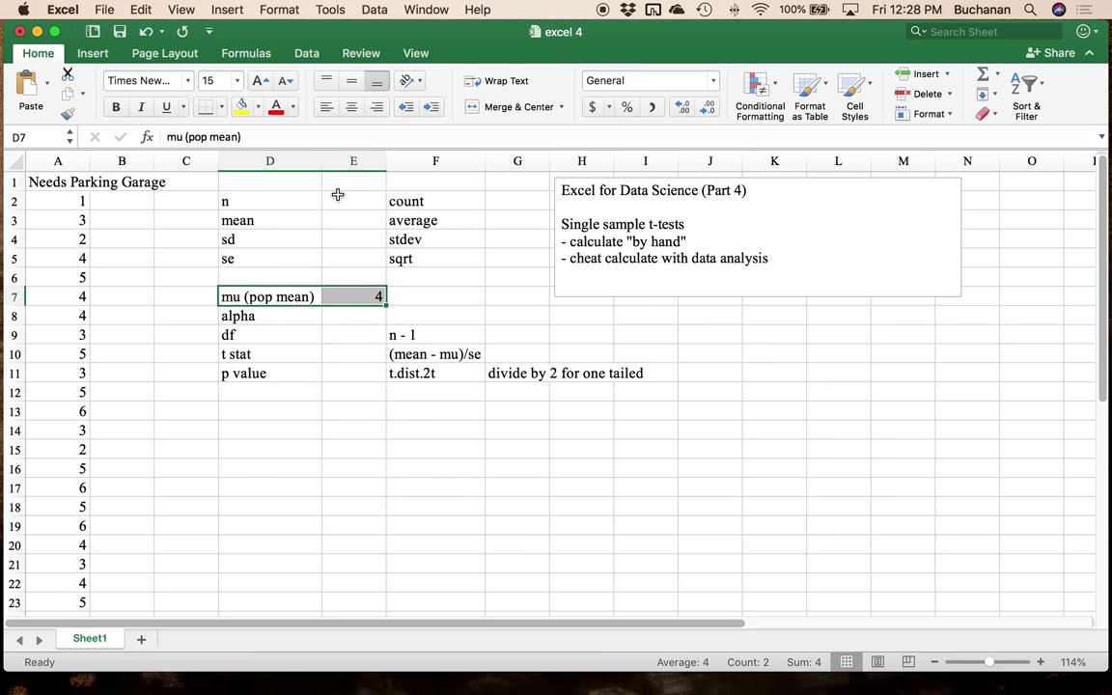
- Calculate n in E2 with a COUNT formula over the responses in A2:A24
click(306, 205)
drag(306, 205, 357, 200)
scroll(53, 280, down, 1)
scroll(53, 280, down, 5)
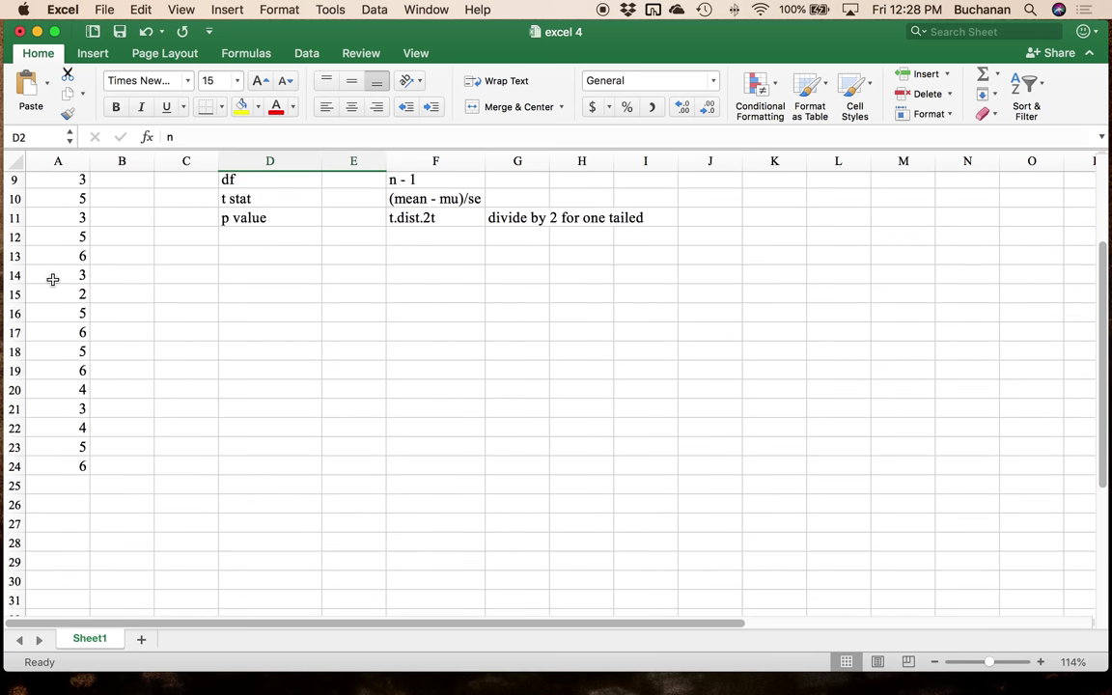
scroll(53, 280, up, 5)
click(341, 201)
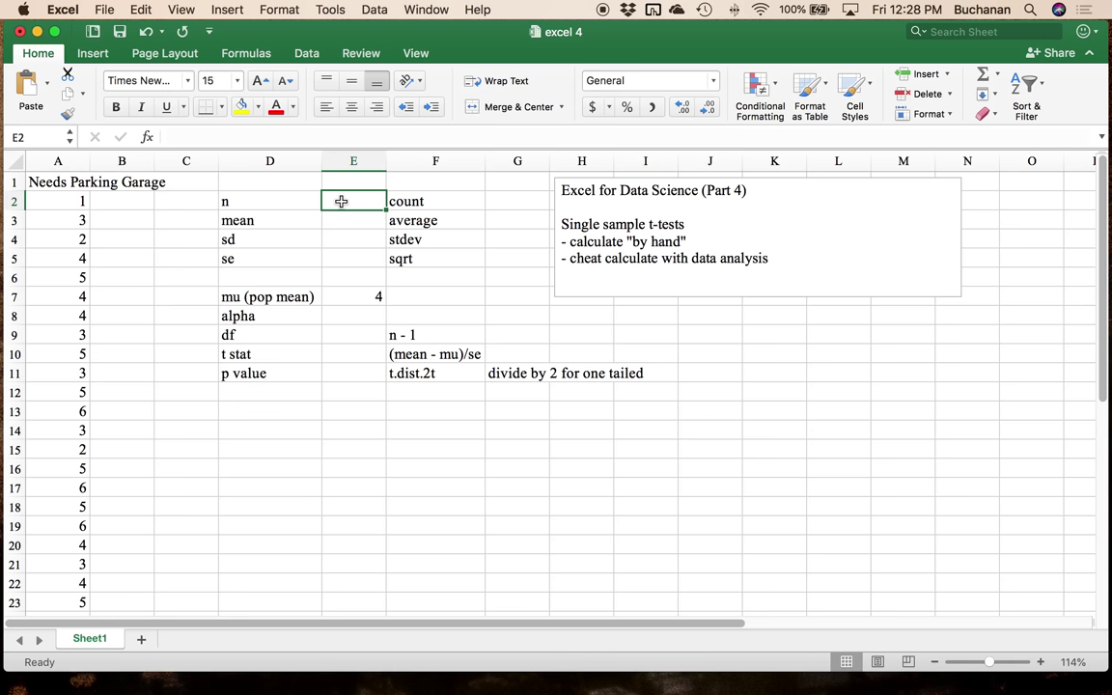
text(=count()
click(71, 200)
drag(71, 200, 45, 541)
text())
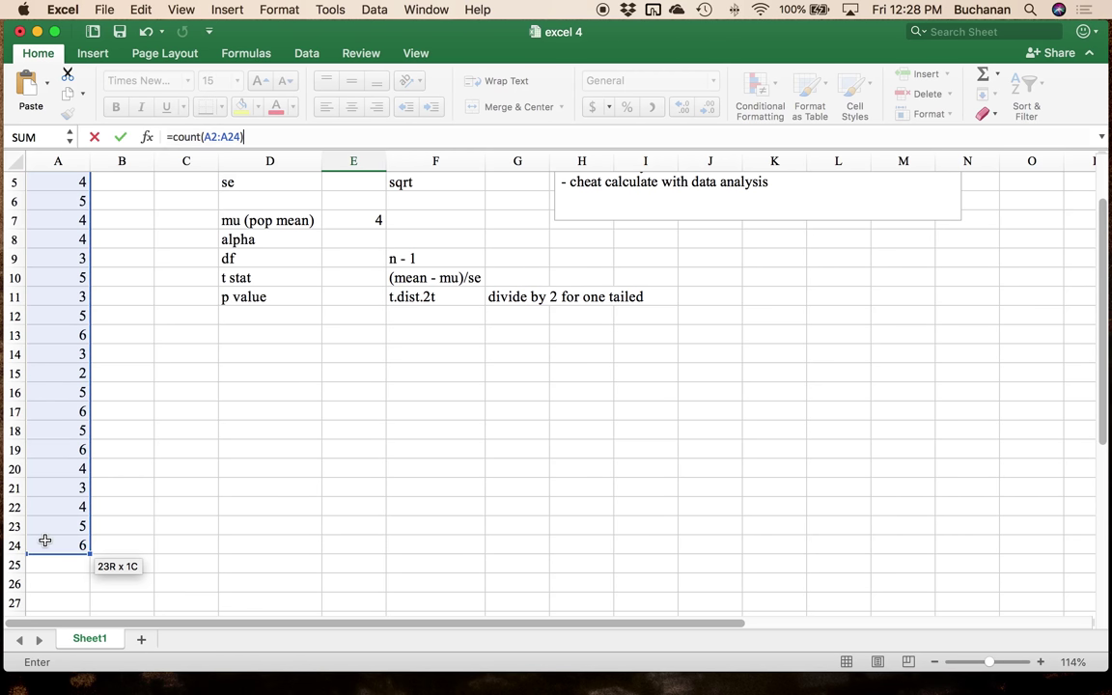
key(Return)
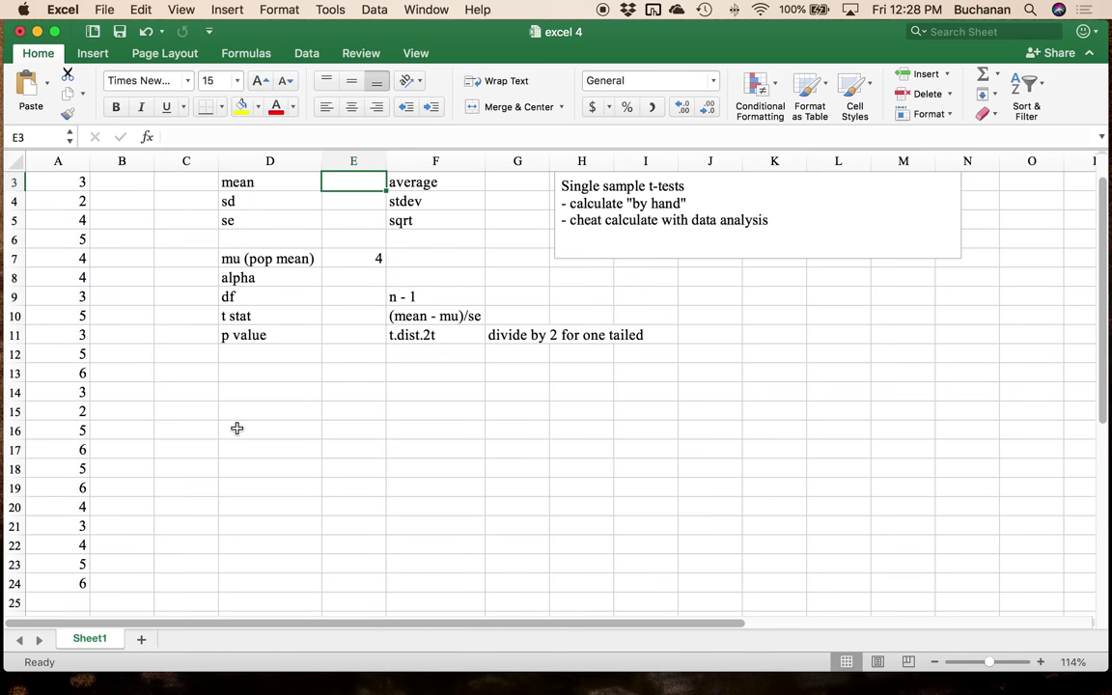
scroll(235, 427, up, 2)
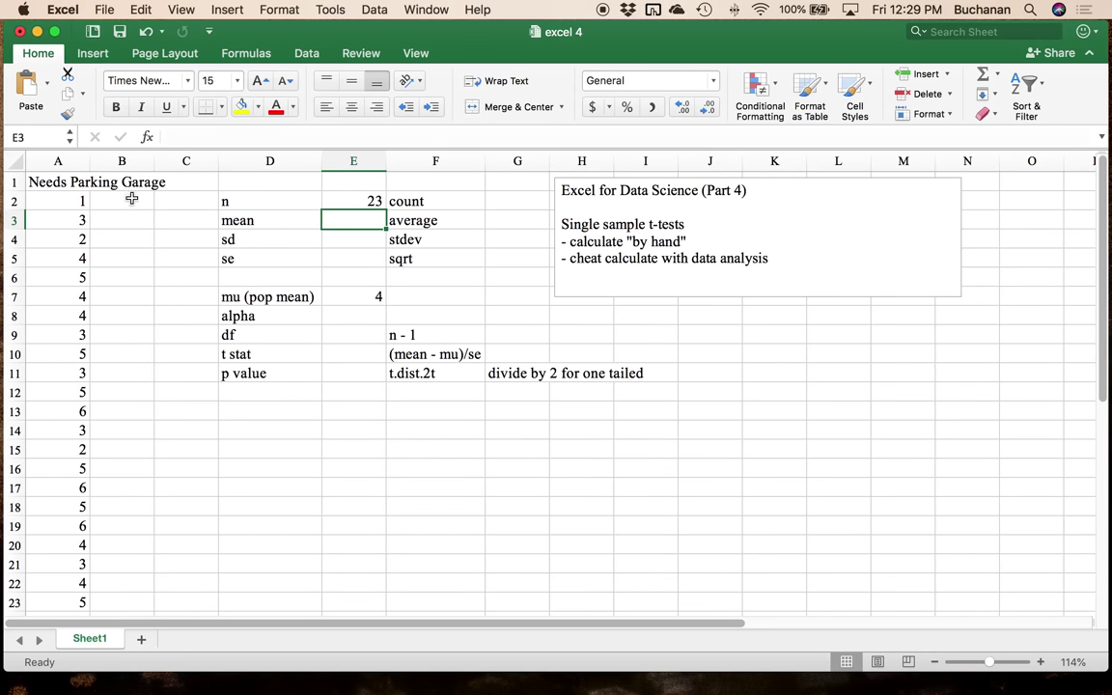
- Re-enter the n formula in E2 as =count(A2:A24), extending the range from A2 down to the last response
click(360, 198)
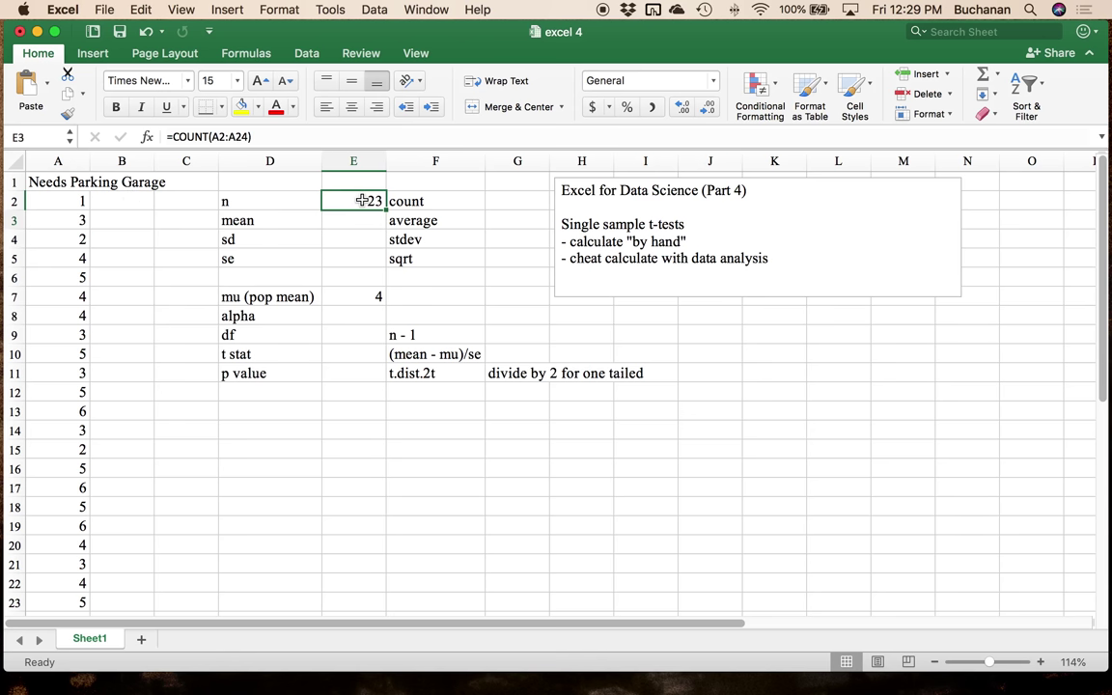
text(=co)
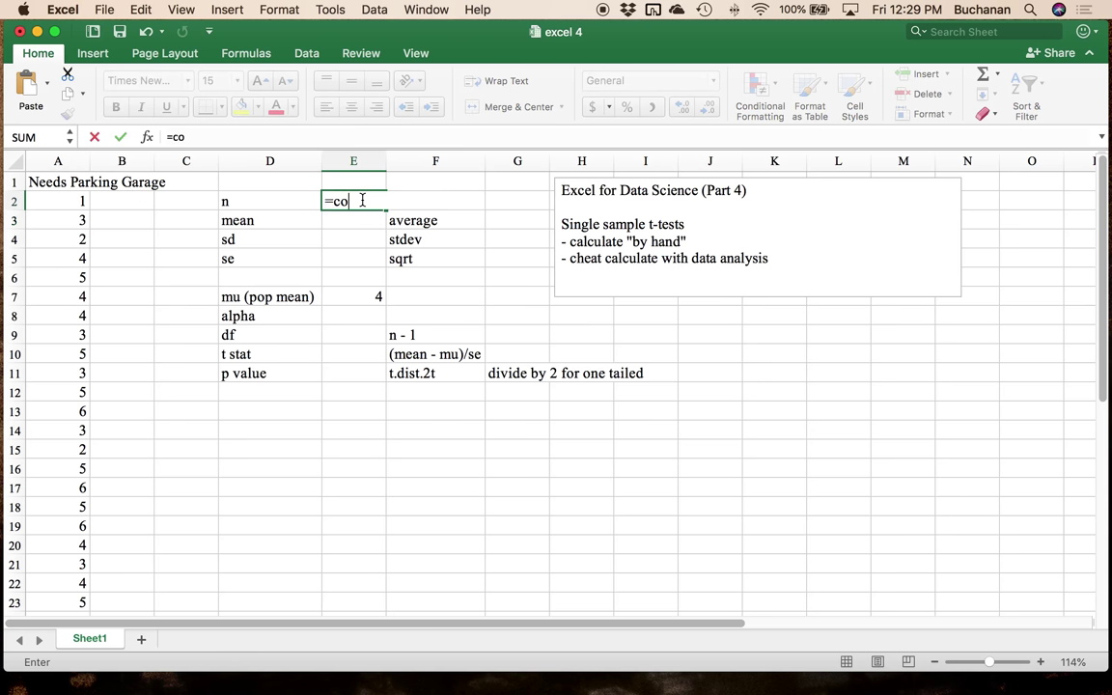
text(unt()
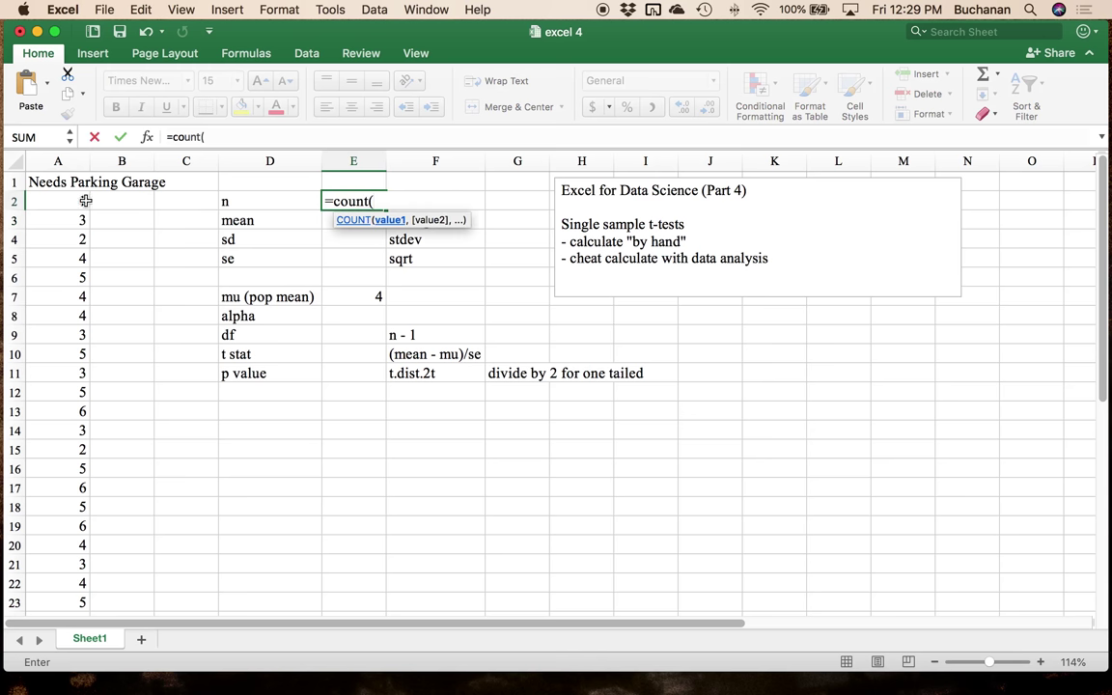
click(84, 200)
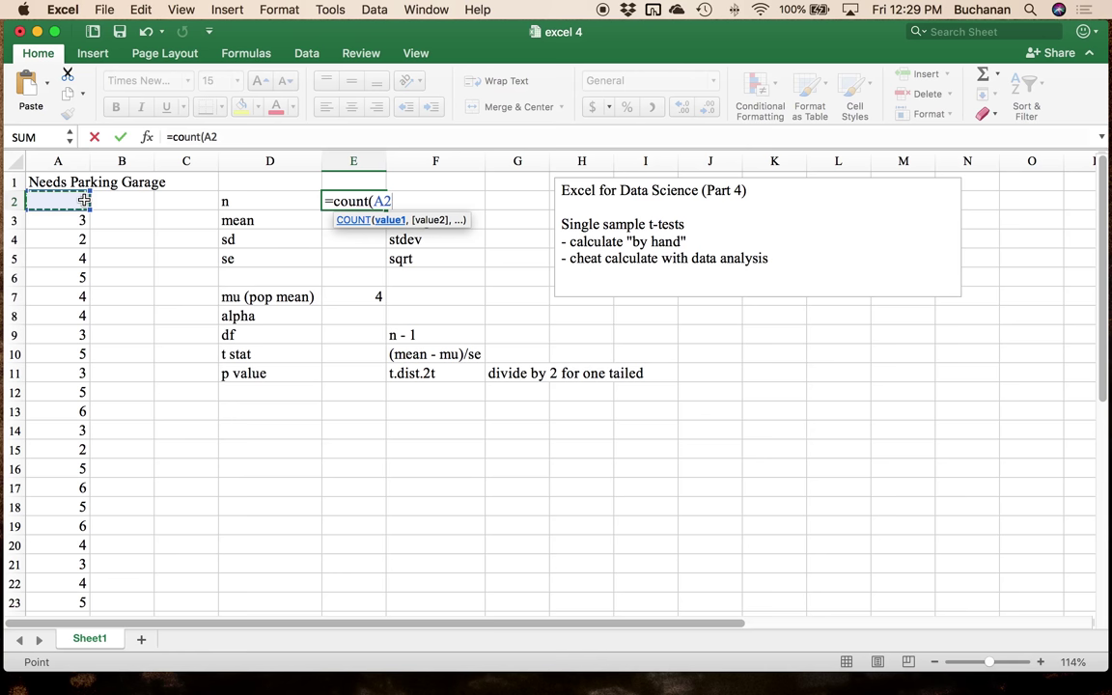
key(super+shift+Down)
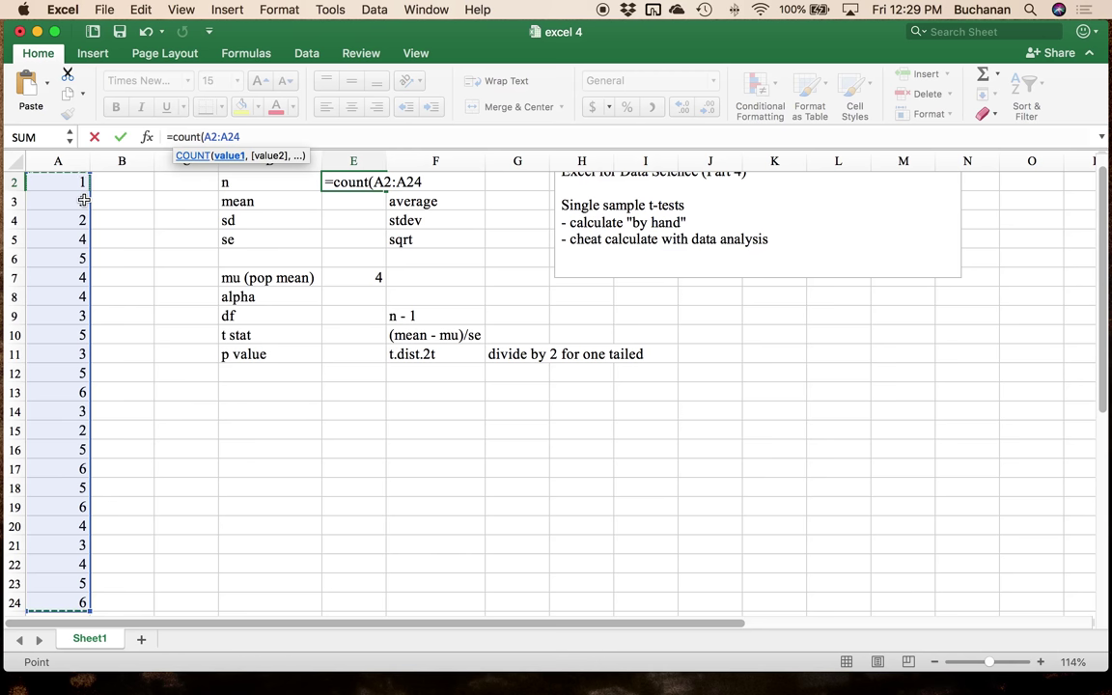
text())
key(Return)
scroll(393, 225, up, 1)
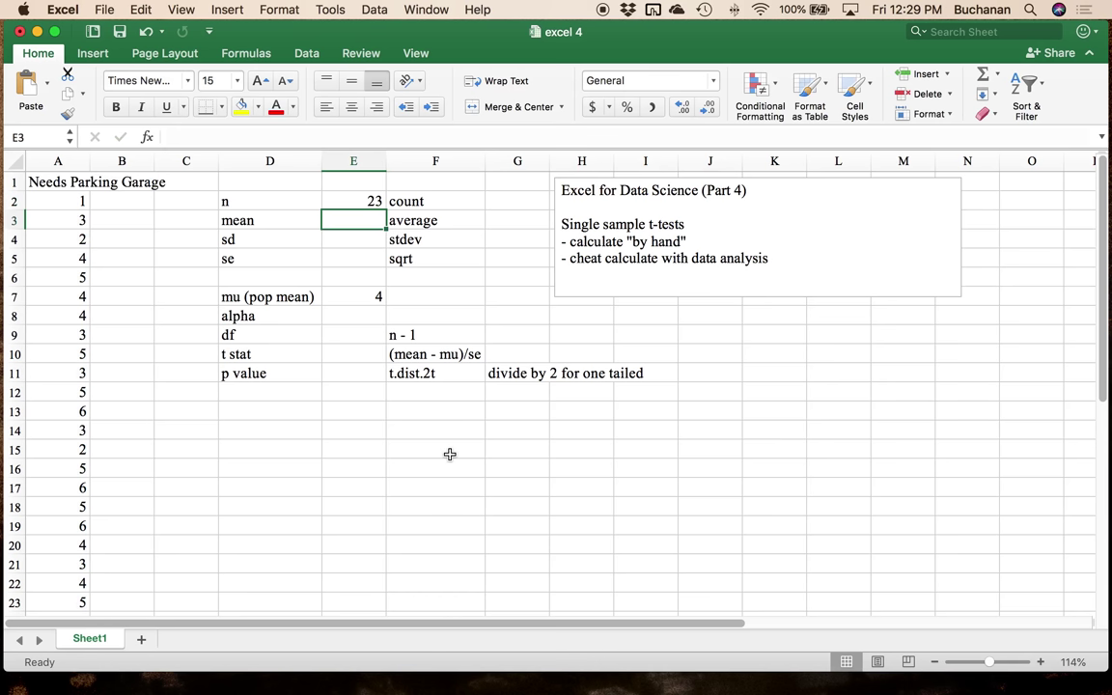
- Calculate the mean in E3 with =average(A2:A24)
text(=)
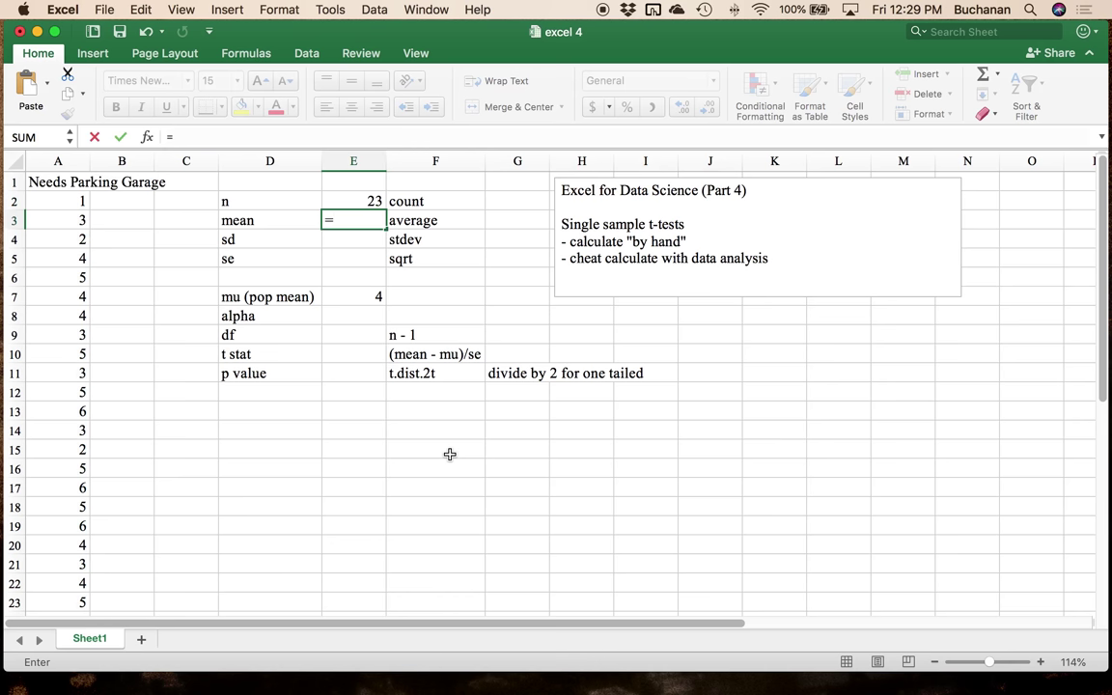
text(average()
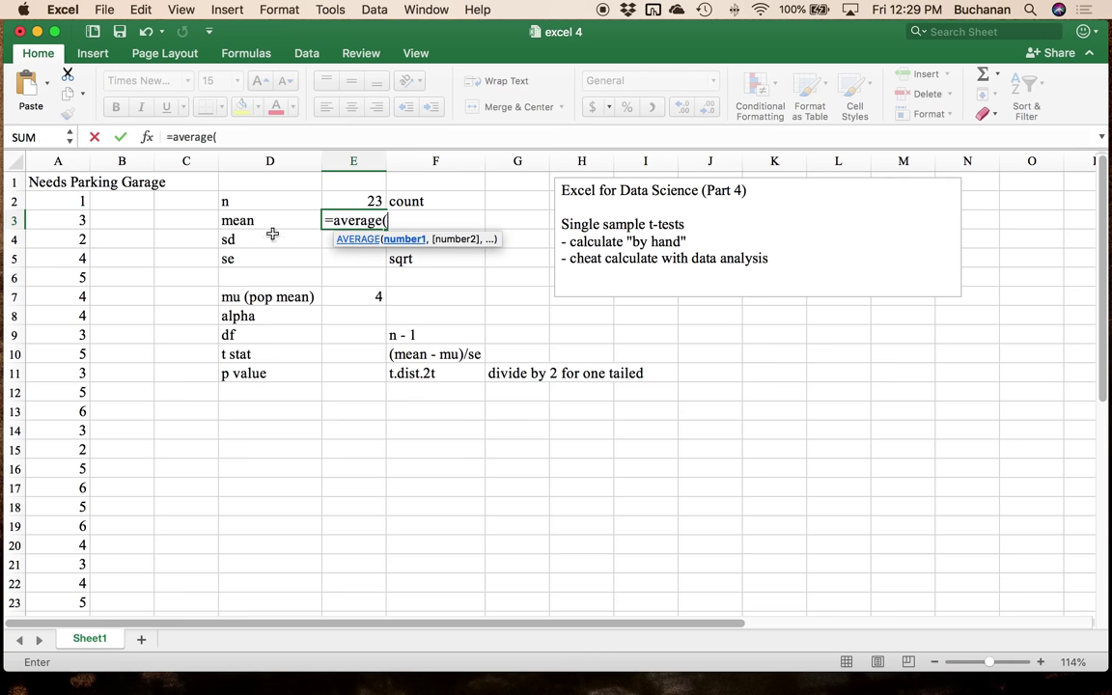
click(81, 206)
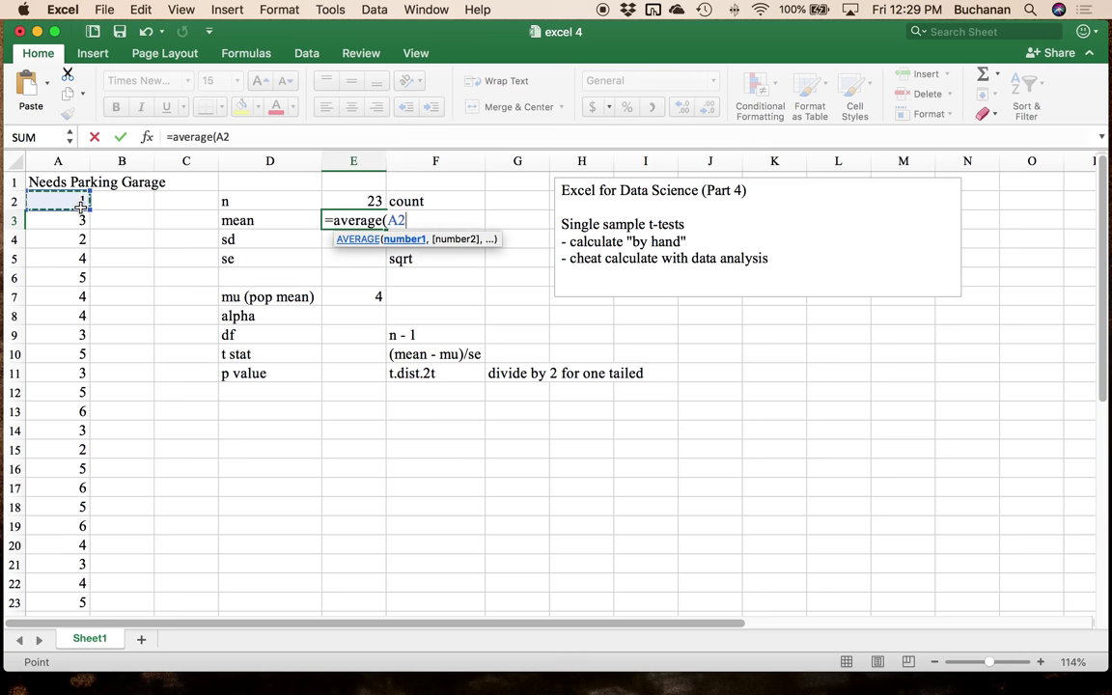
key(super+shift+Down)
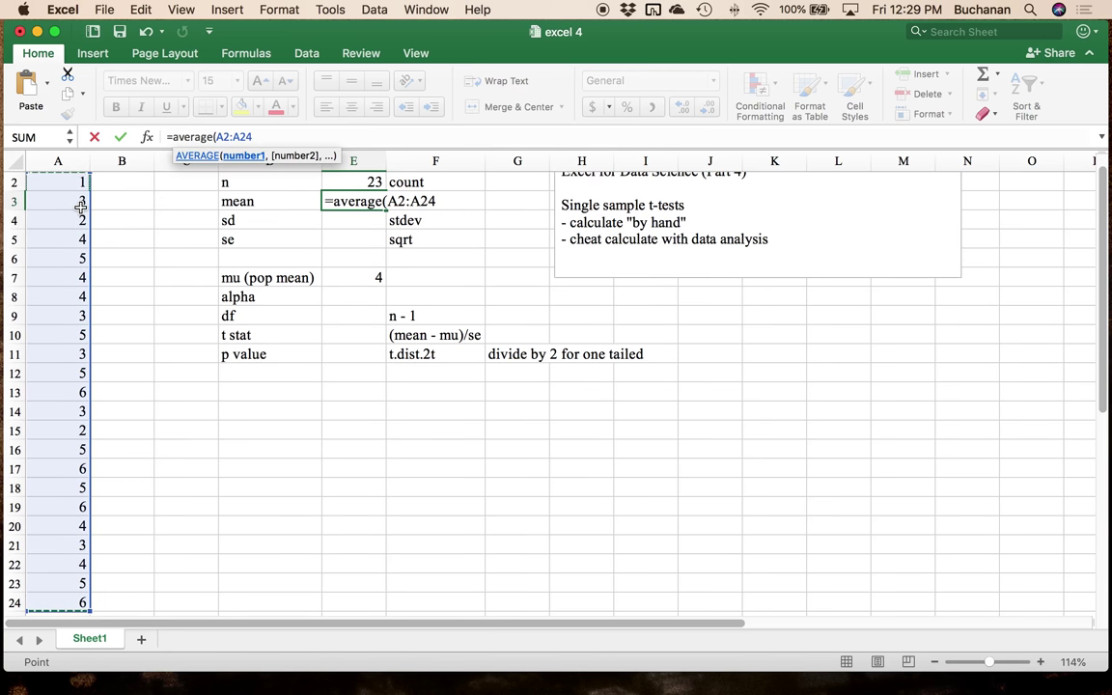
text())
key(Return)
scroll(156, 313, up, 1)
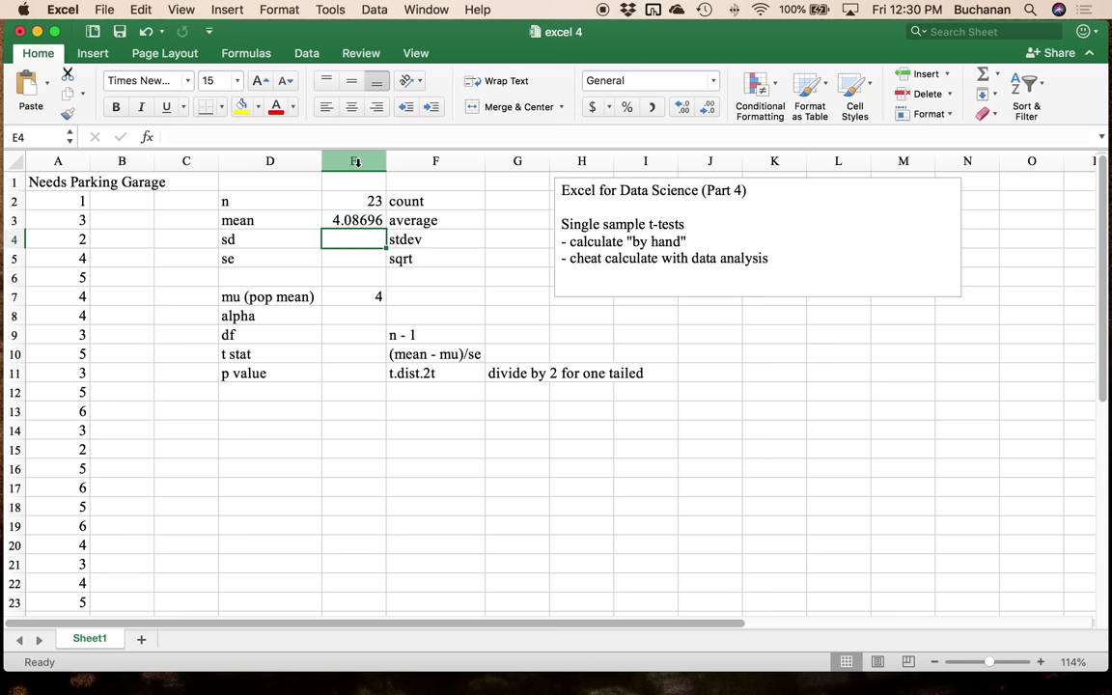
- Calculate the standard deviation in E4 with =stdev(A2:A24)
text(=)
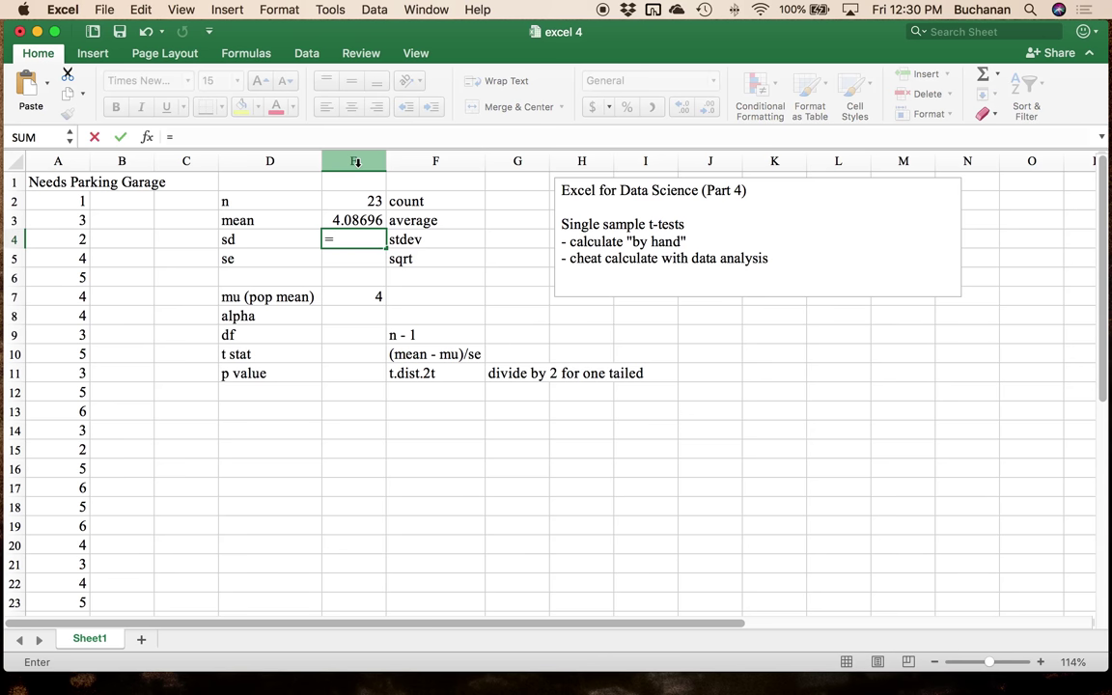
text(stdev()
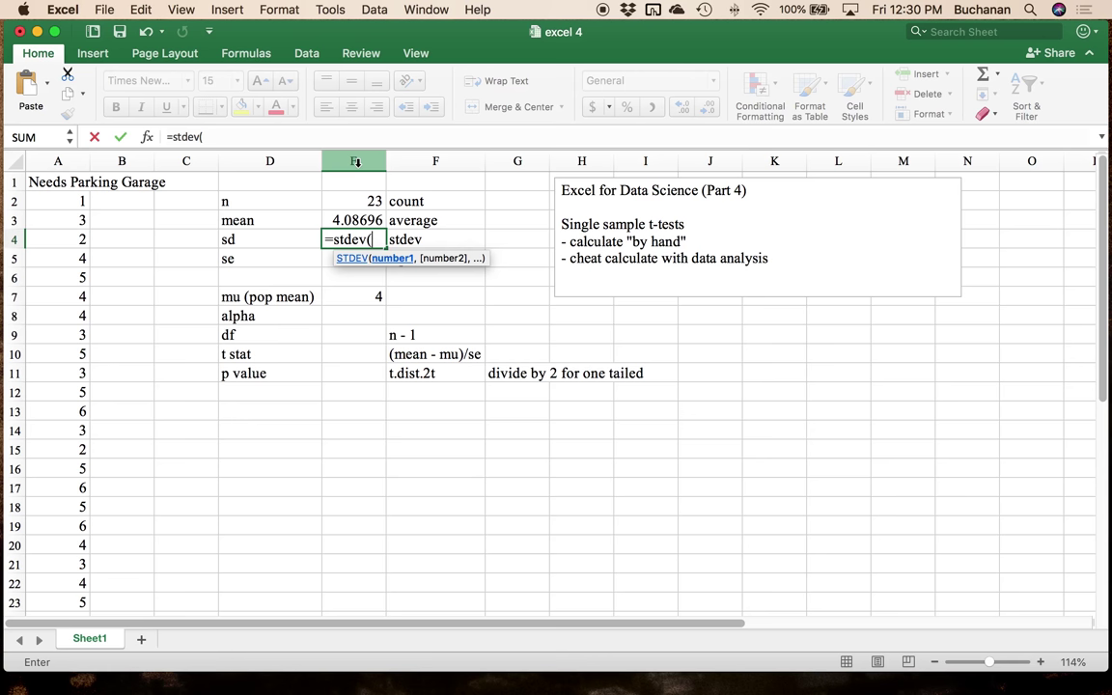
click(69, 201)
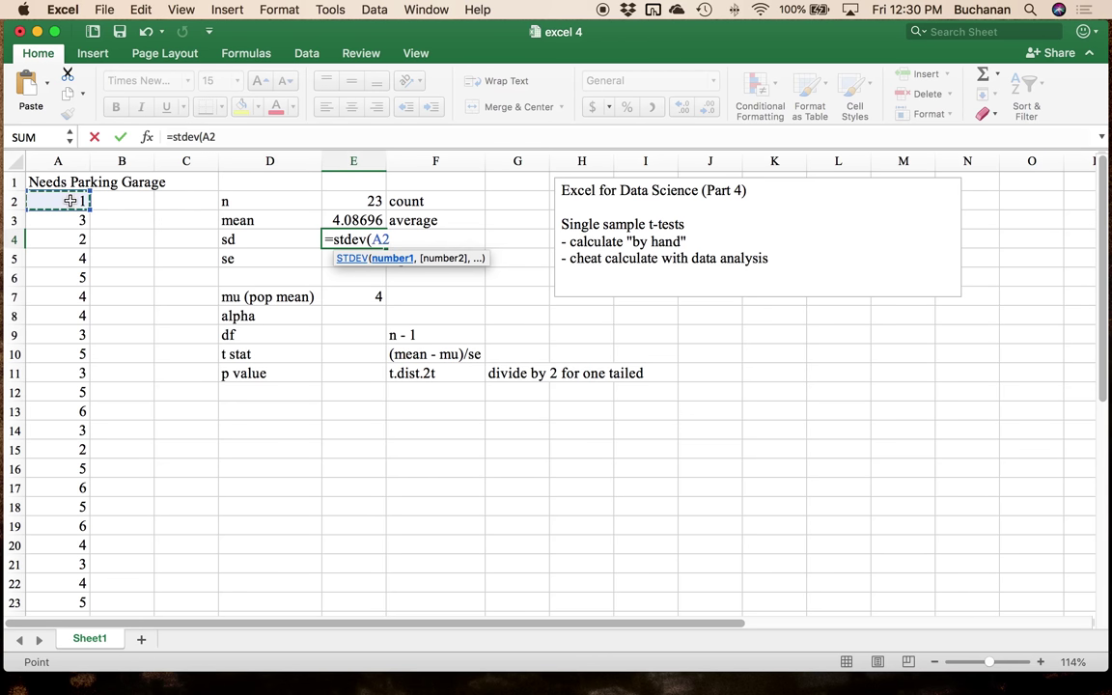
key(super+shift+Down)
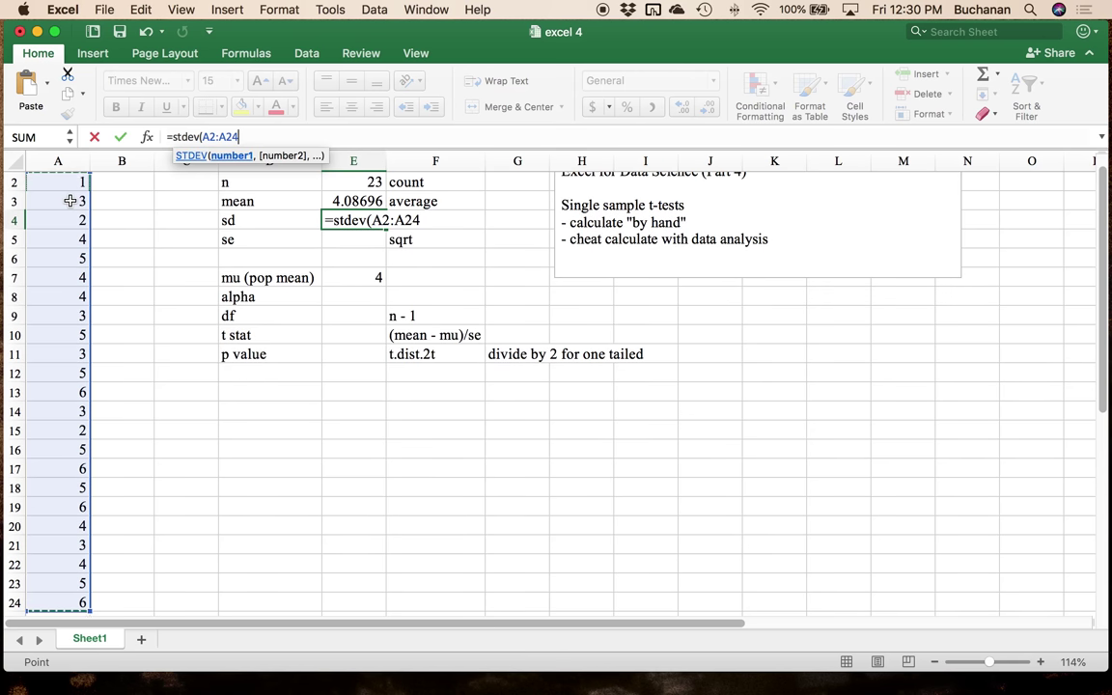
text())
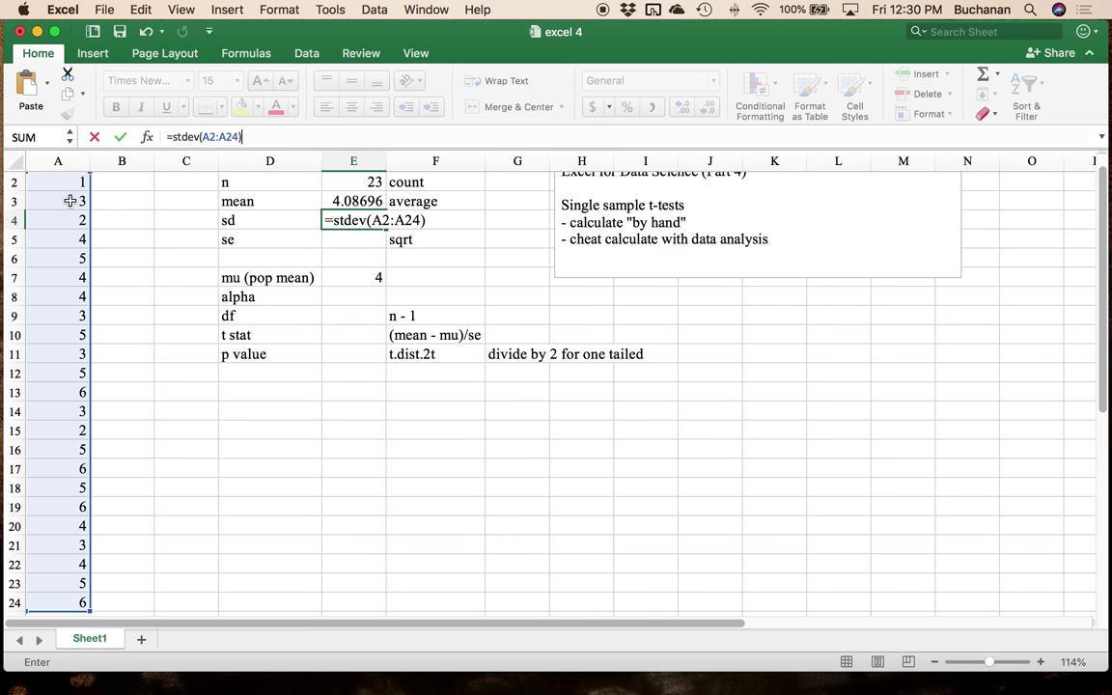
key(Return)
scroll(230, 280, up, 1)
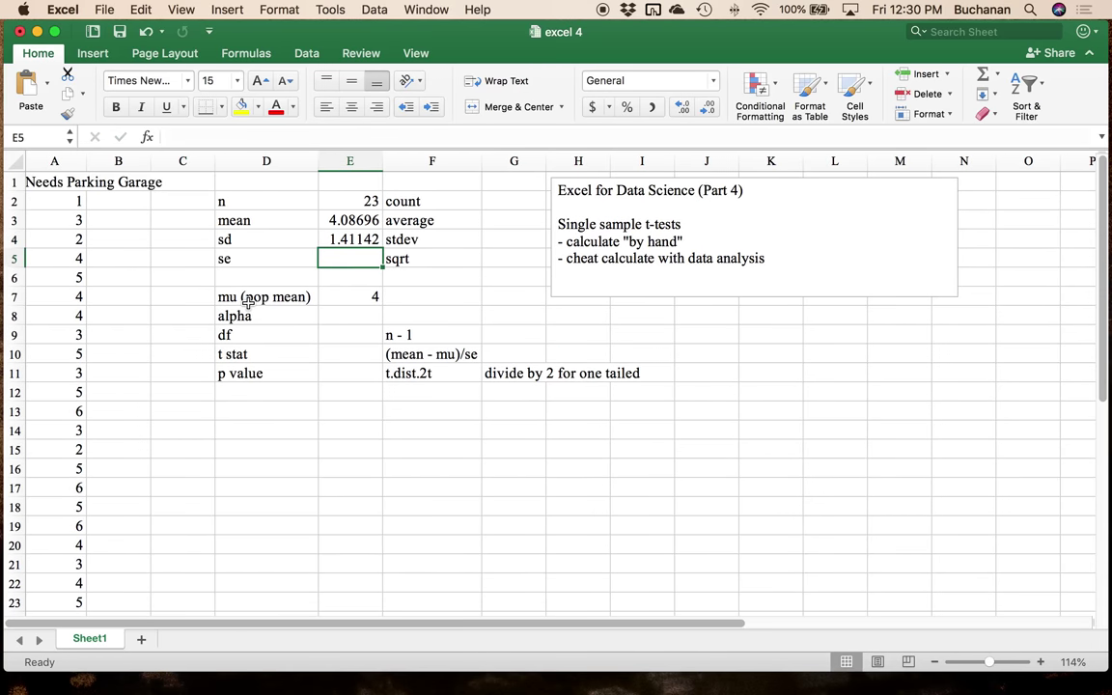
scroll(248, 301, left, 1)
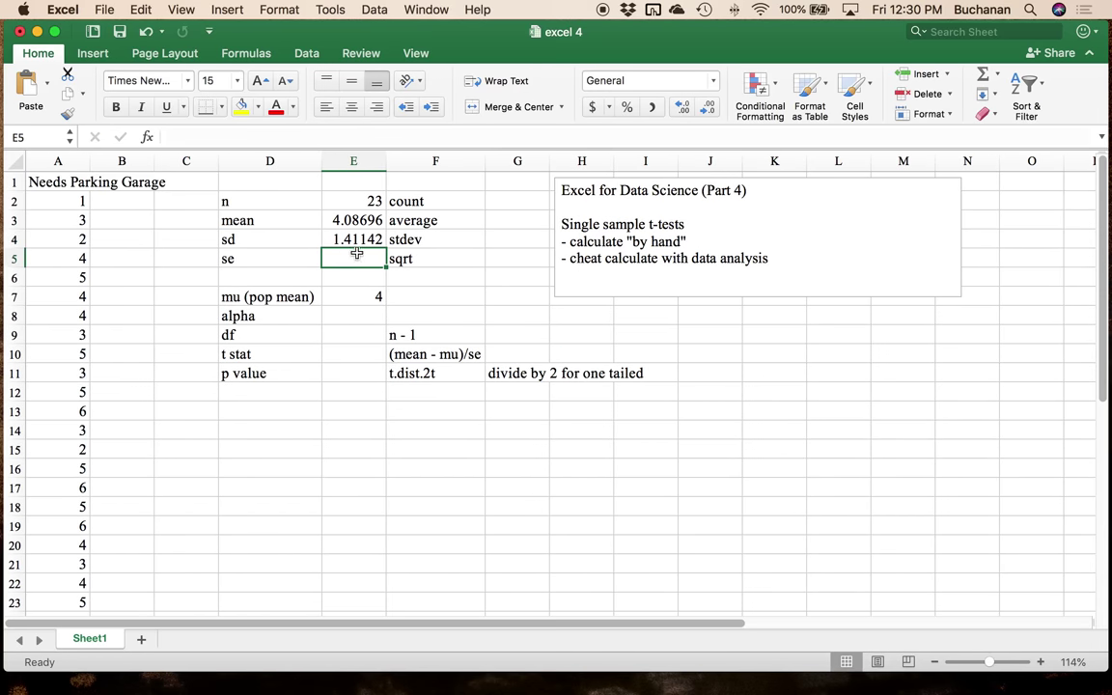
key(Right)
click(147, 137)
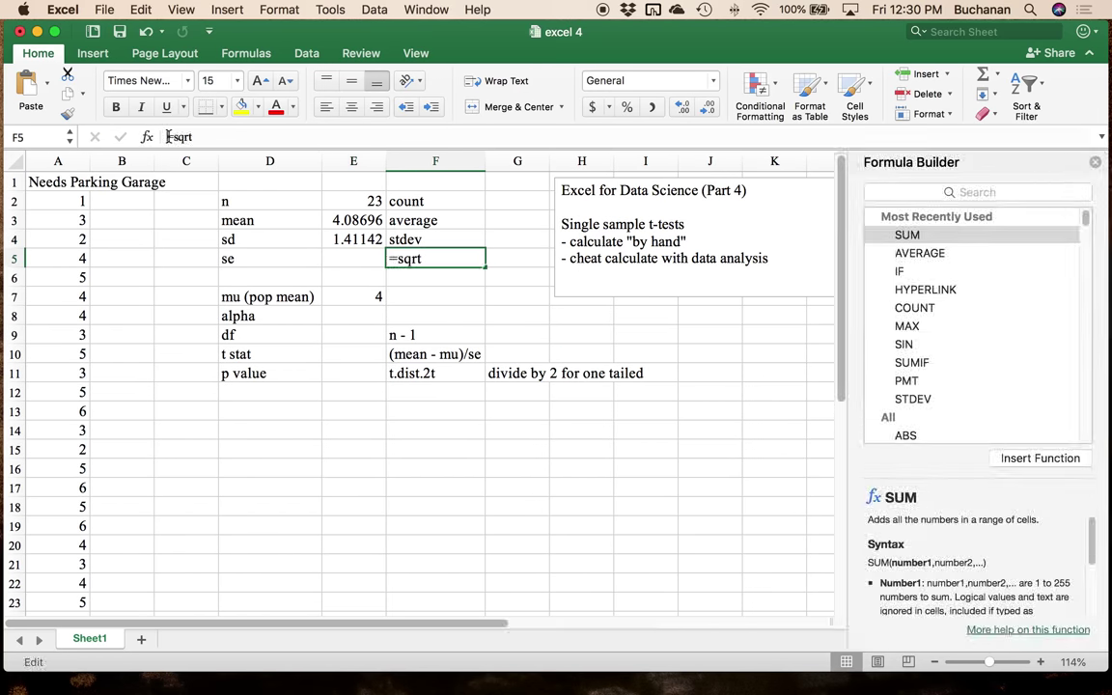
key(BackSpace)
click(168, 137)
text(sd/)
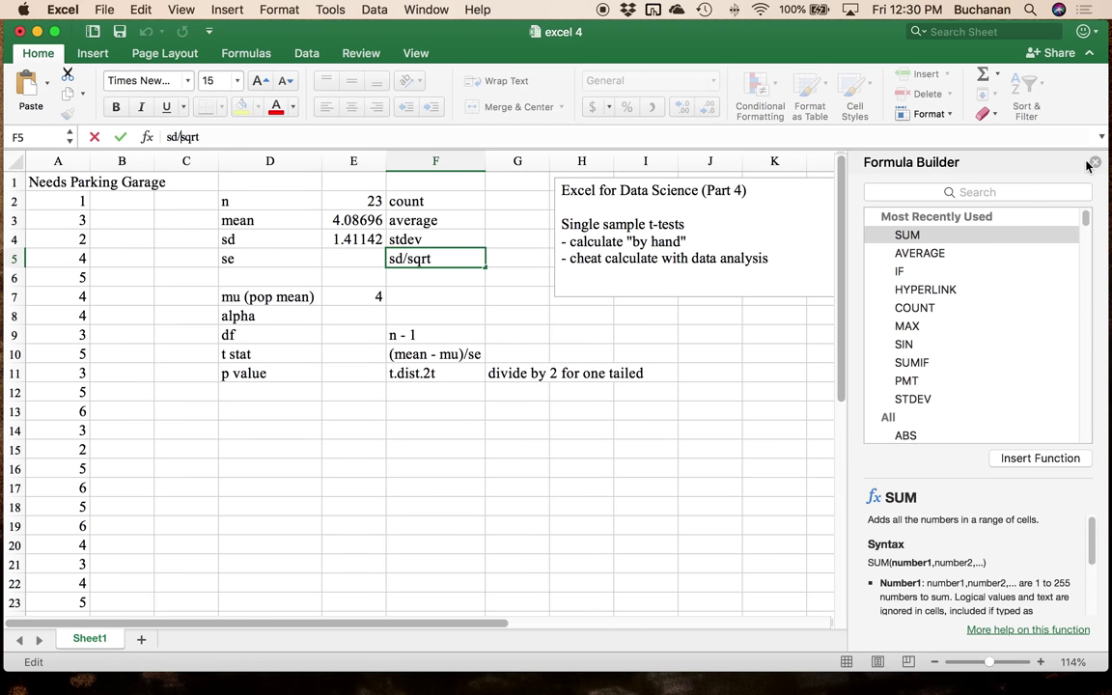
key(Escape)
- Calculate the standard error in E5 with =E4/sqrt(E2), dividing the standard deviation by the square root of n
click(340, 259)
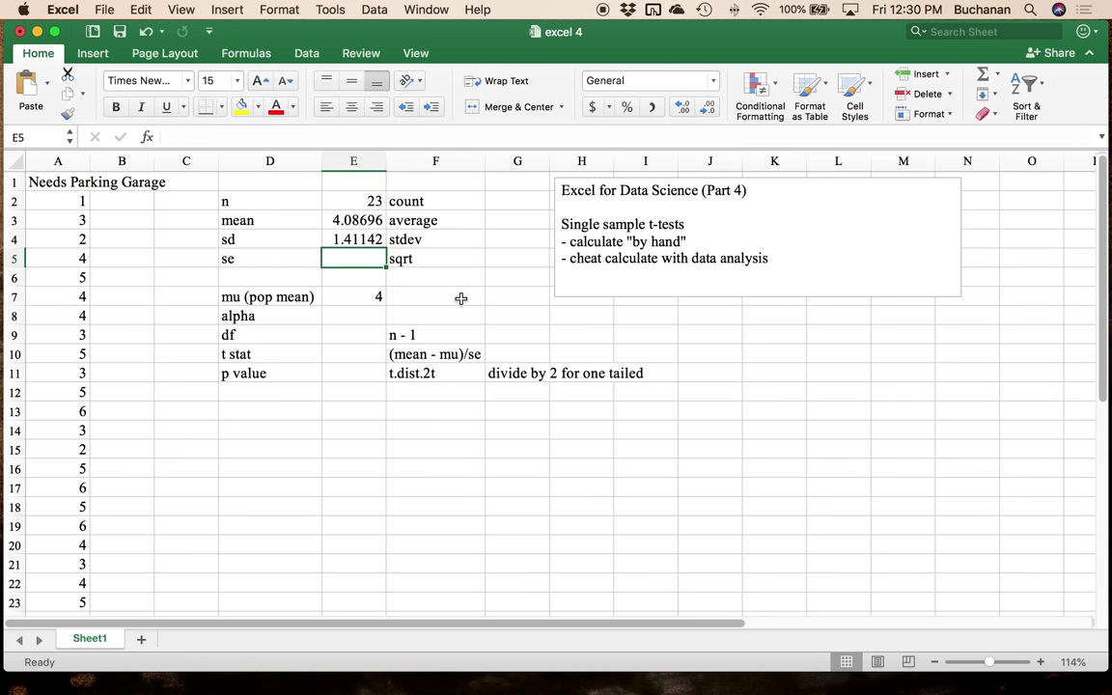
text(=)
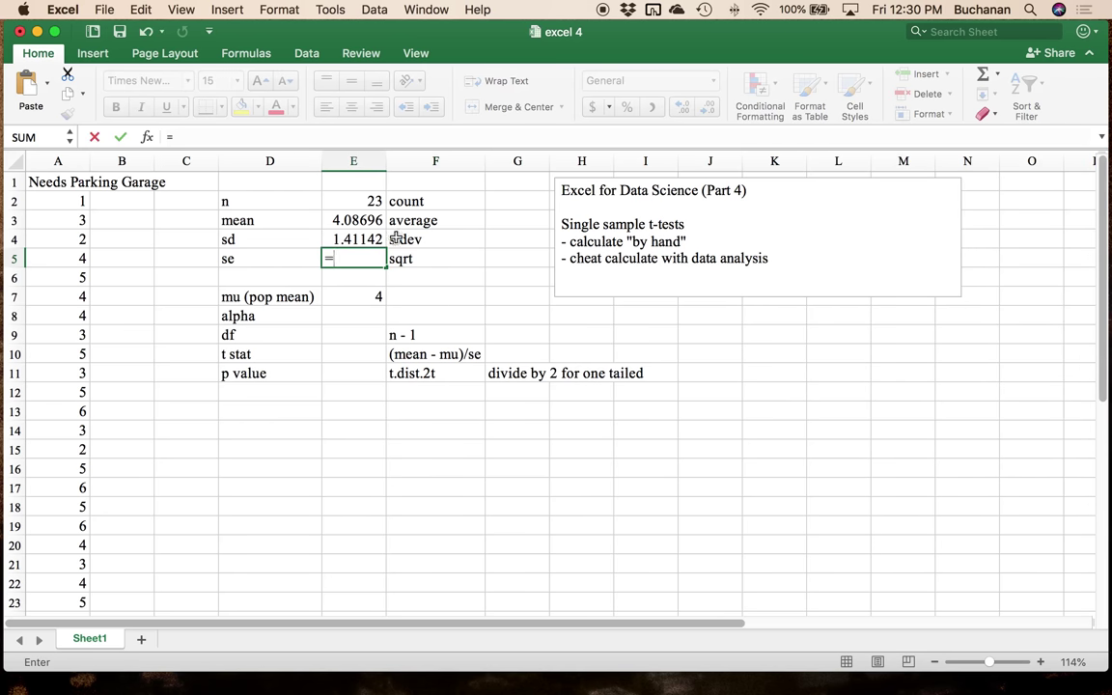
click(358, 238)
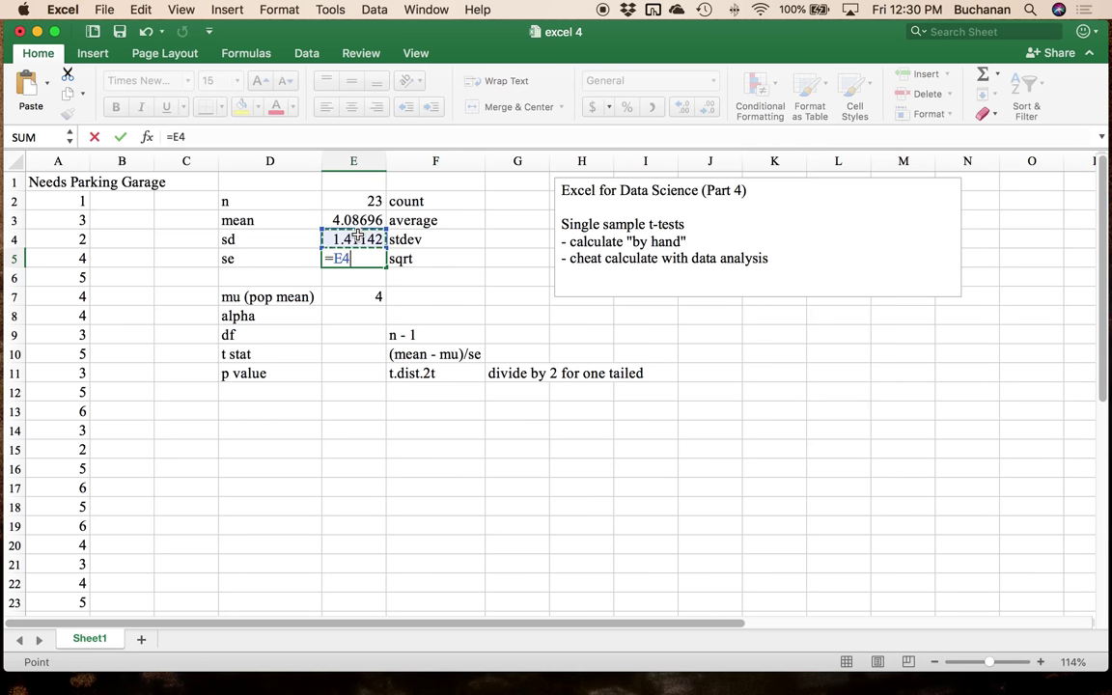
text(/)
text(swr)
key(BackSpace)
key(BackSpace)
text(qrt()
click(361, 201)
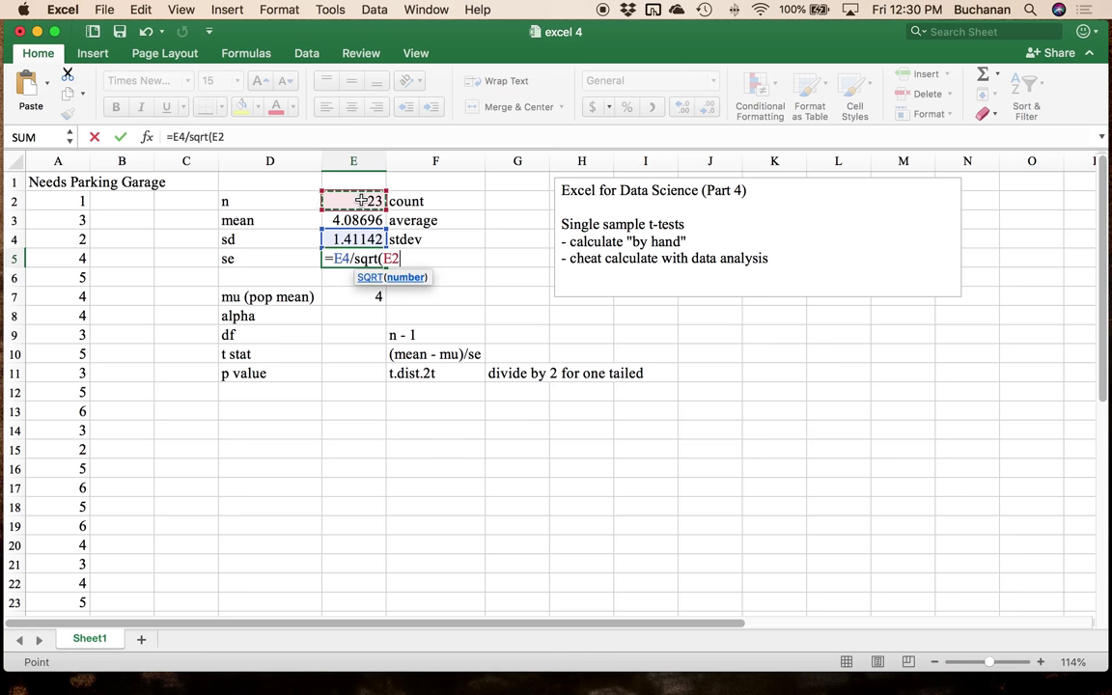
text())
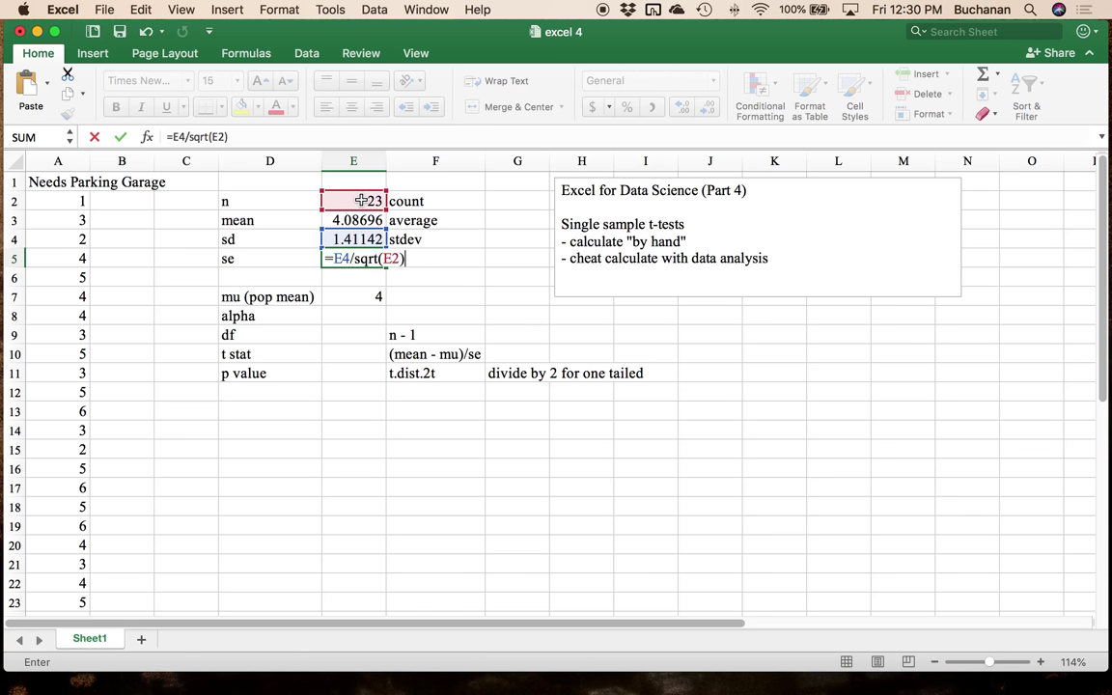
key(Return)
- Replace the formula note beside the standard error in F5 with sd/sqrt(n)
click(423, 257)
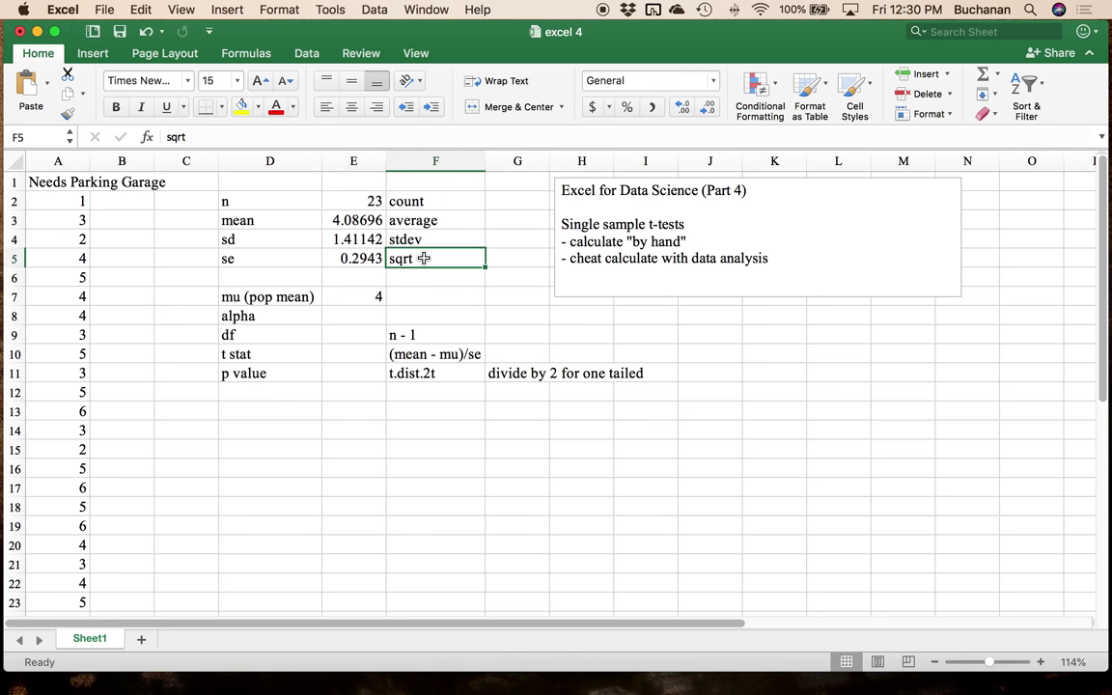
text(sd/)
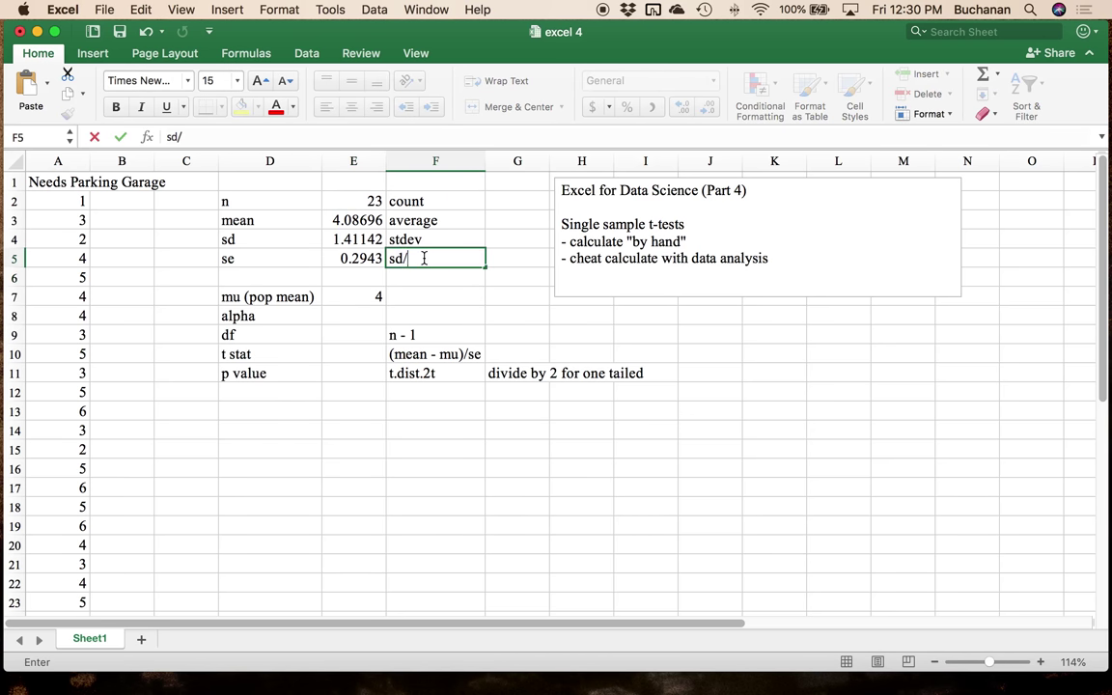
text(sqrt(n))
key(Return)
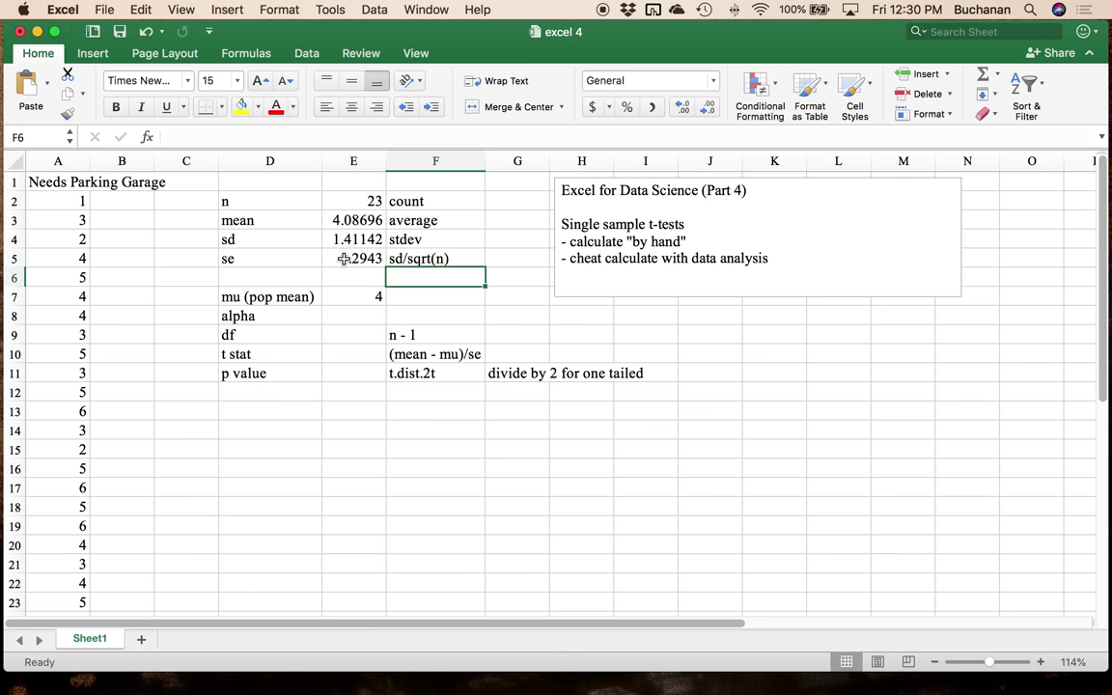
- Examine the cell references used by the standard error formula in E5
click(351, 258)
click(190, 137)
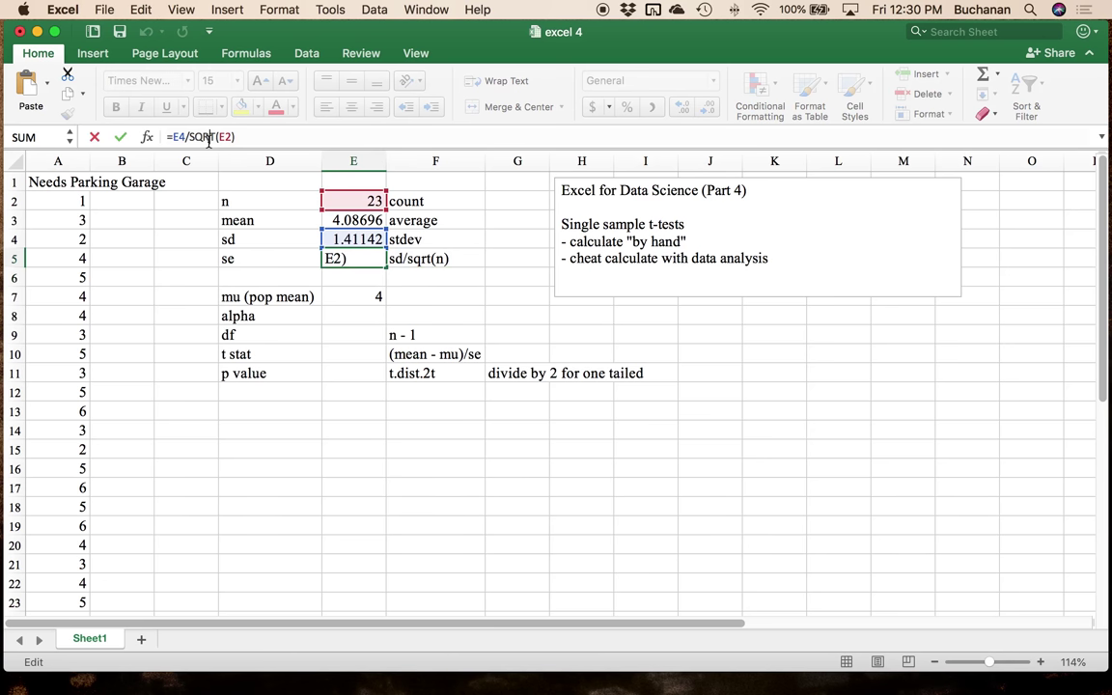
key(Return)
- Change the responses in A2 to 5 and in A15 to 7 to see the statistics recalculate
click(79, 409)
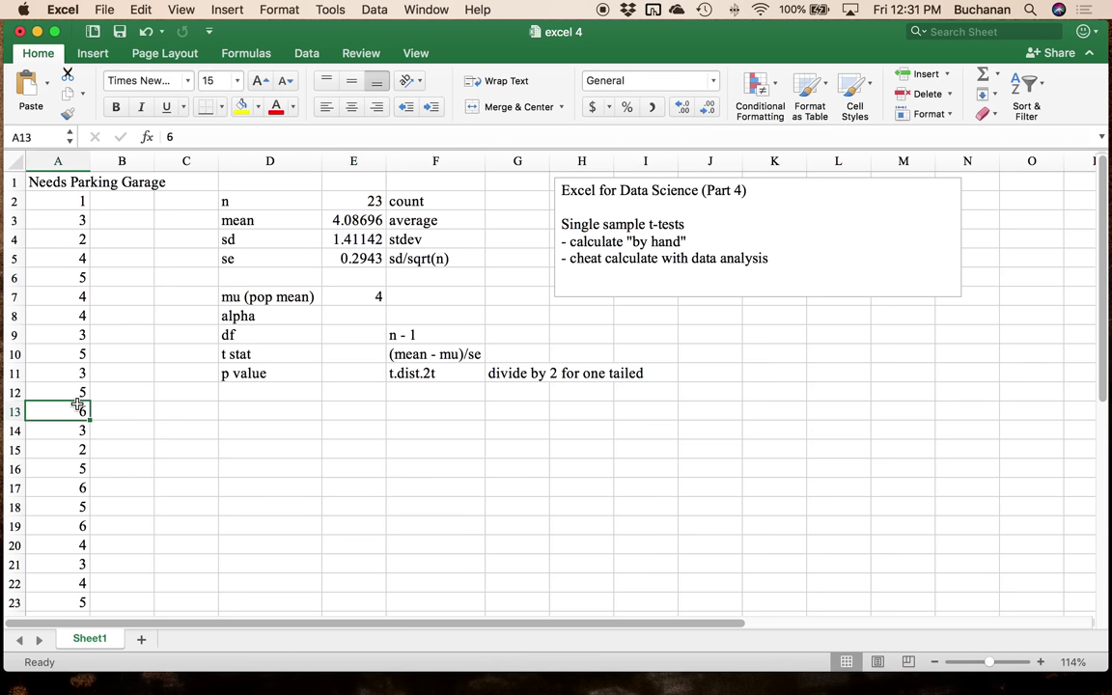
click(69, 197)
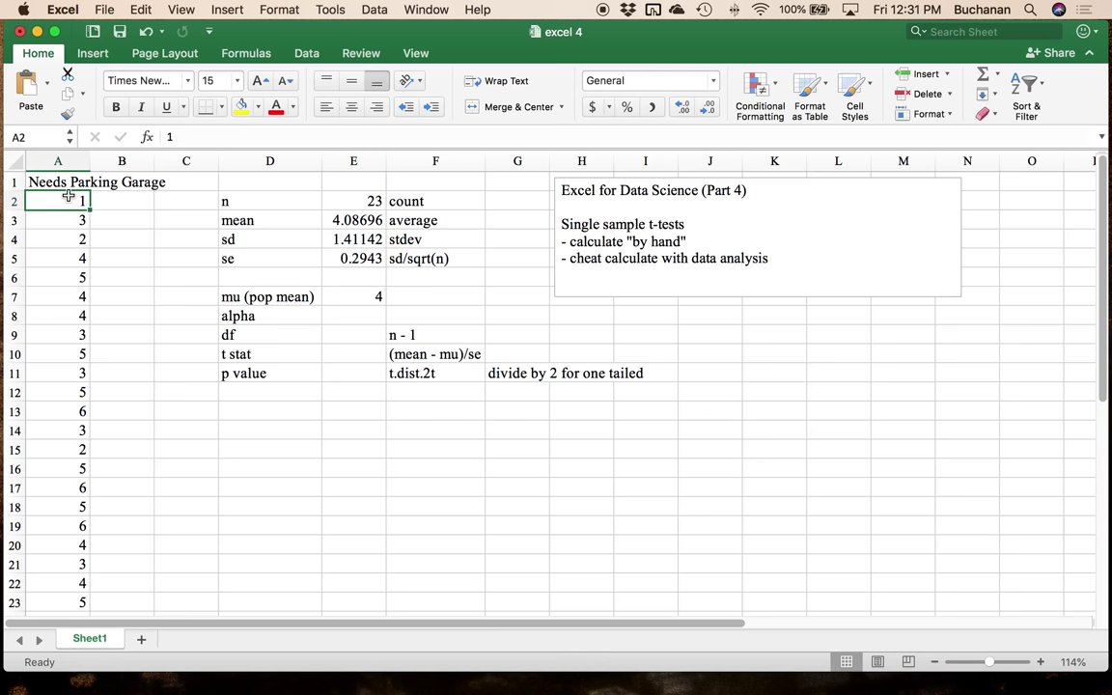
text(5)
key(Return)
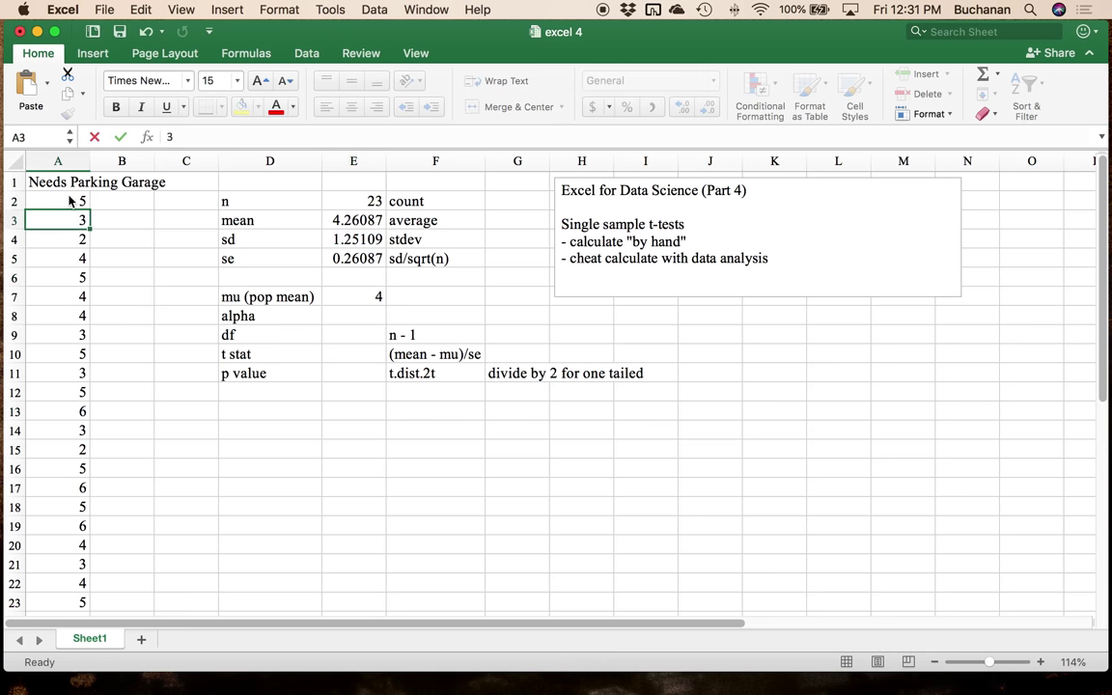
click(60, 461)
click(60, 449)
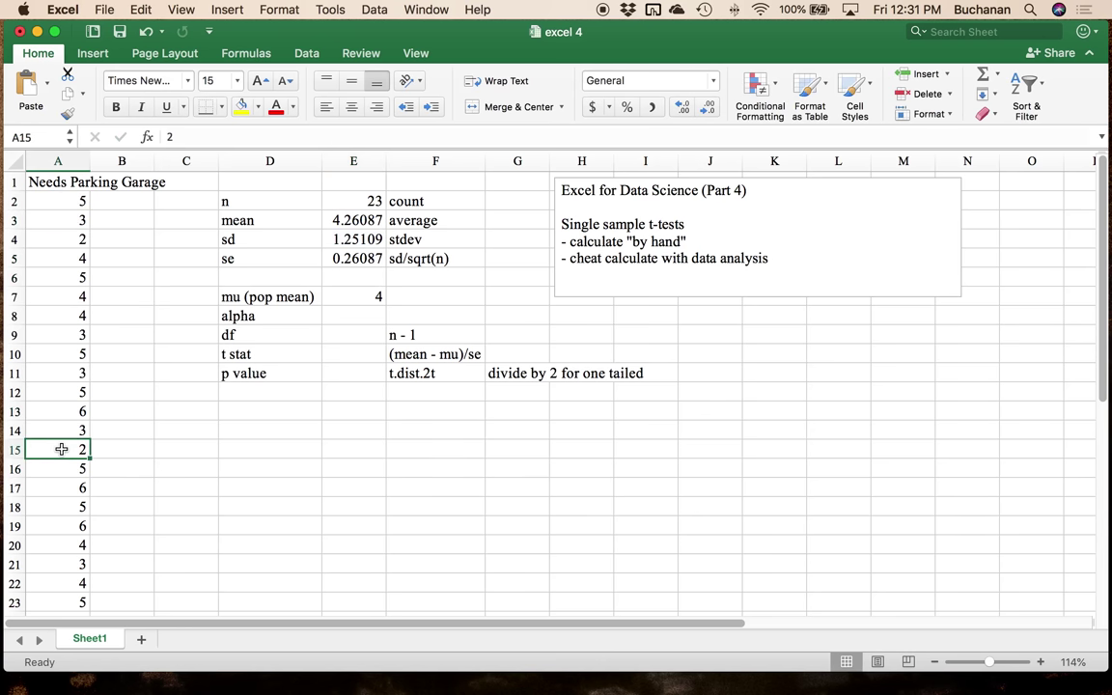
text(7)
key(Return)
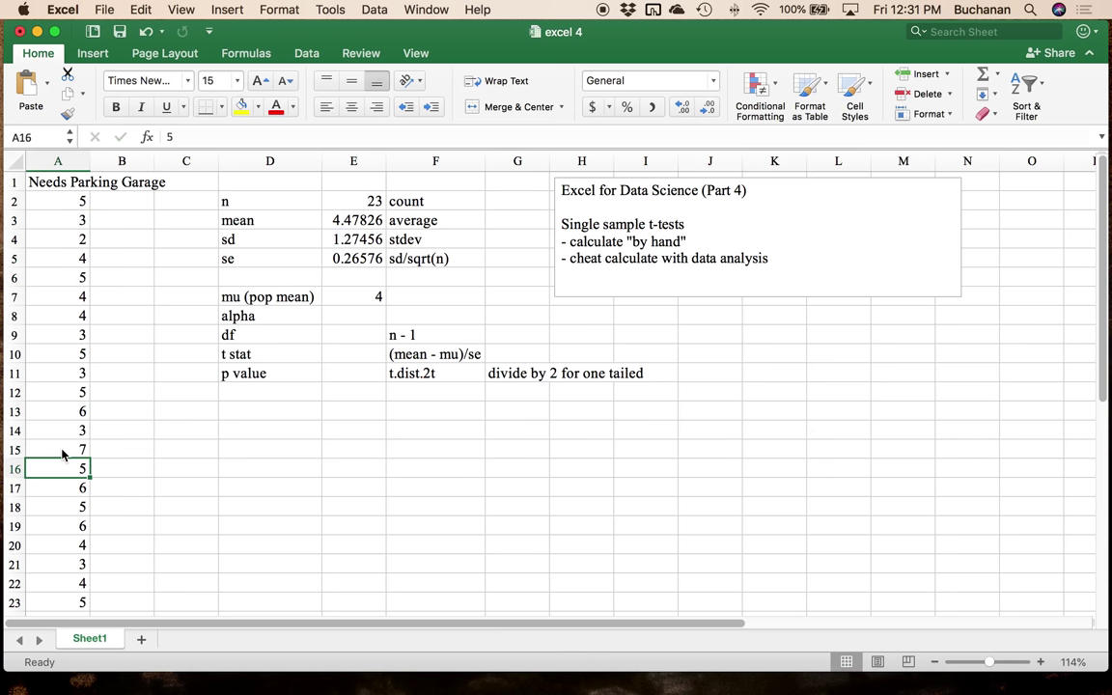
- Review the response column A and the formulas behind n, mean, sd and se in E2 through E5
scroll(61, 458, down, 5)
click(60, 460)
scroll(60, 457, up, 5)
click(62, 164)
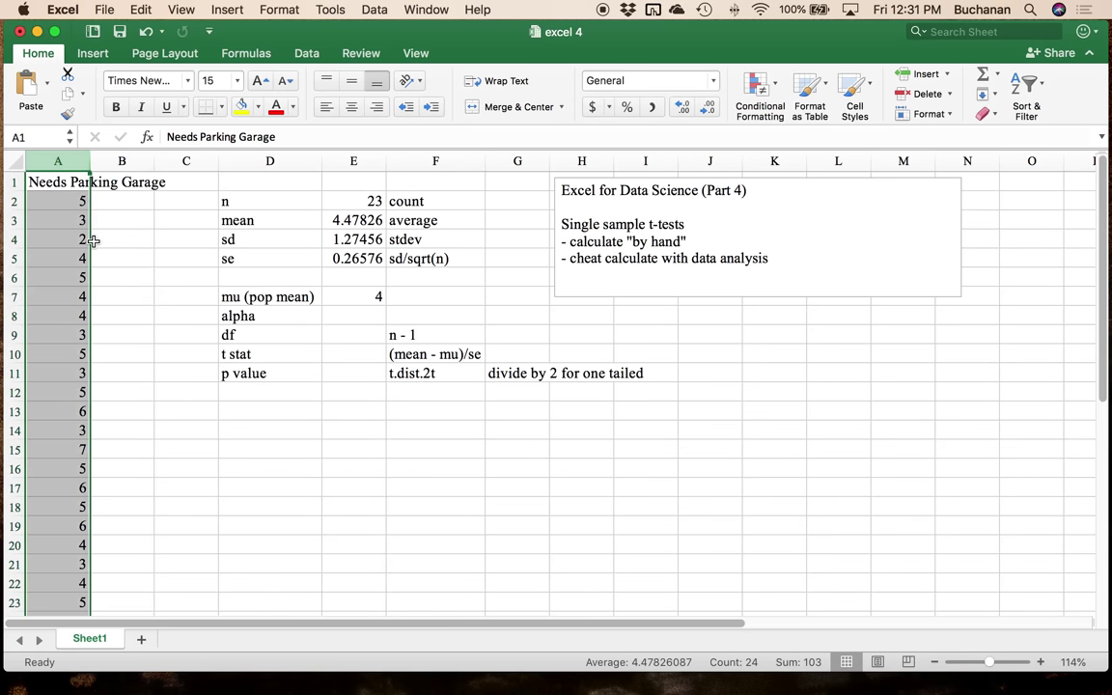
click(365, 198)
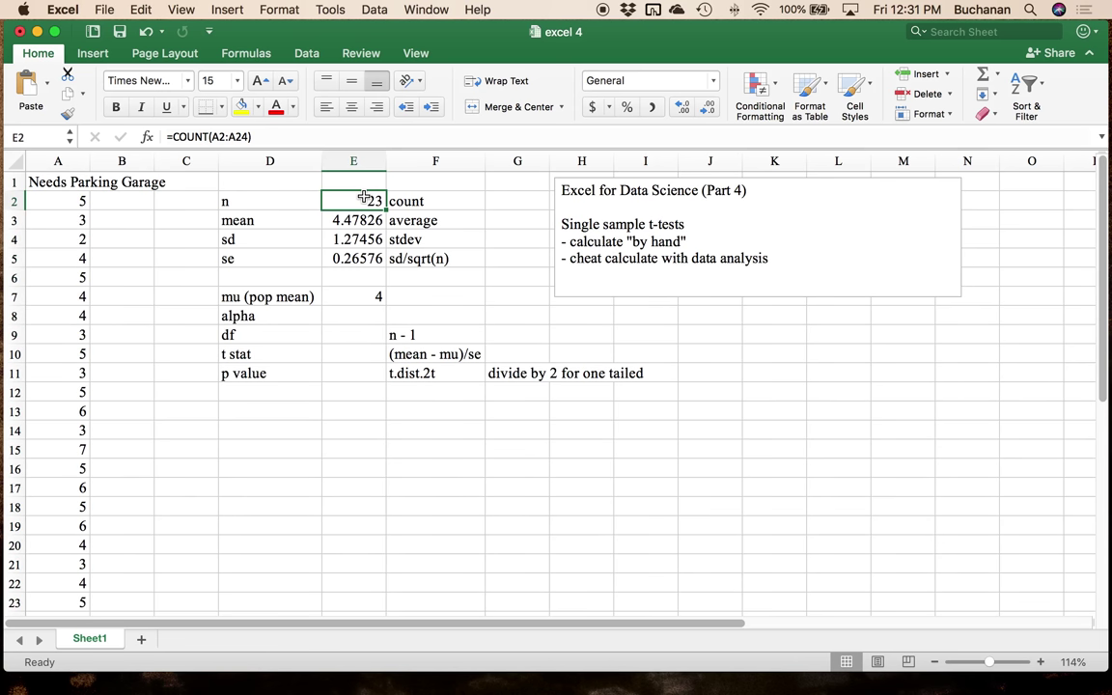
click(359, 220)
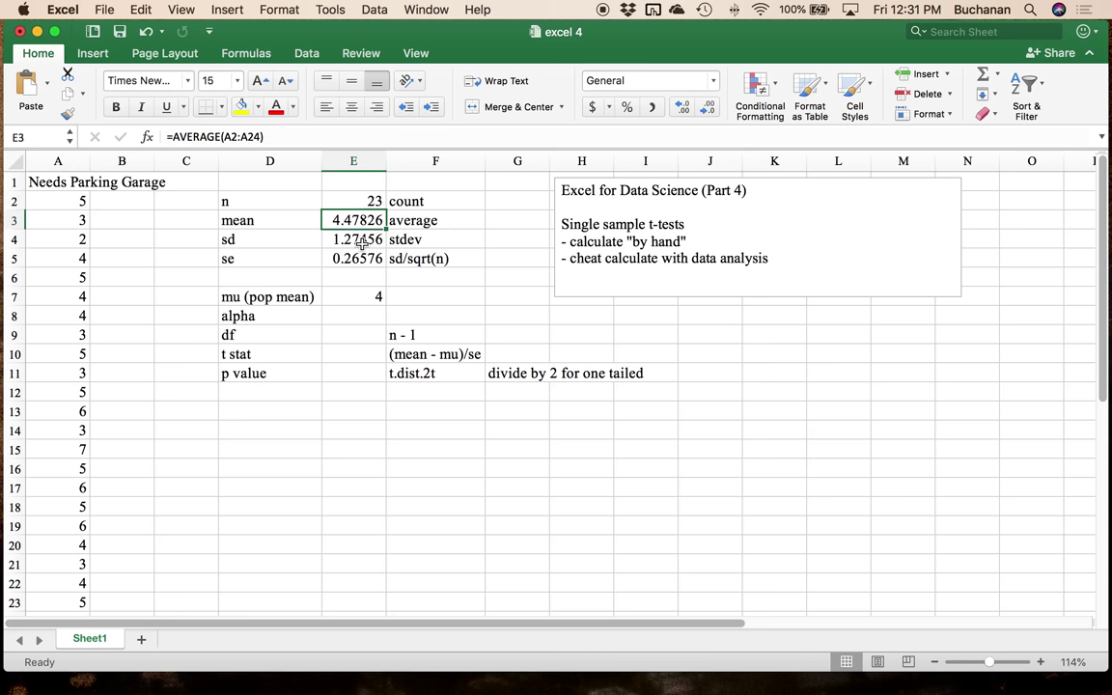
click(362, 242)
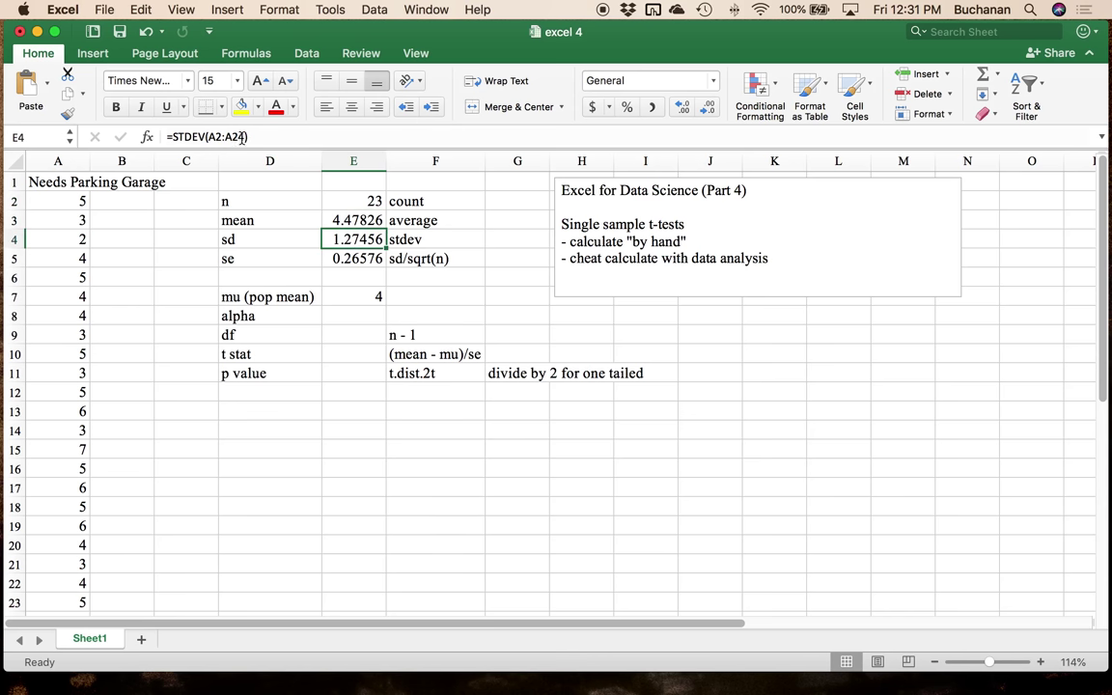
click(346, 262)
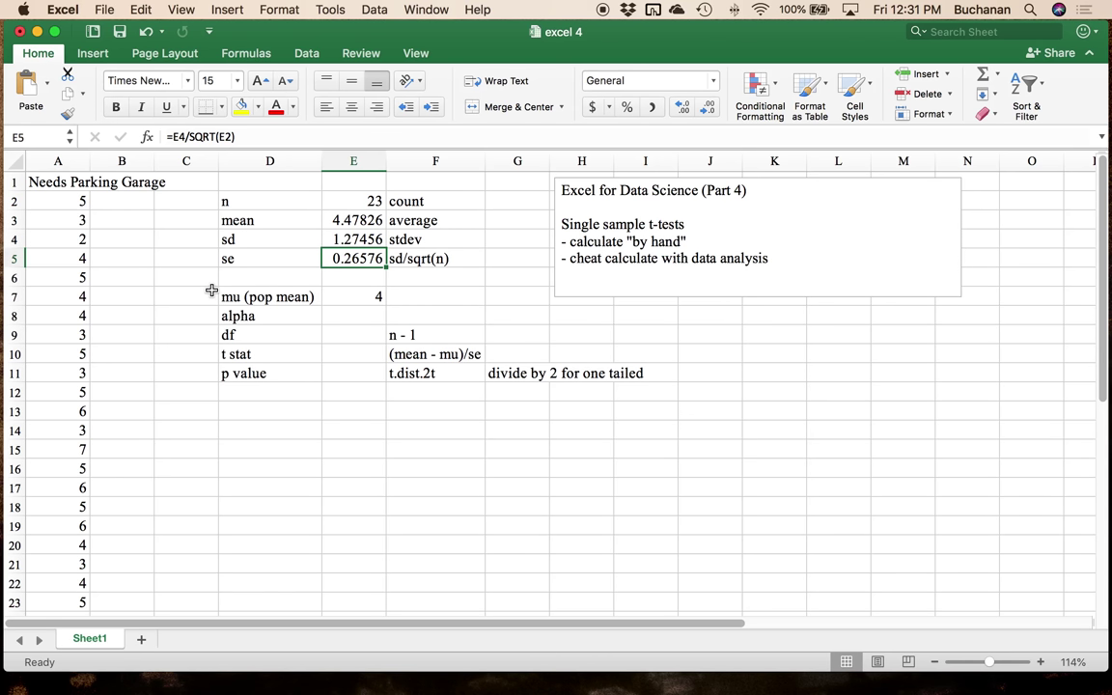
- Add the note "not calculated, given" in F7 beside the population mean
scroll(212, 291, down, 1)
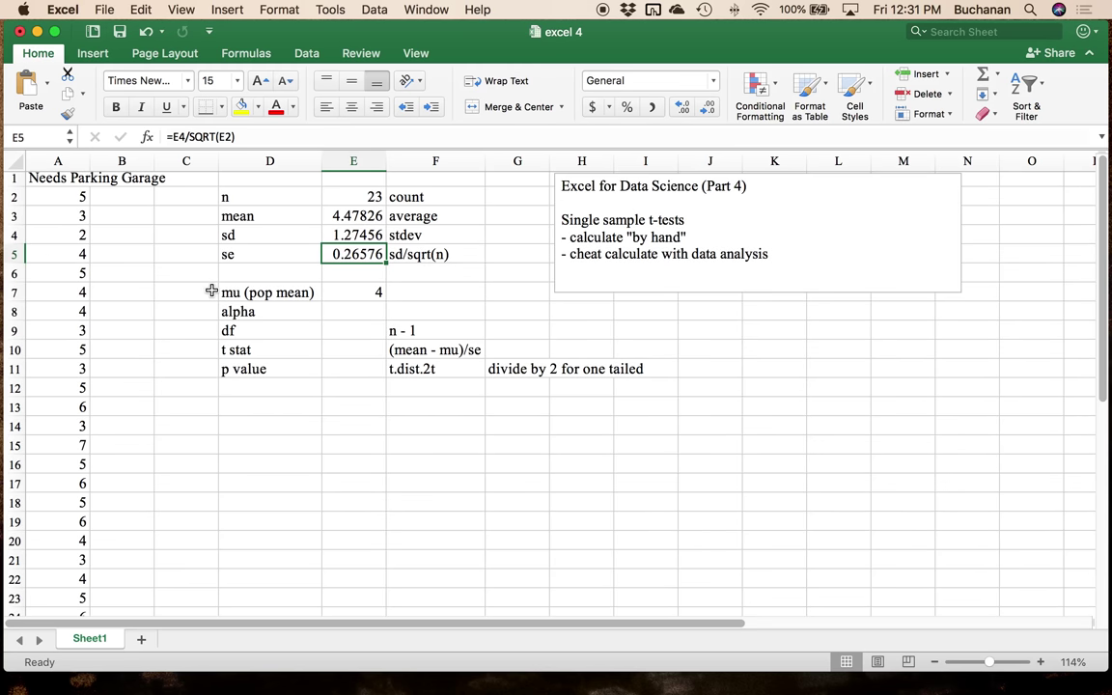
click(367, 293)
click(401, 297)
text(not ca)
text(l)
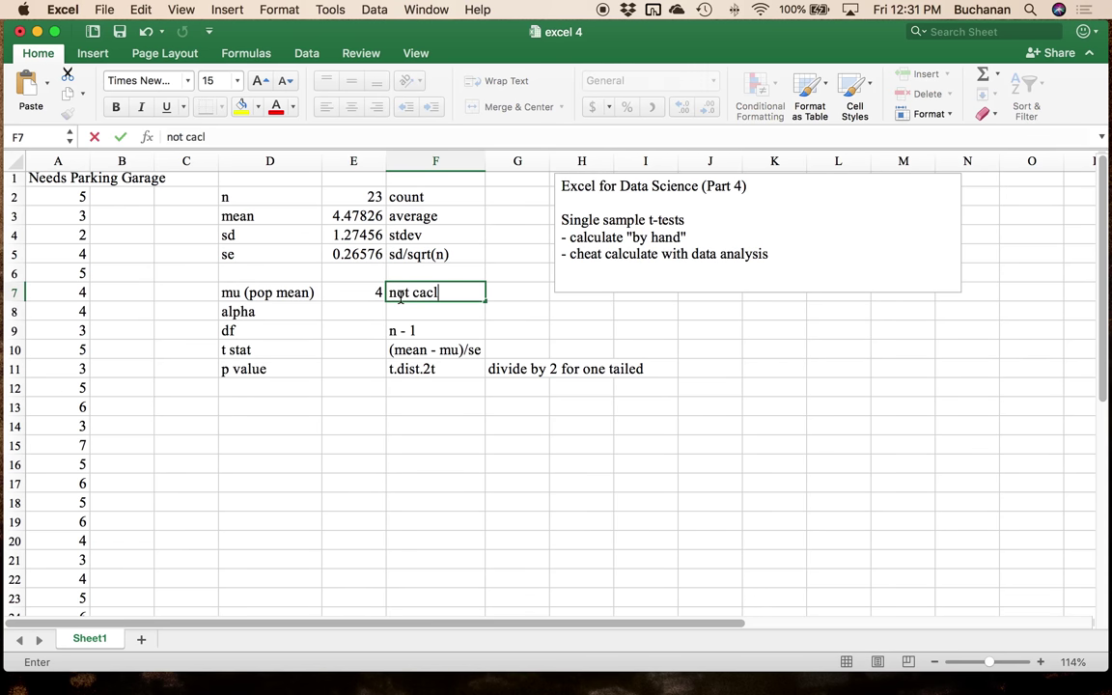
text(culated, )
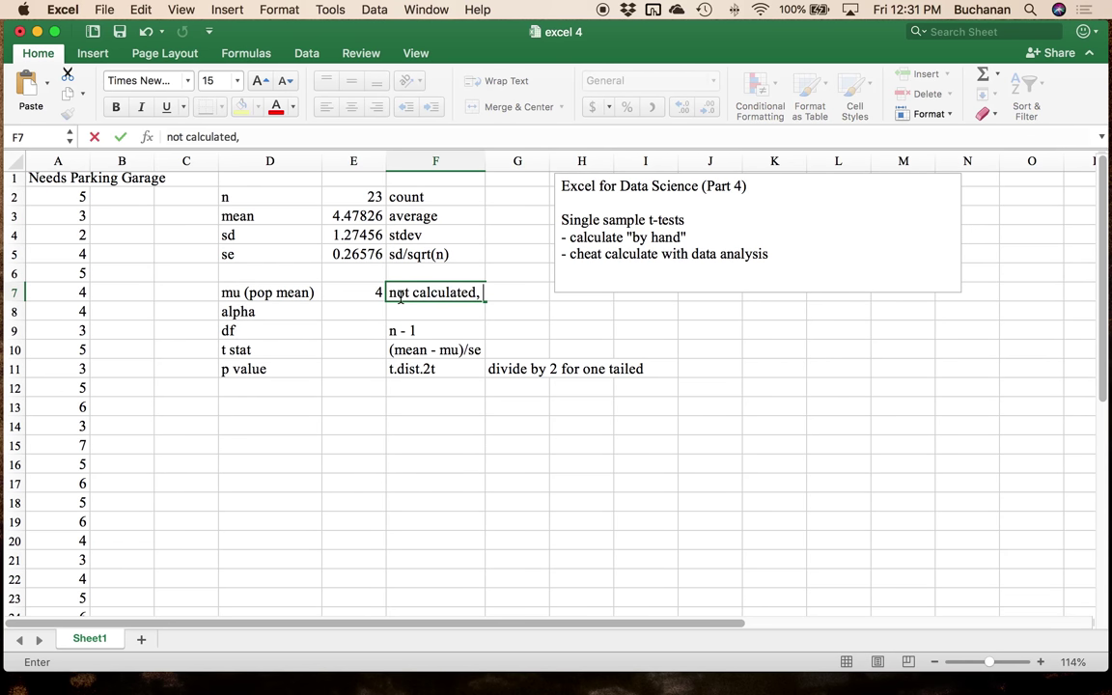
text(given)
key(Return)
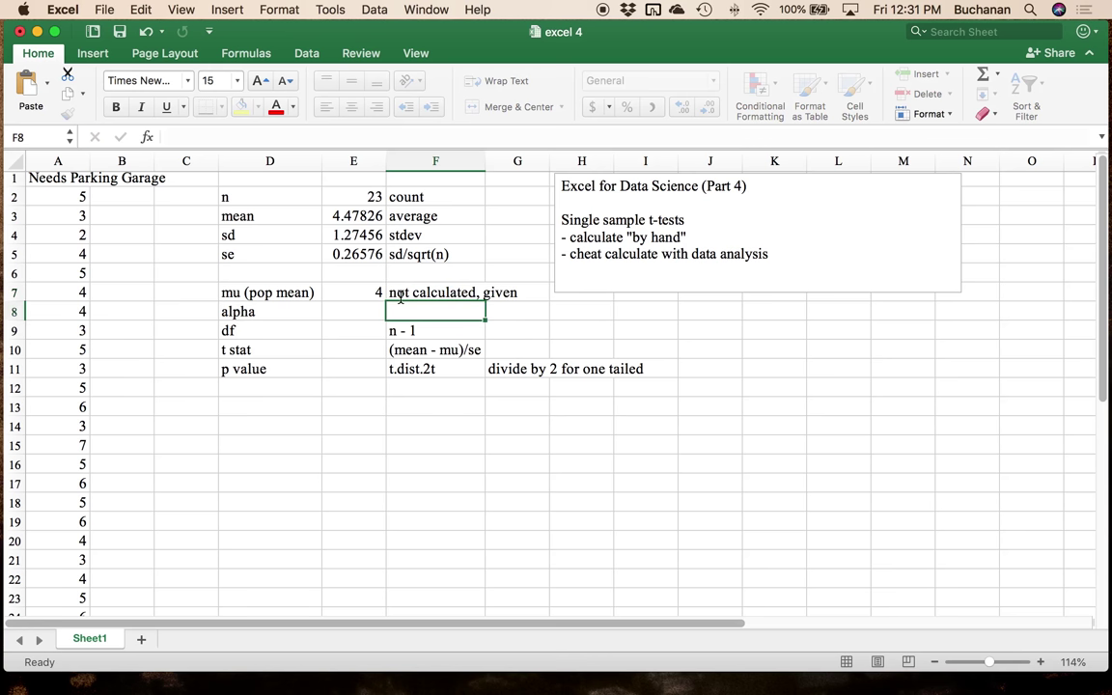
- Set alpha in E8 to .05 and add the note "pick your alpha" beside it in F8
key(Left)
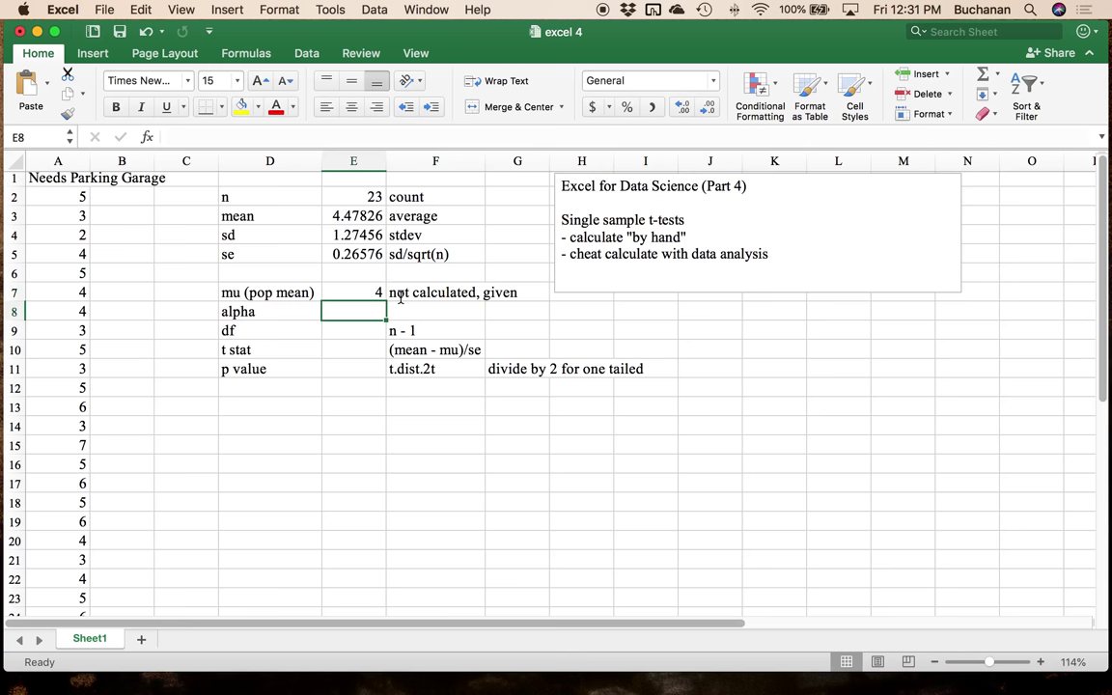
text(.05)
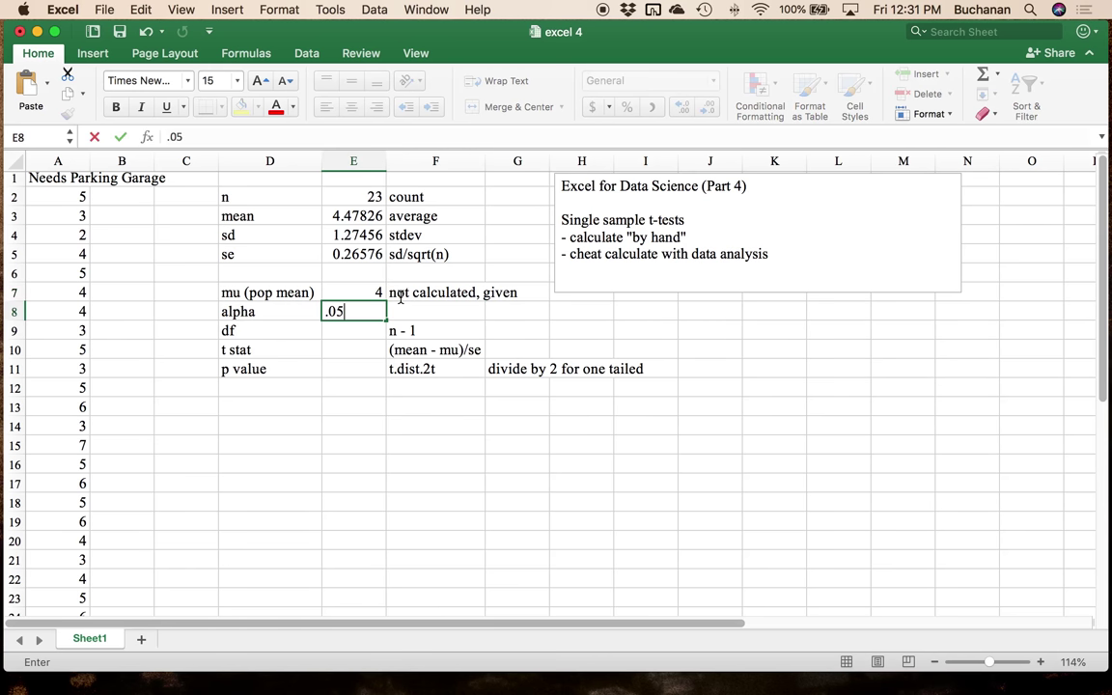
key(Return)
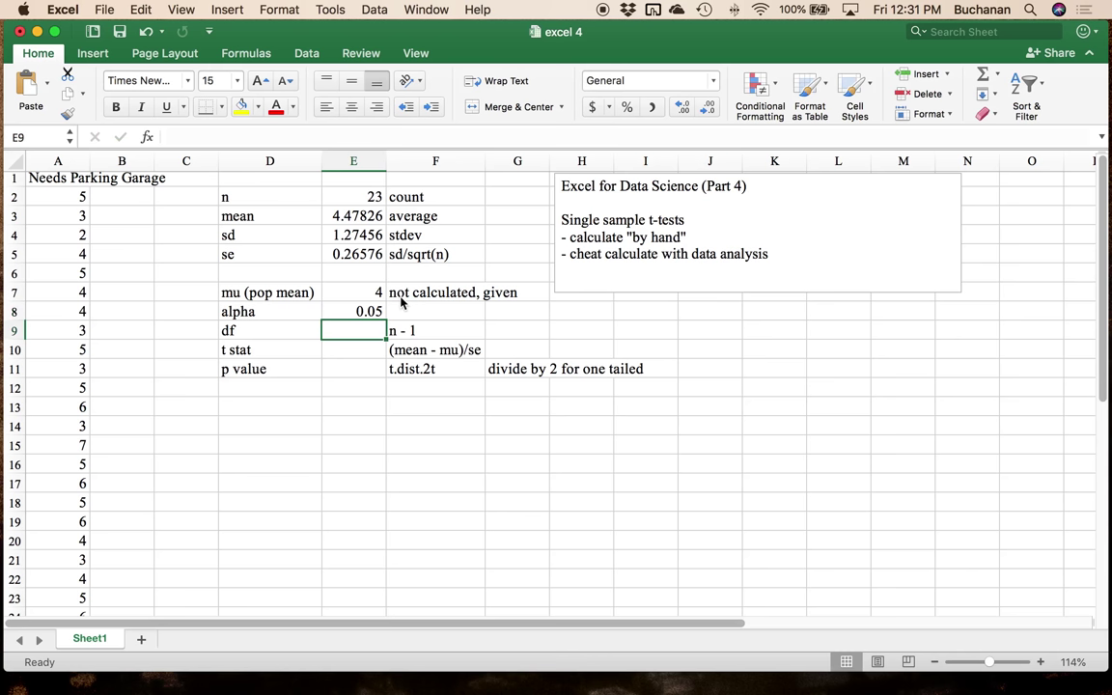
click(405, 307)
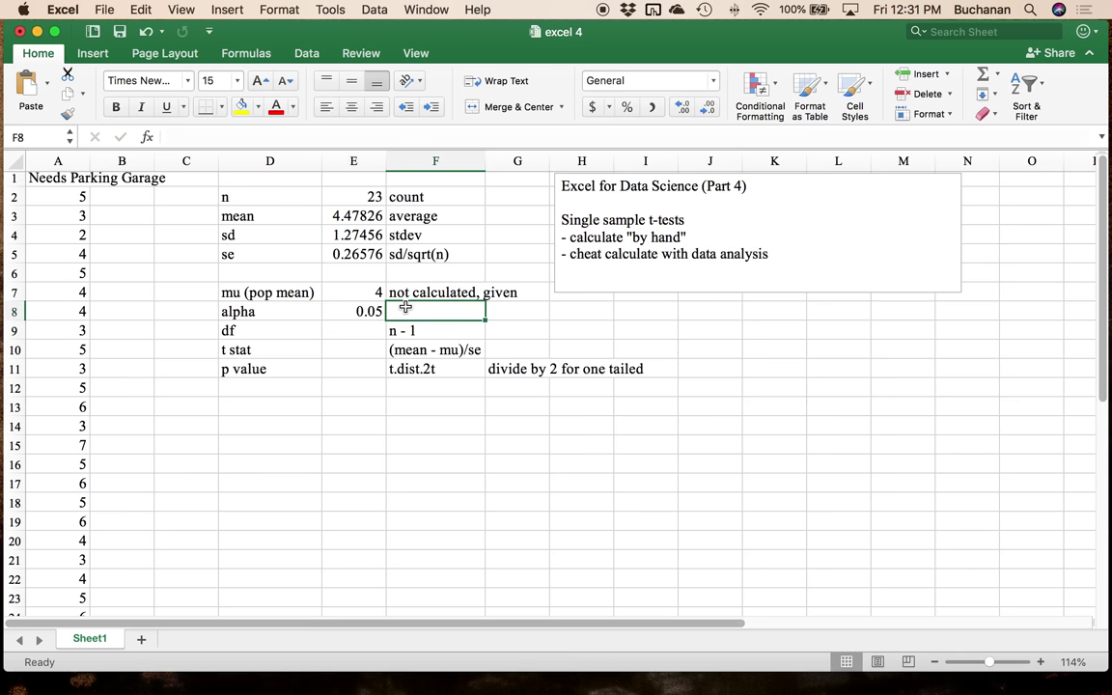
text(pick)
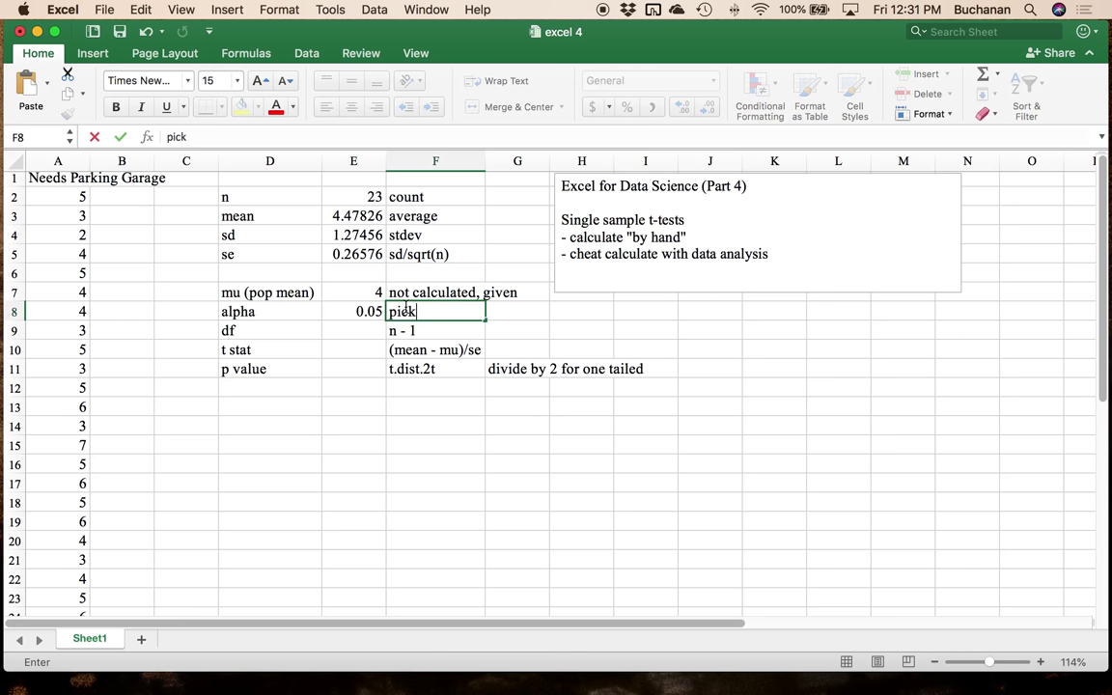
text( your alpha)
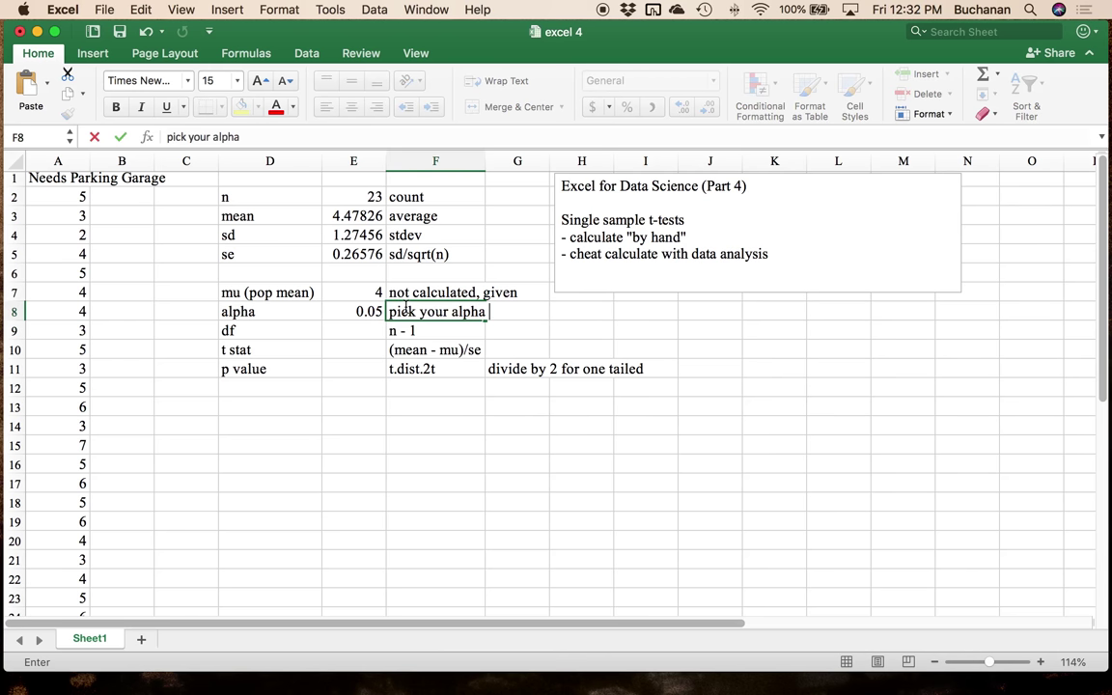
key(Return)
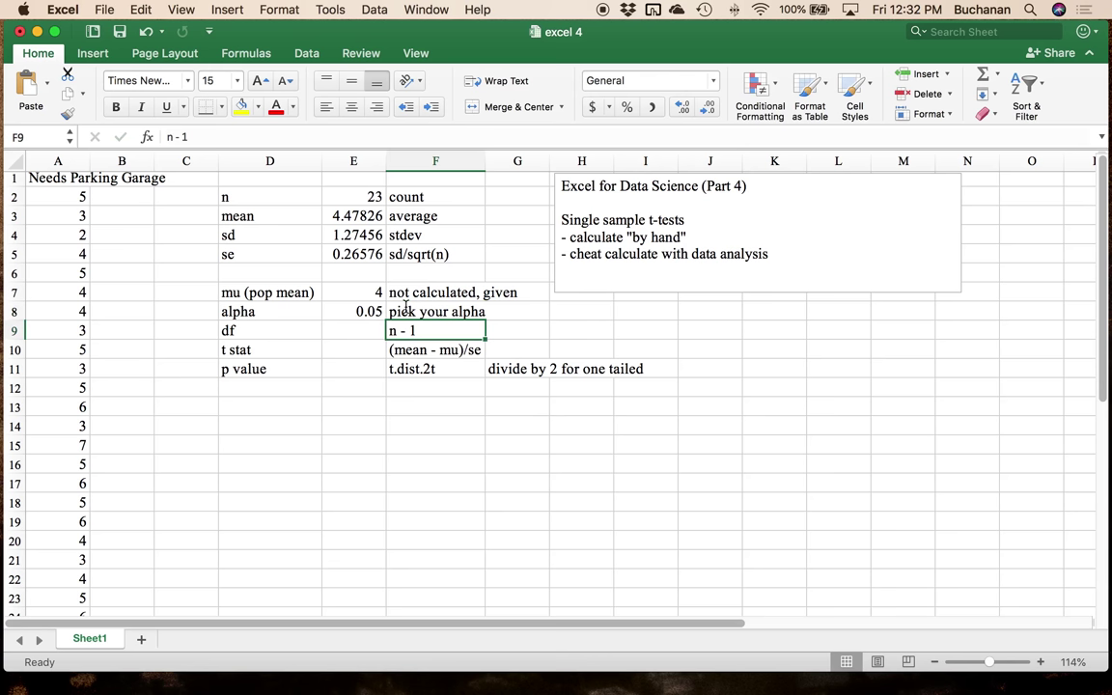
- Calculate df in E9 as n minus 1 with the formula =E2-1
click(329, 328)
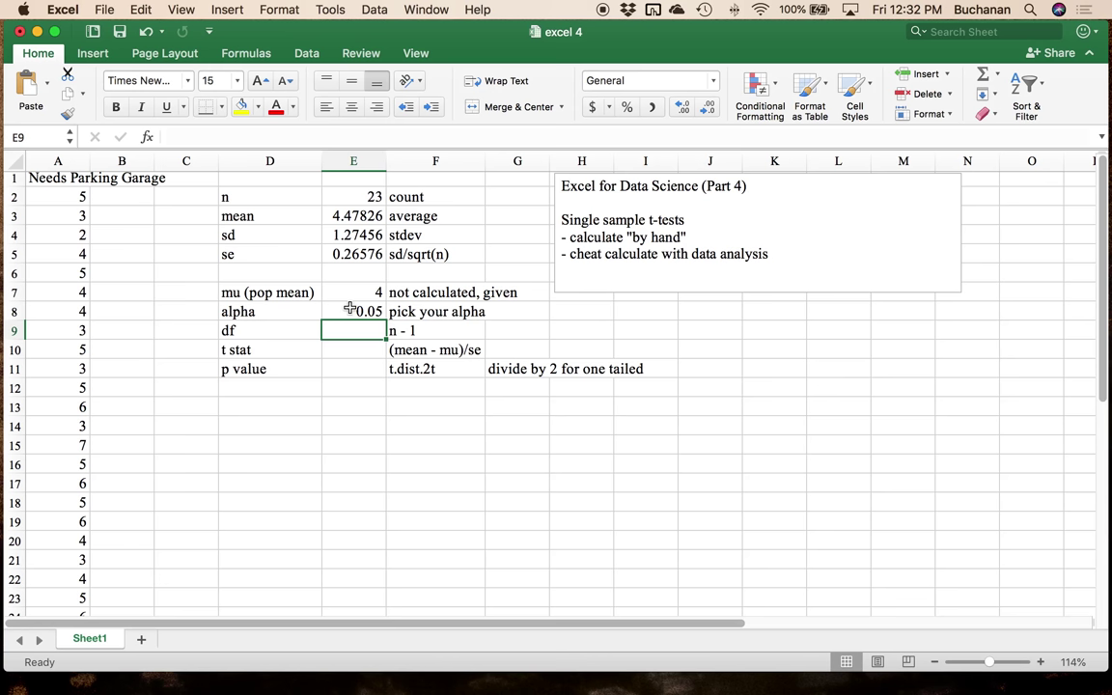
text(=)
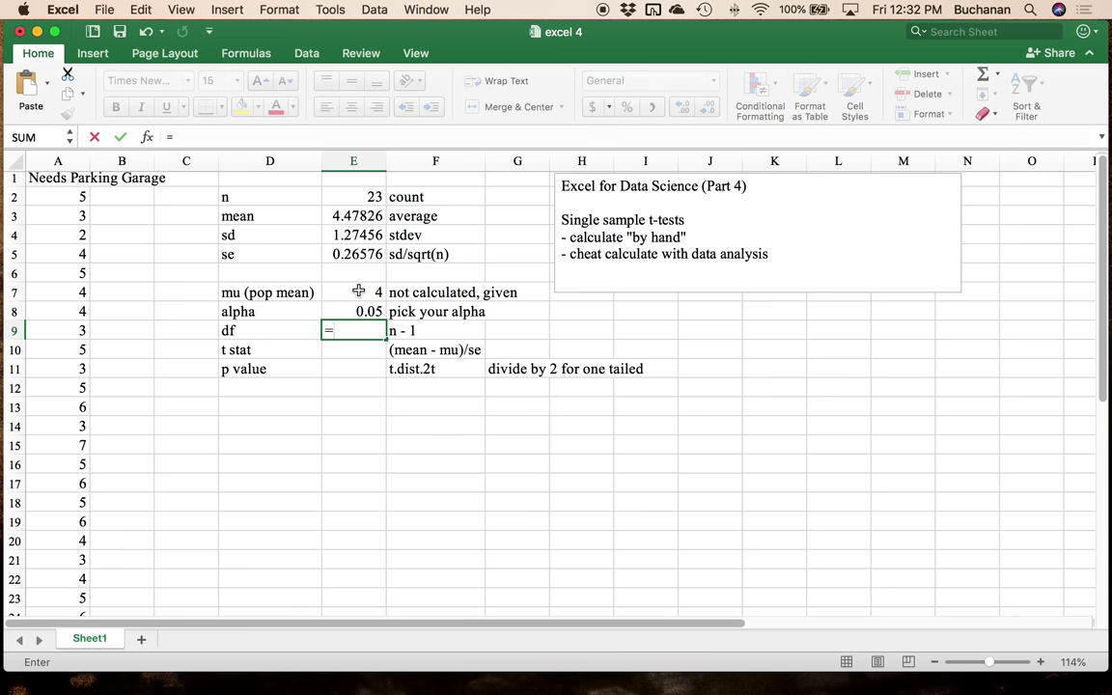
click(359, 193)
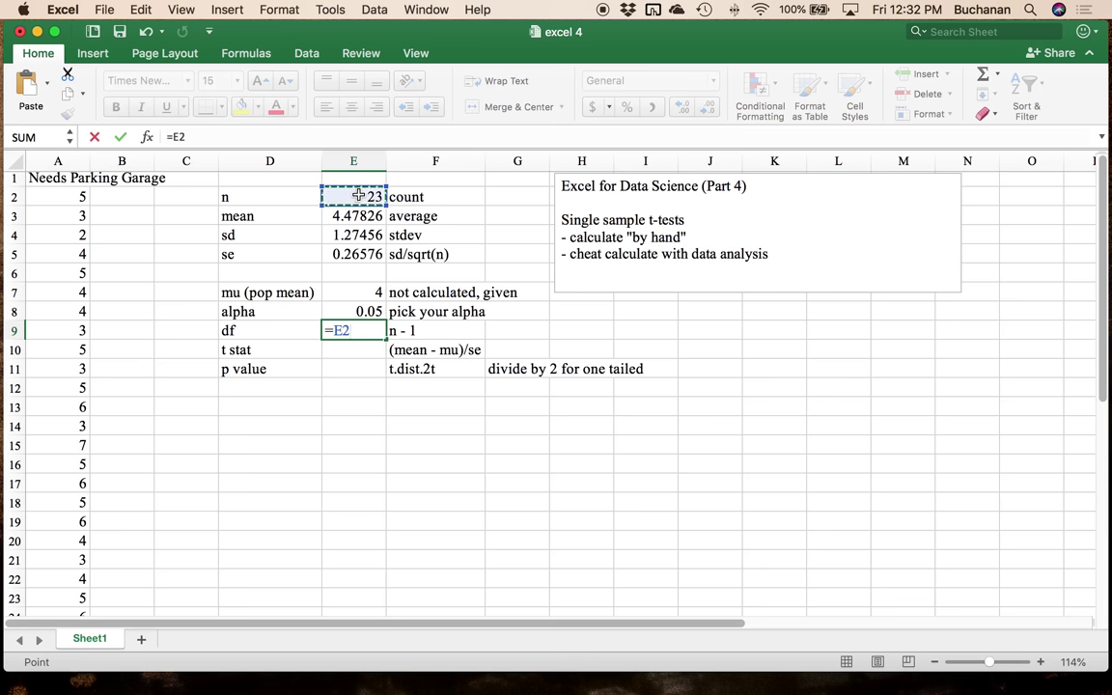
text(-1)
key(Return)
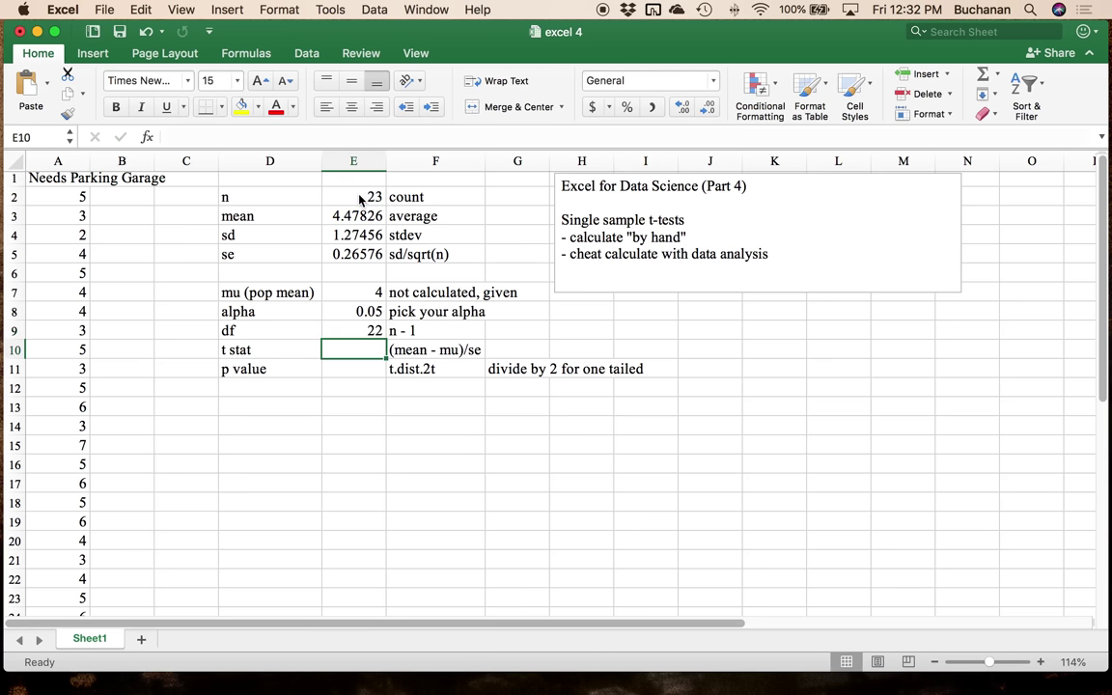
- Calculate the t stat in E10 with =(E3-E7)/E5 and check it against the sd and se formulas
text(()
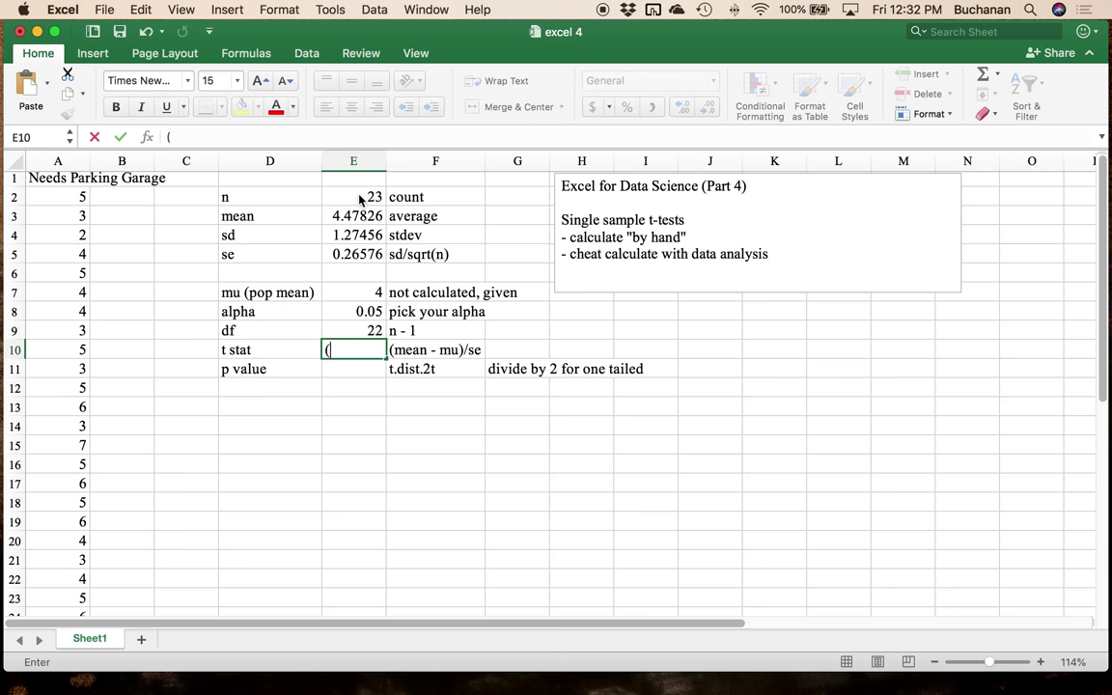
key(BackSpace)
text(=()
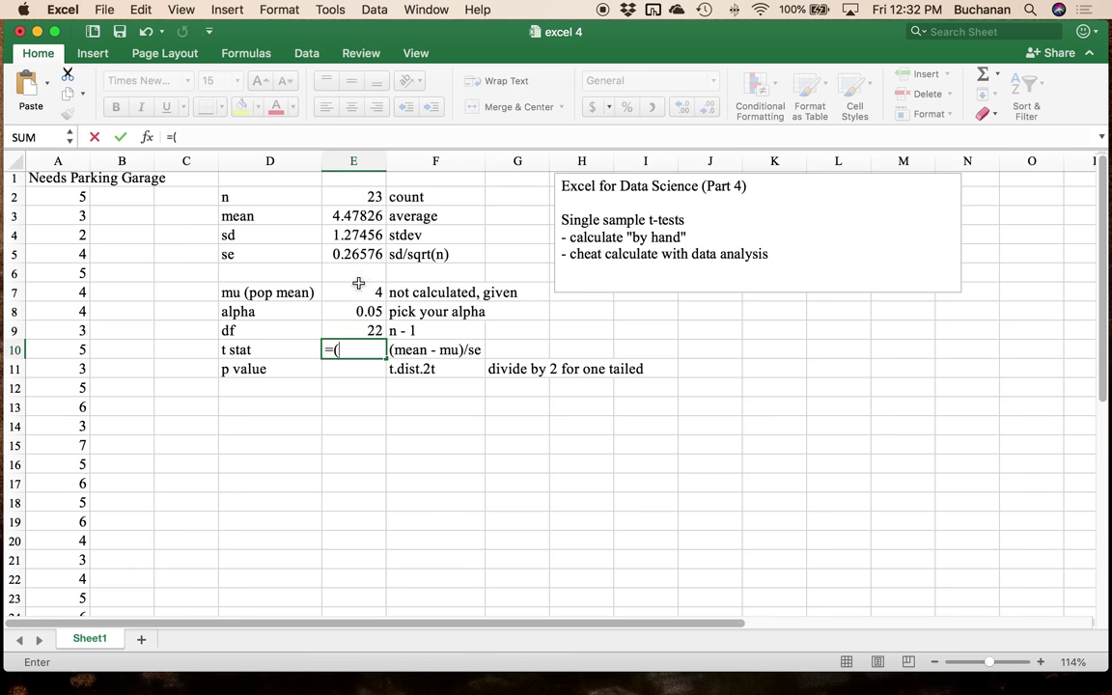
click(349, 218)
text(-)
click(360, 291)
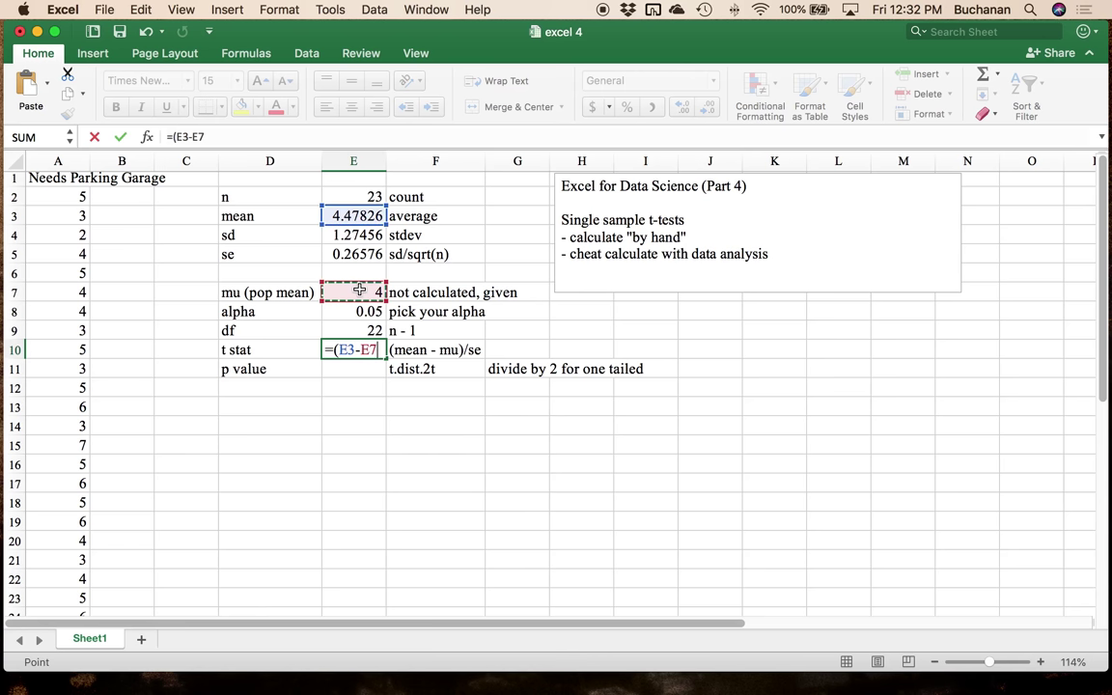
text()/)
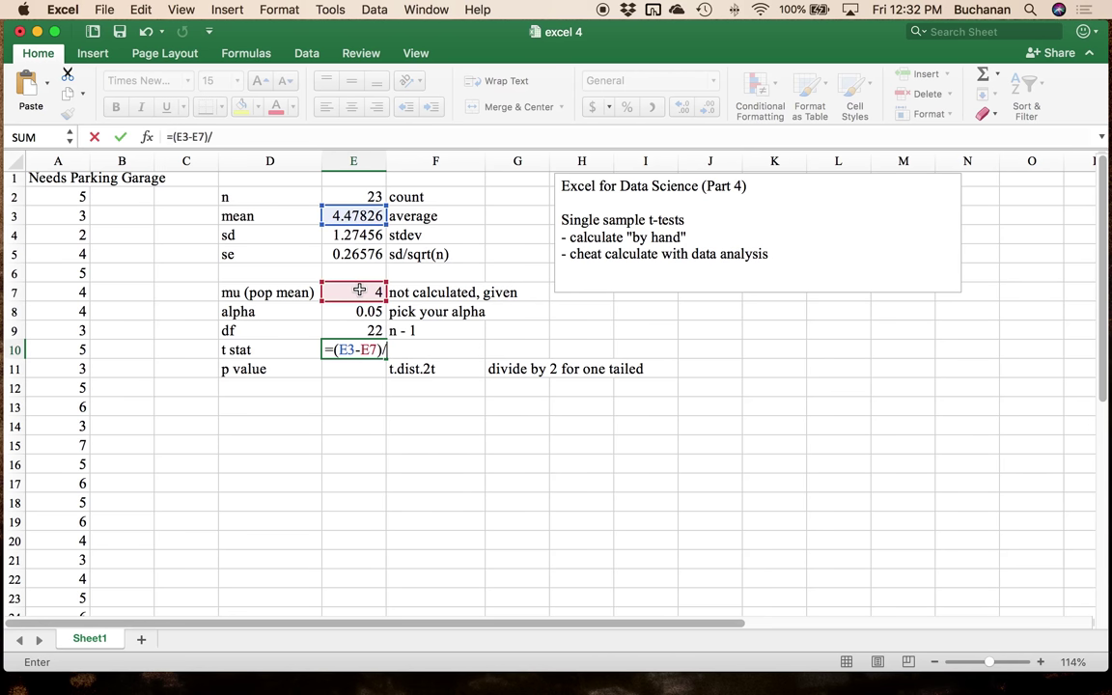
click(352, 252)
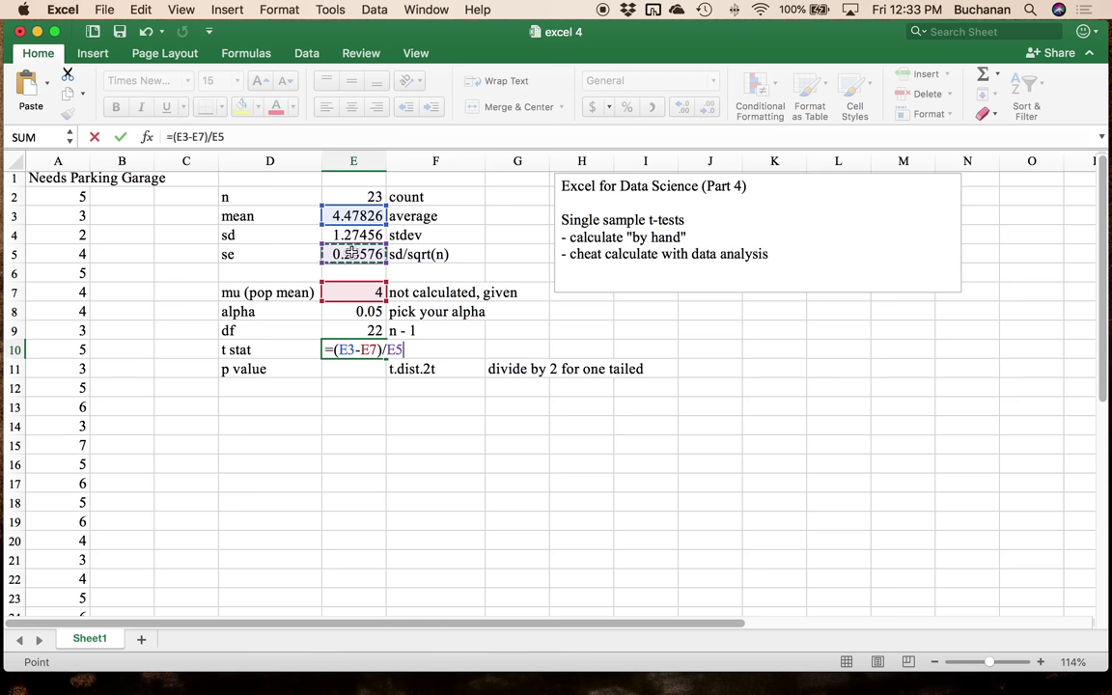
key(Return)
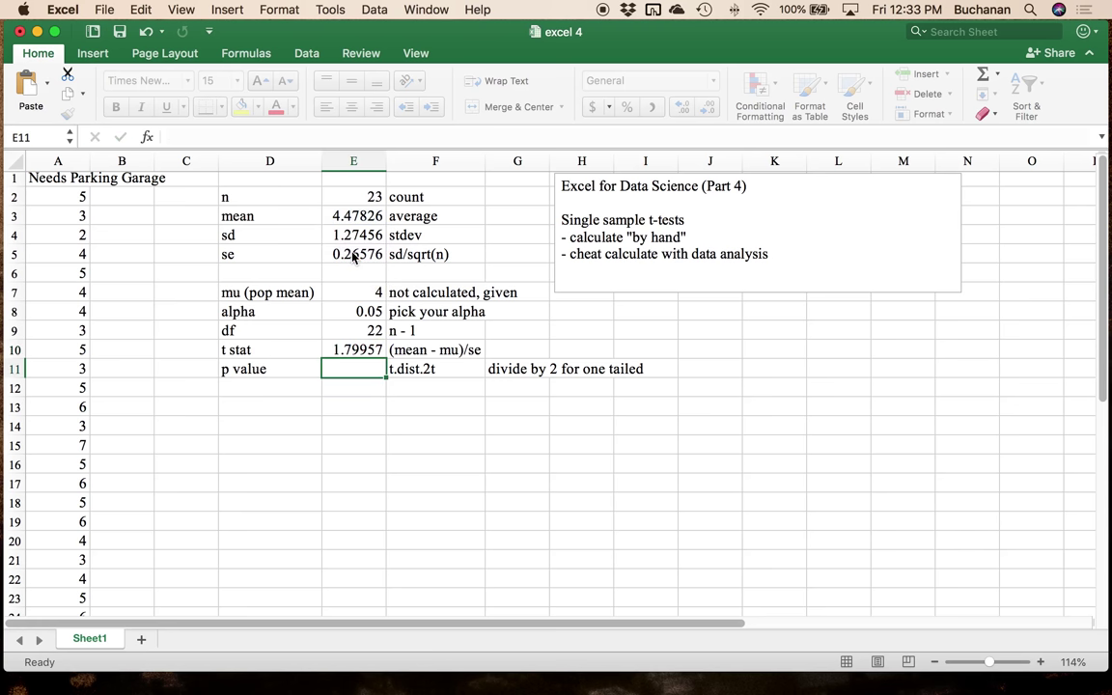
click(343, 235)
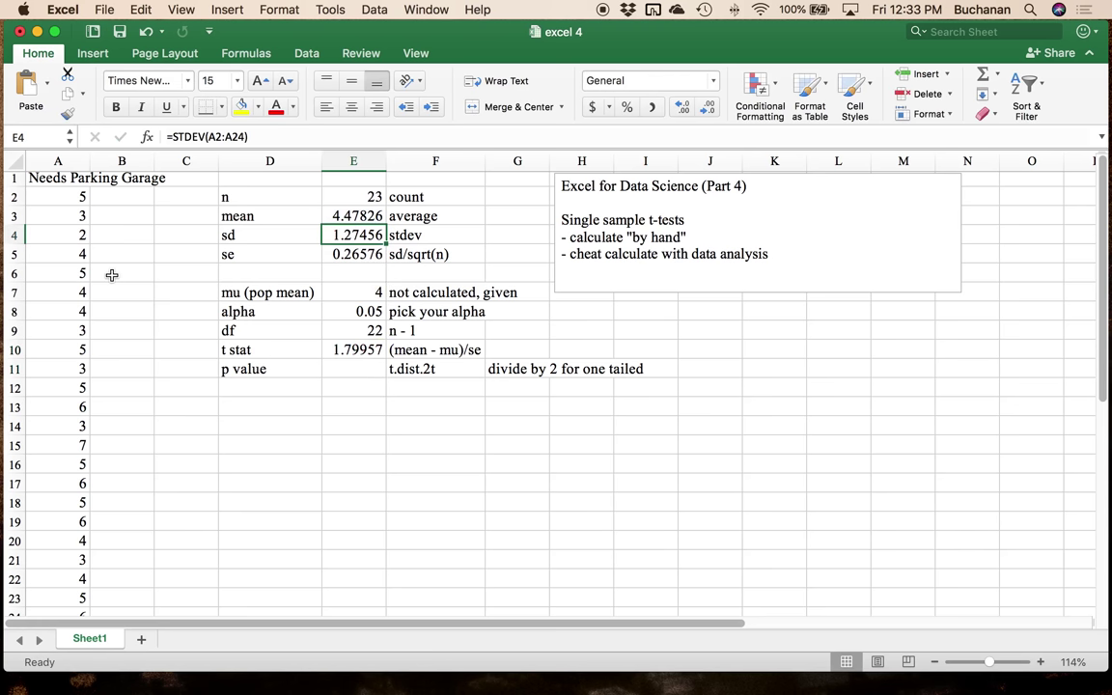
click(340, 351)
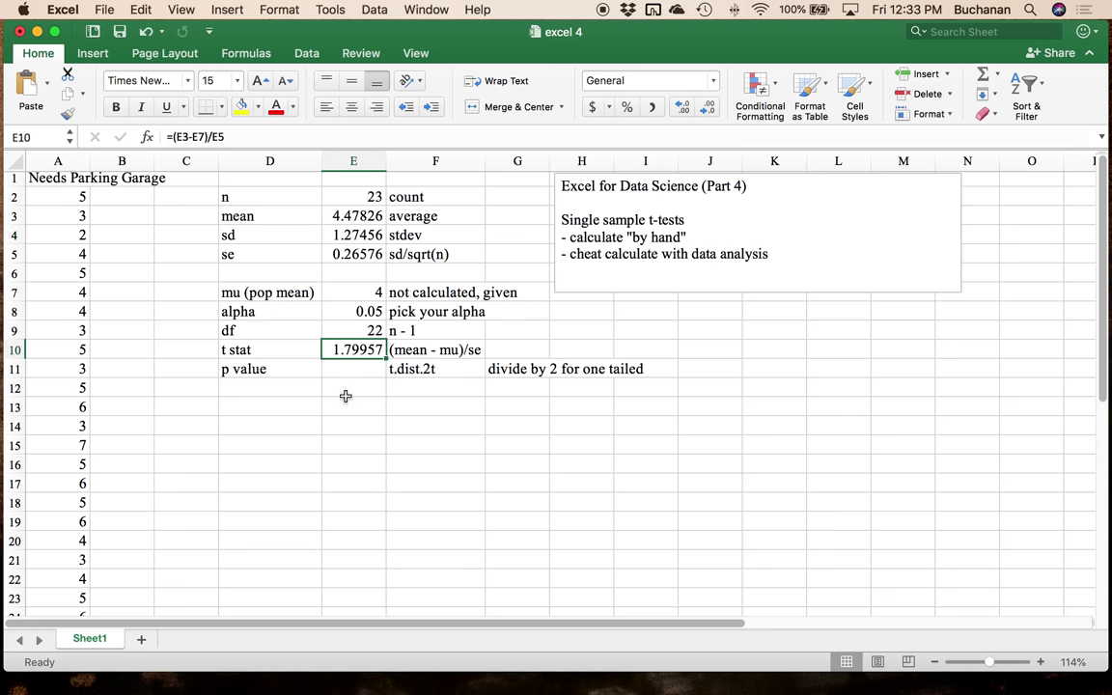
click(355, 255)
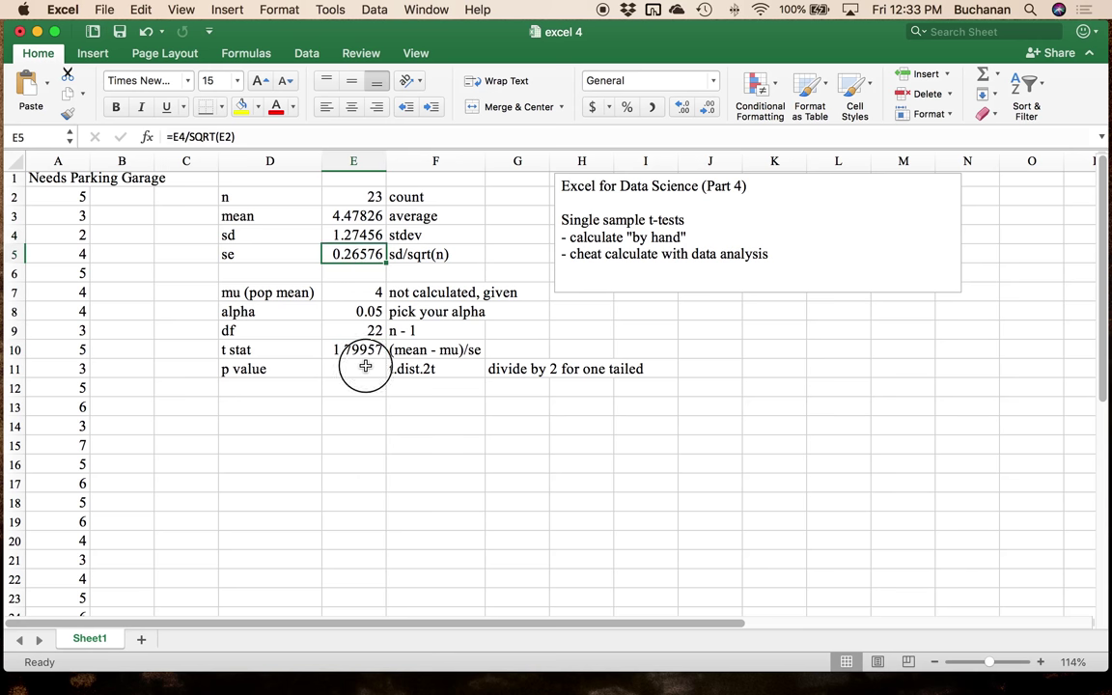
- Calculate the two-tailed p value in E11 with =T.DIST.2T(E10,E9)
click(366, 367)
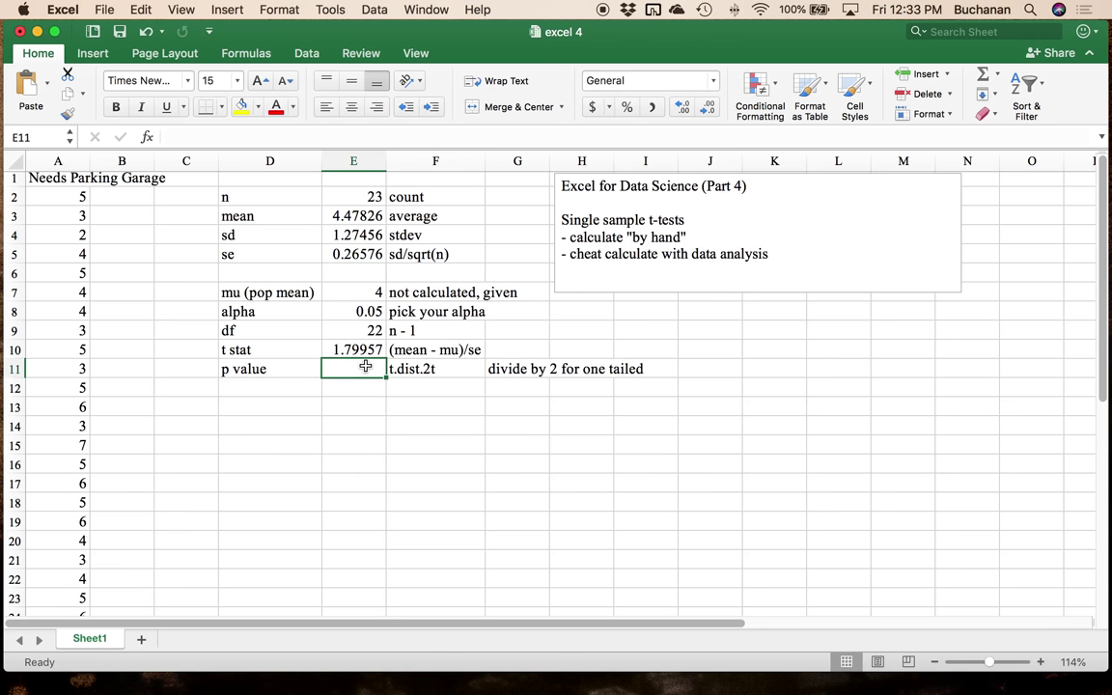
text(=t.d)
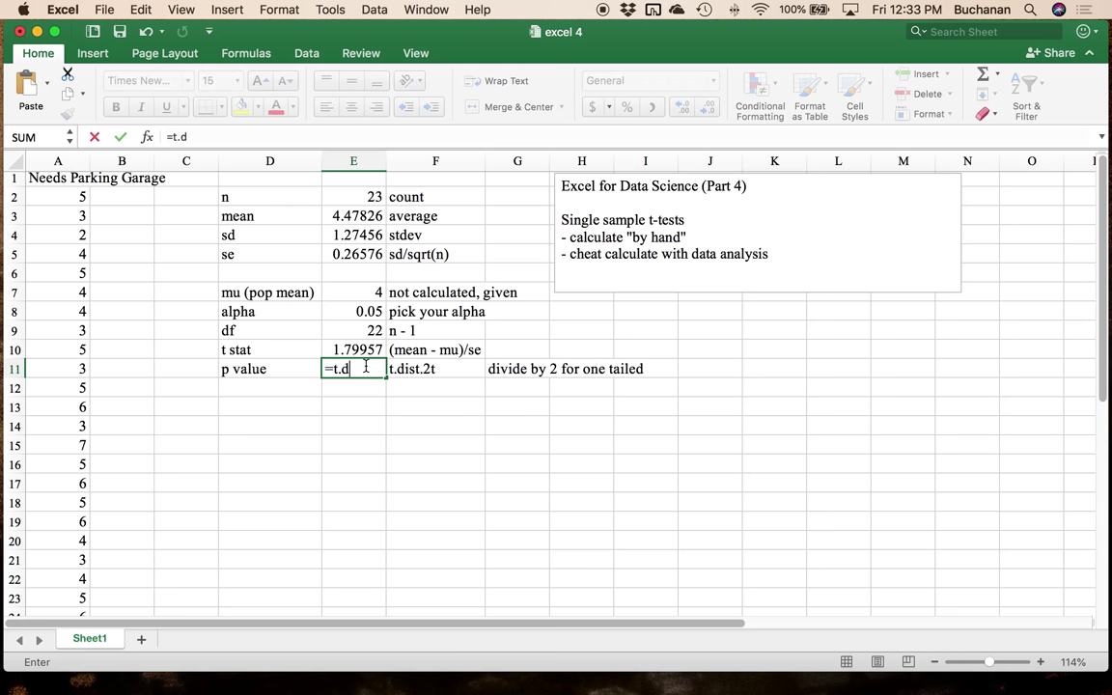
text(ist.27)
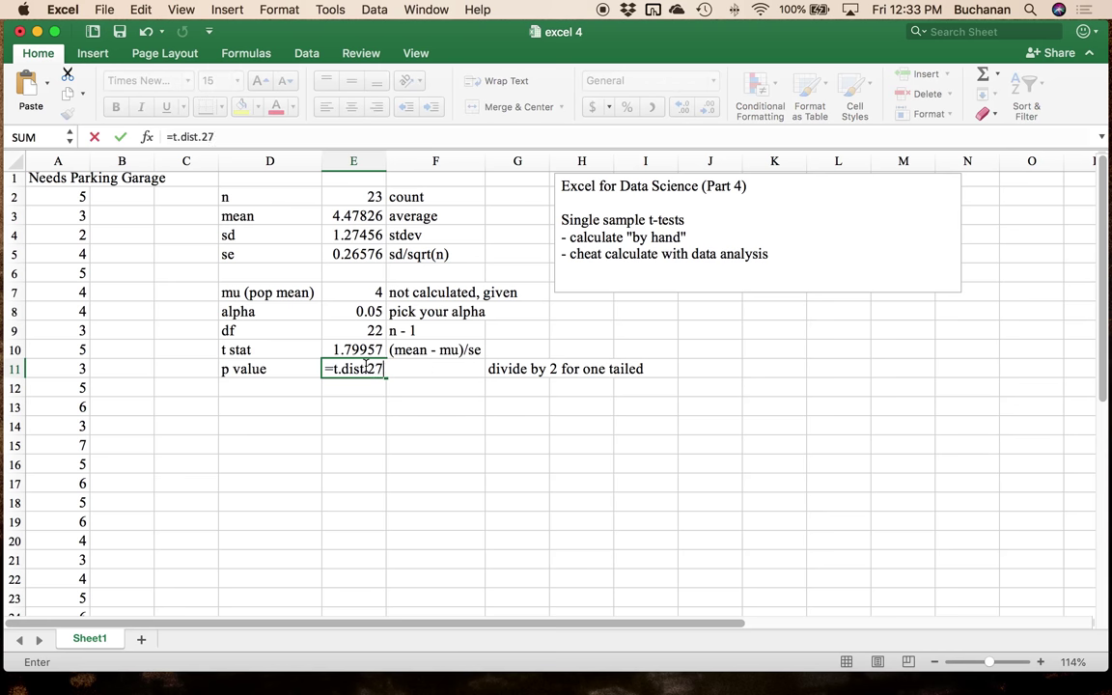
key(BackSpace)
text(t()
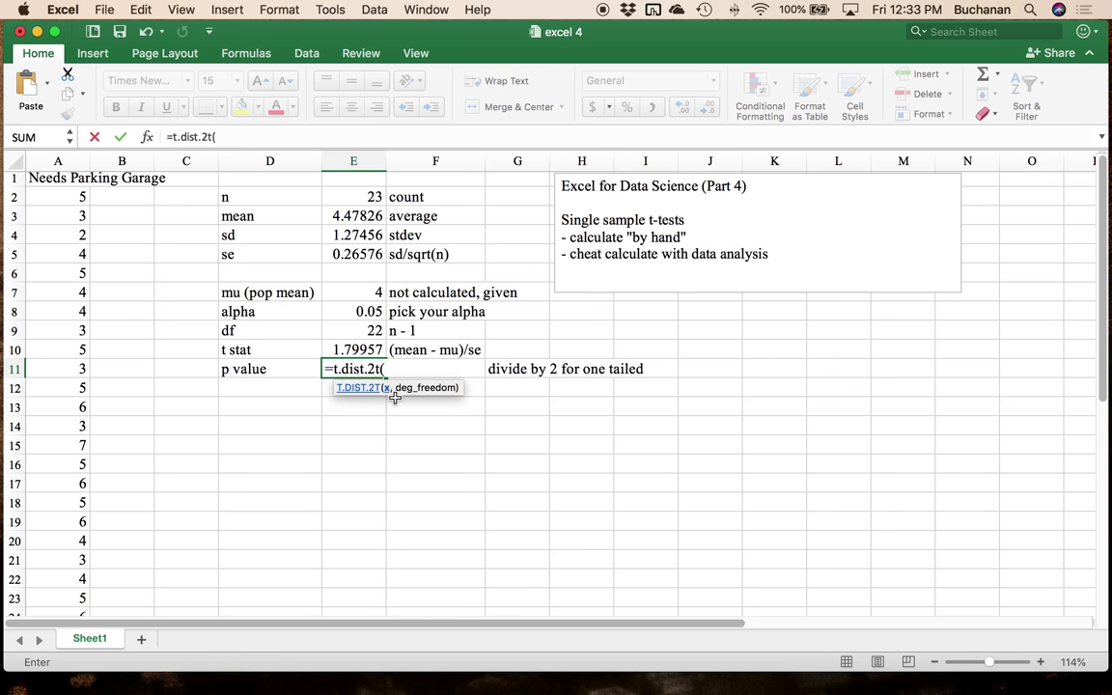
click(358, 348)
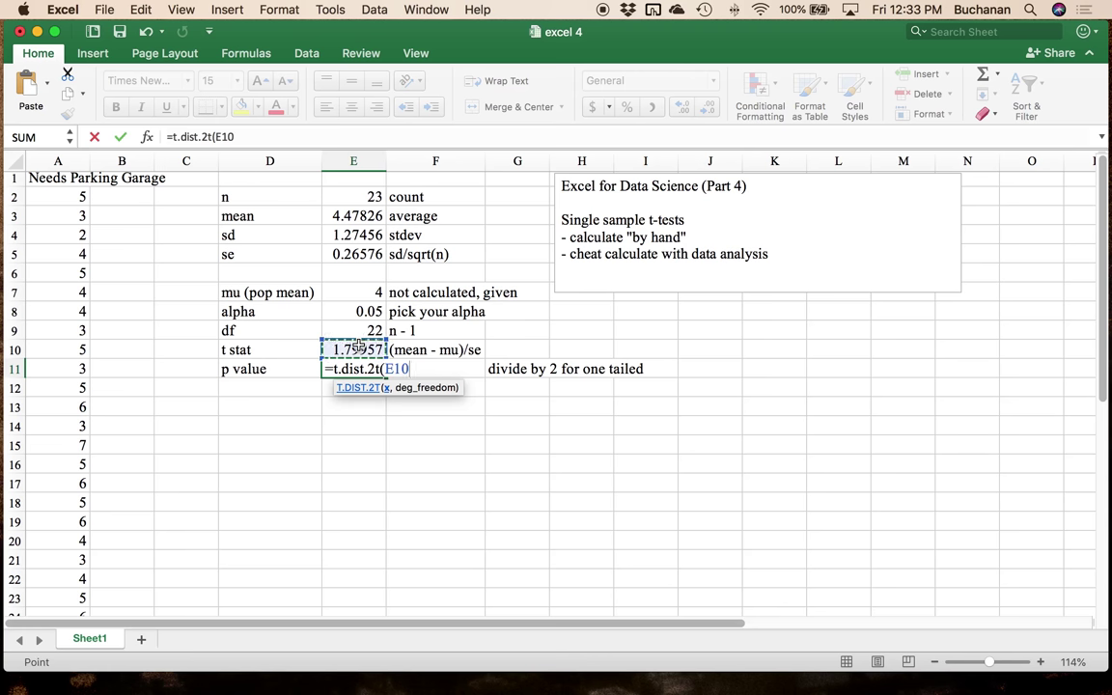
text(,)
click(362, 330)
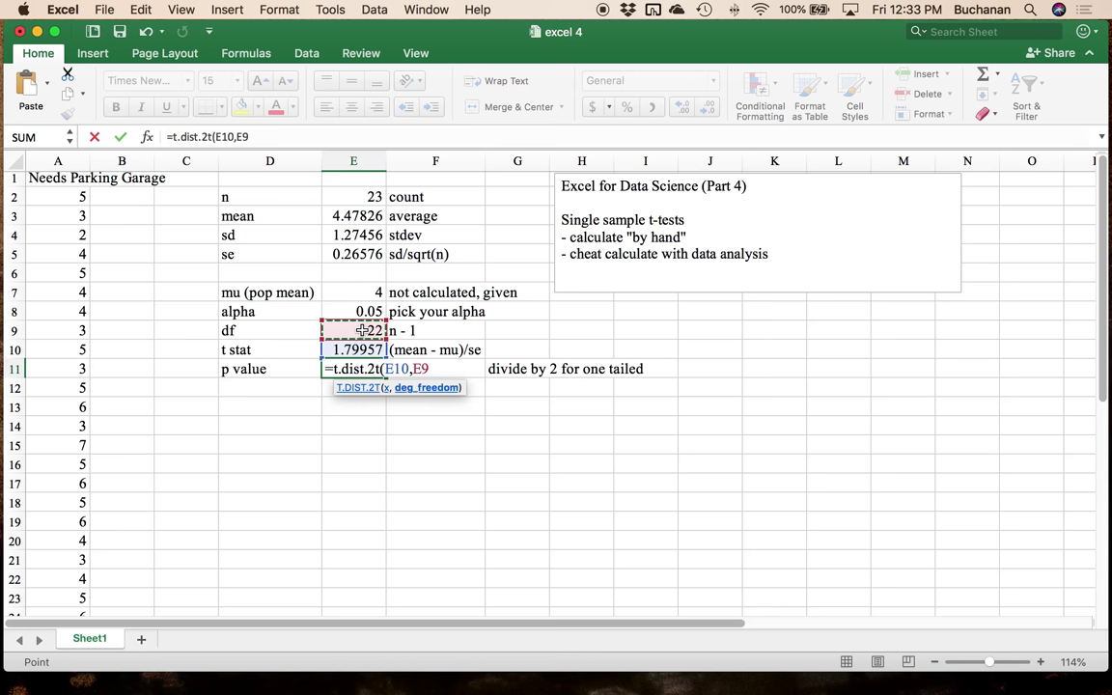
text())
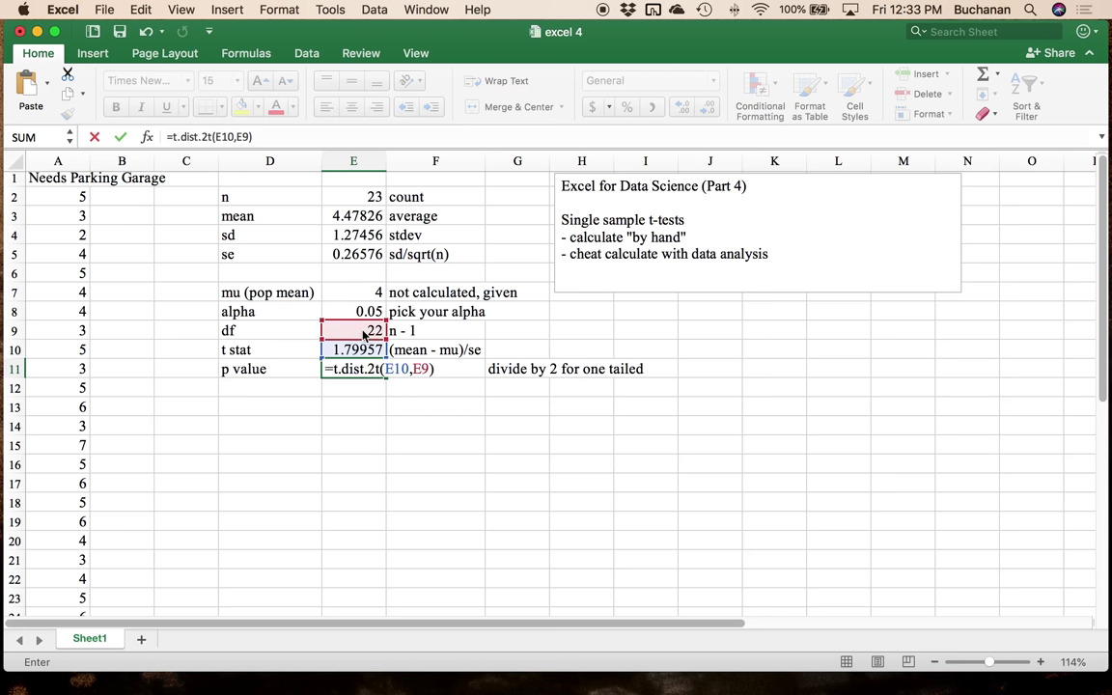
key(Return)
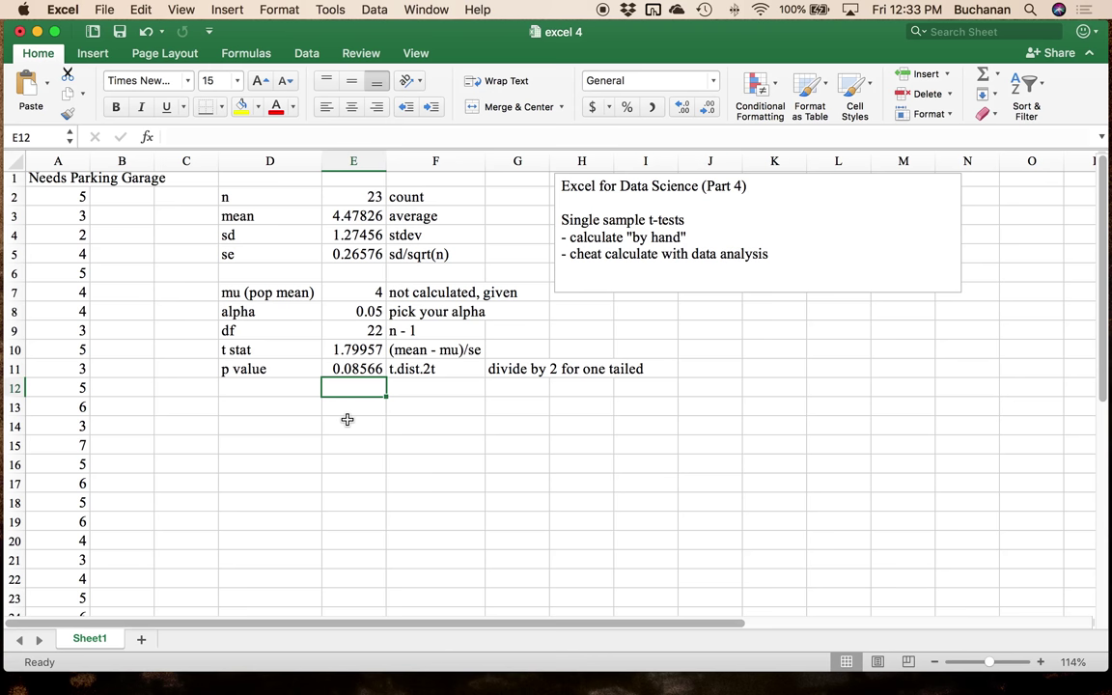
- Label D12 "sig" and enter =IF(E11<E8, "yes", "no") in E12, checking its arguments in the Formula Builder
key(Left)
text(sig)
key(Tab)
text(=)
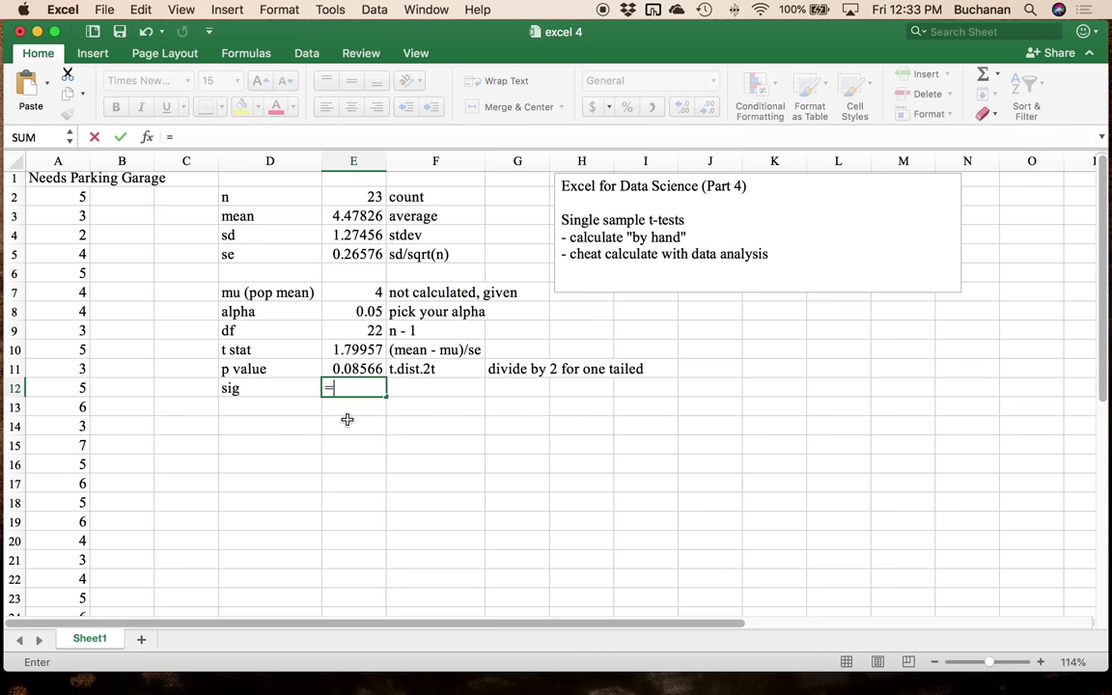
text(if()
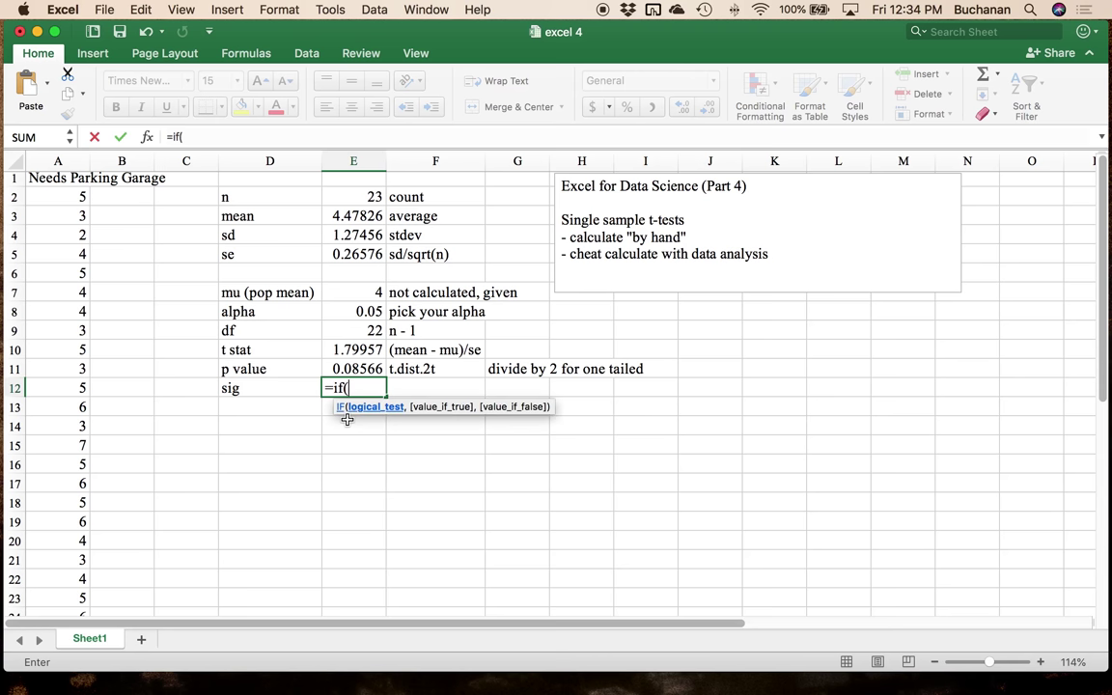
click(351, 369)
text(<)
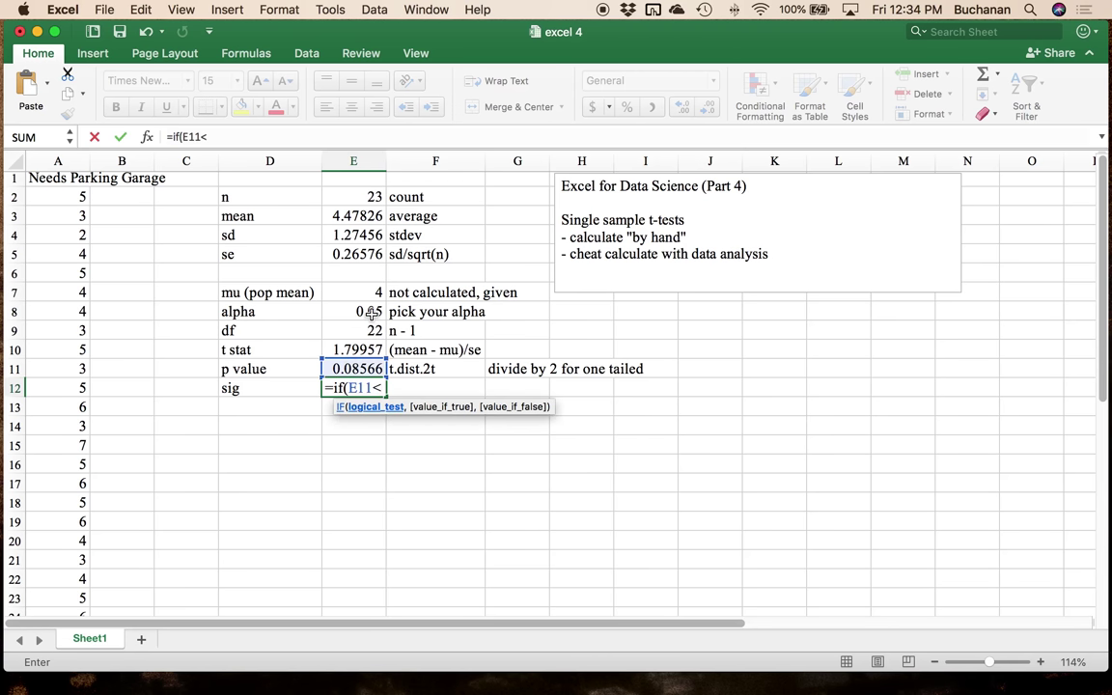
click(372, 311)
text(, "y)
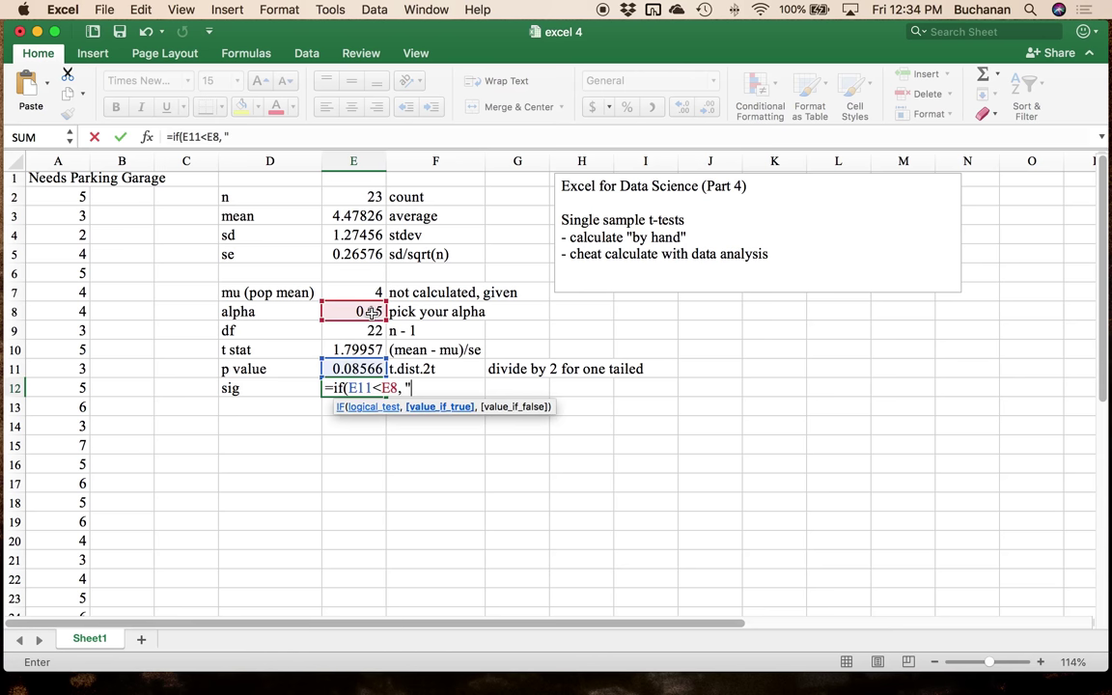
text(es", )
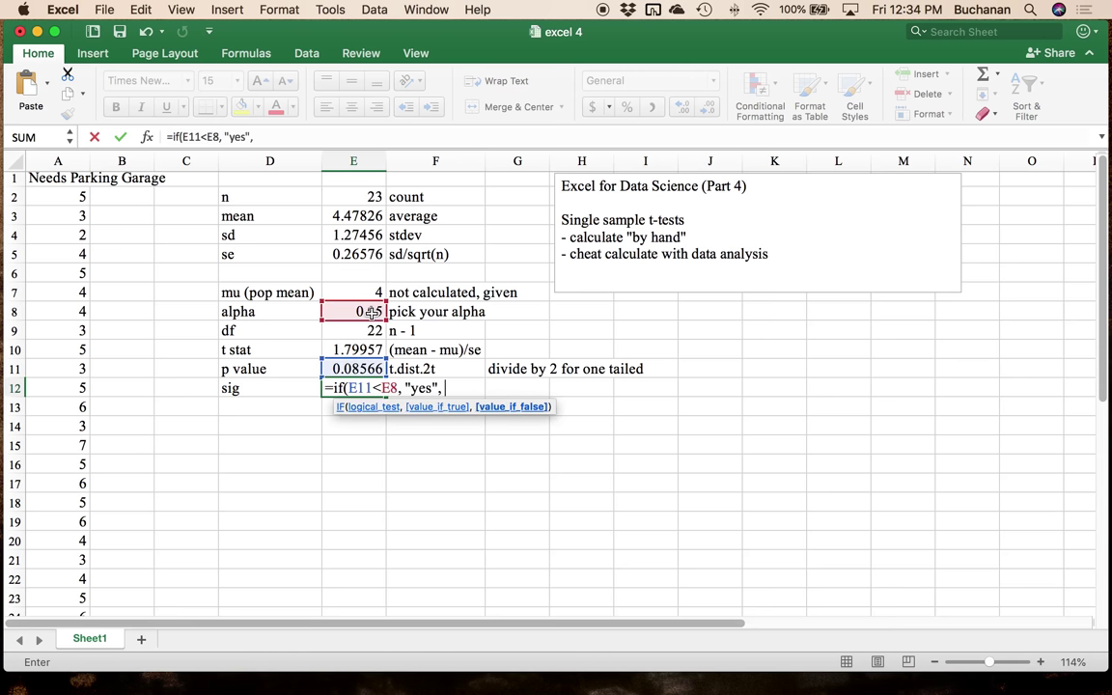
text("no"))
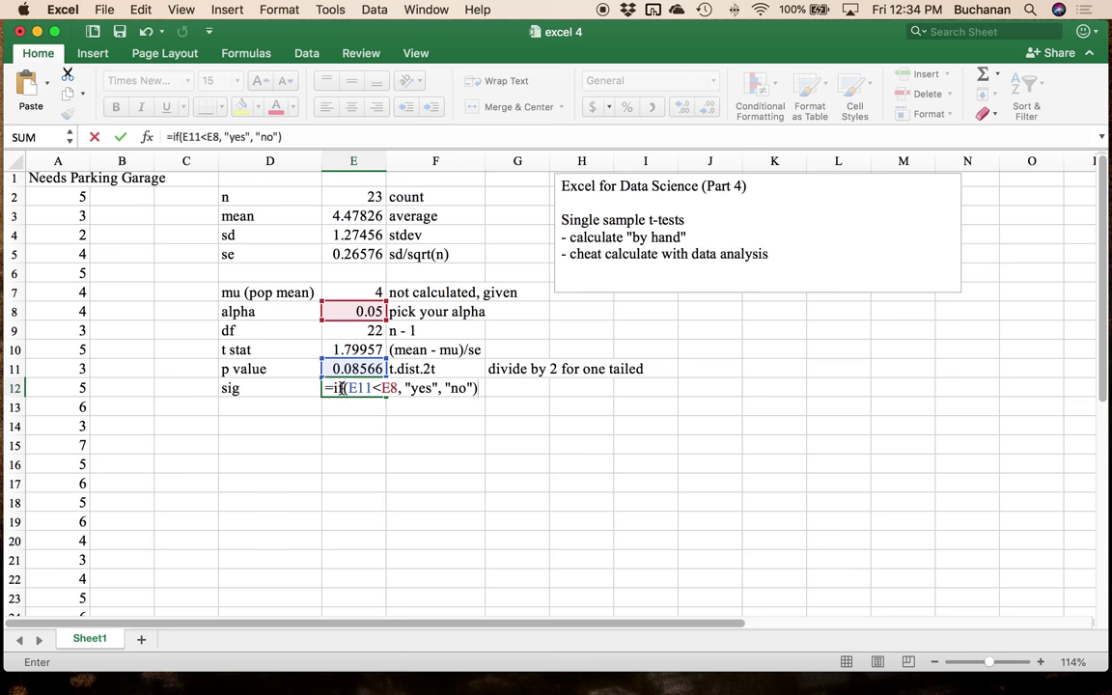
click(147, 136)
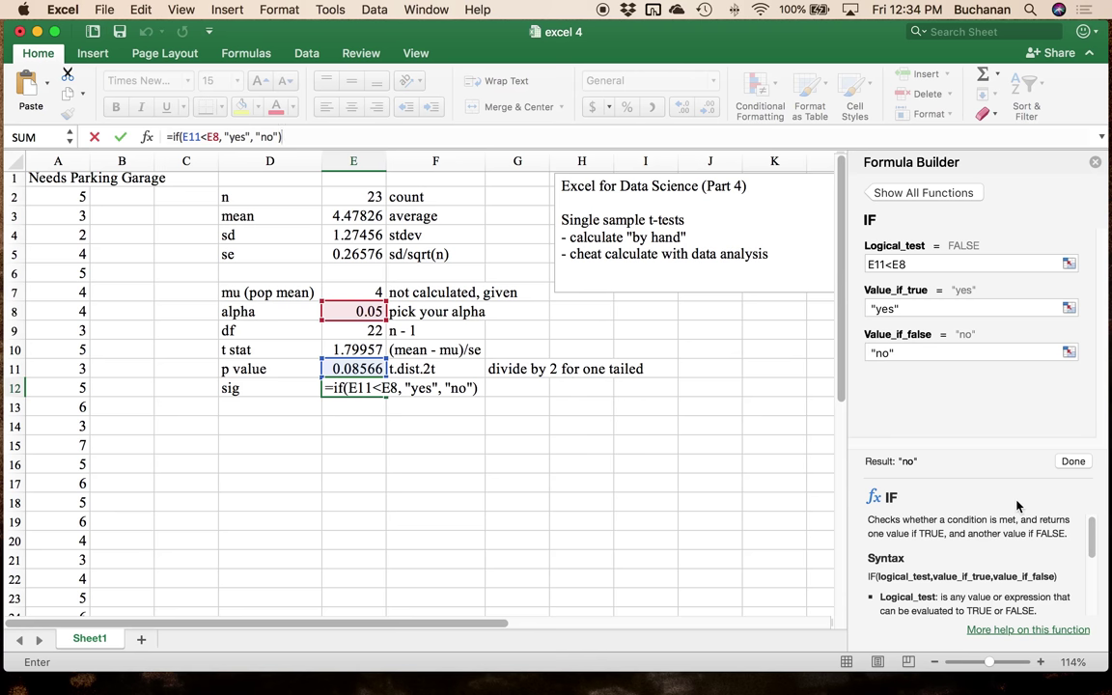
click(1078, 463)
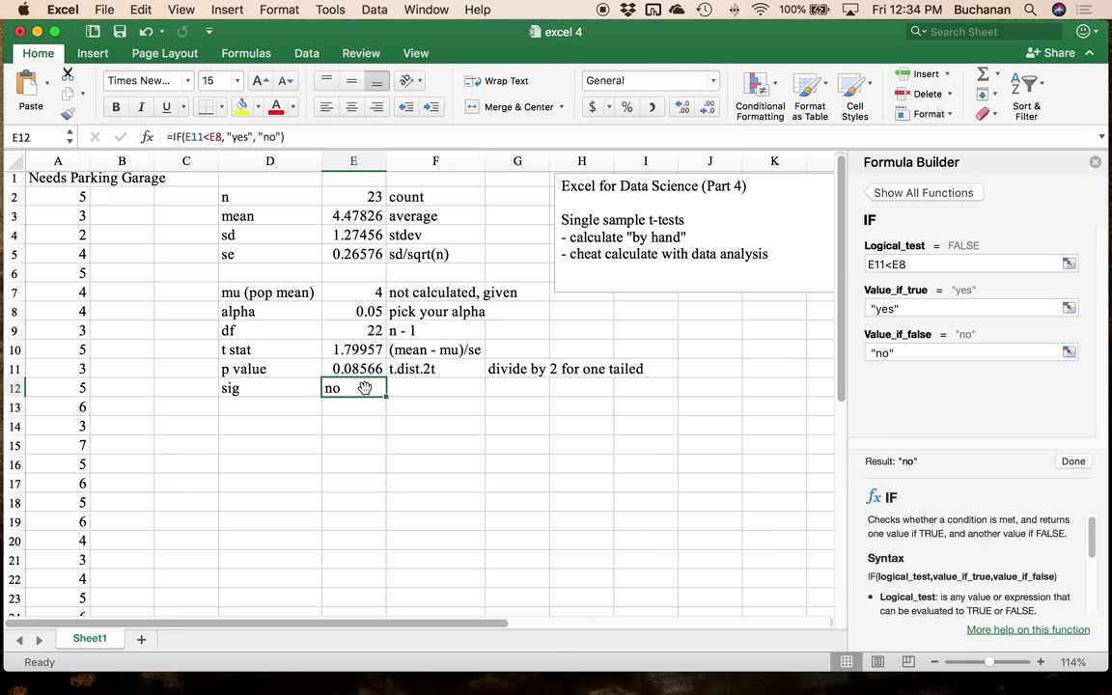
- Add the responses 5, 6, 5, 3, 7, 6, 5, 6 and 7 below the existing ratings in A25 through A33
scroll(60, 446, down, 4)
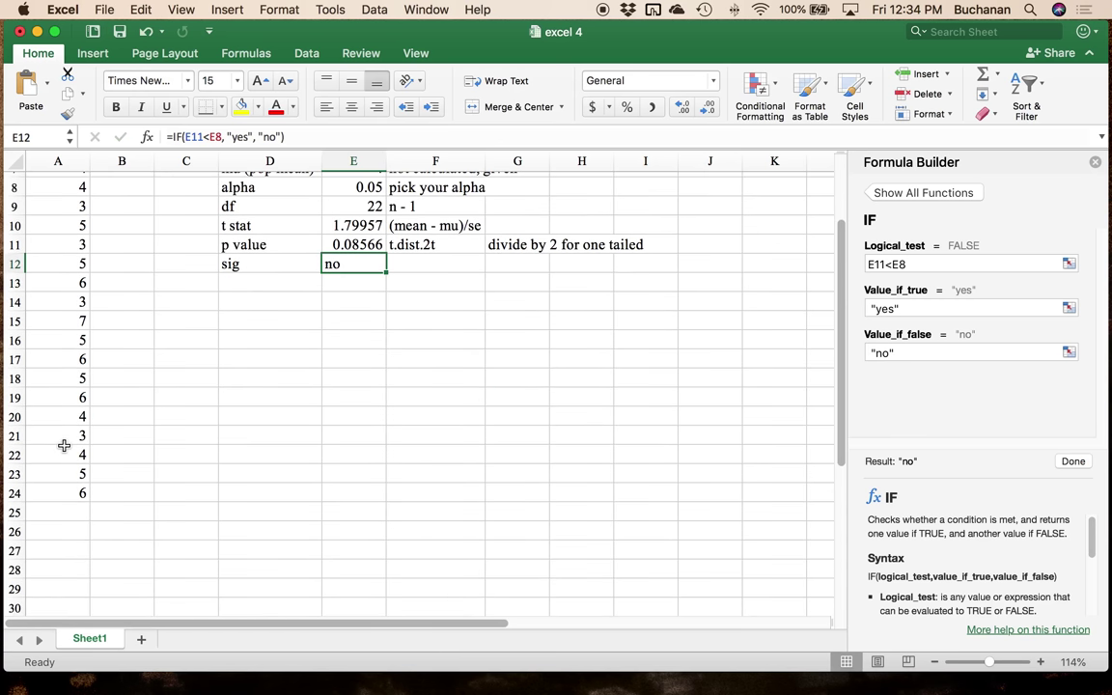
click(55, 512)
text(5)
key(Return)
text(6)
key(Return)
text(5)
key(Return)
text(3)
key(Return)
text(7)
key(Return)
text(6)
key(Return)
text(5)
key(Return)
text(6)
key(Return)
text(7)
key(Return)
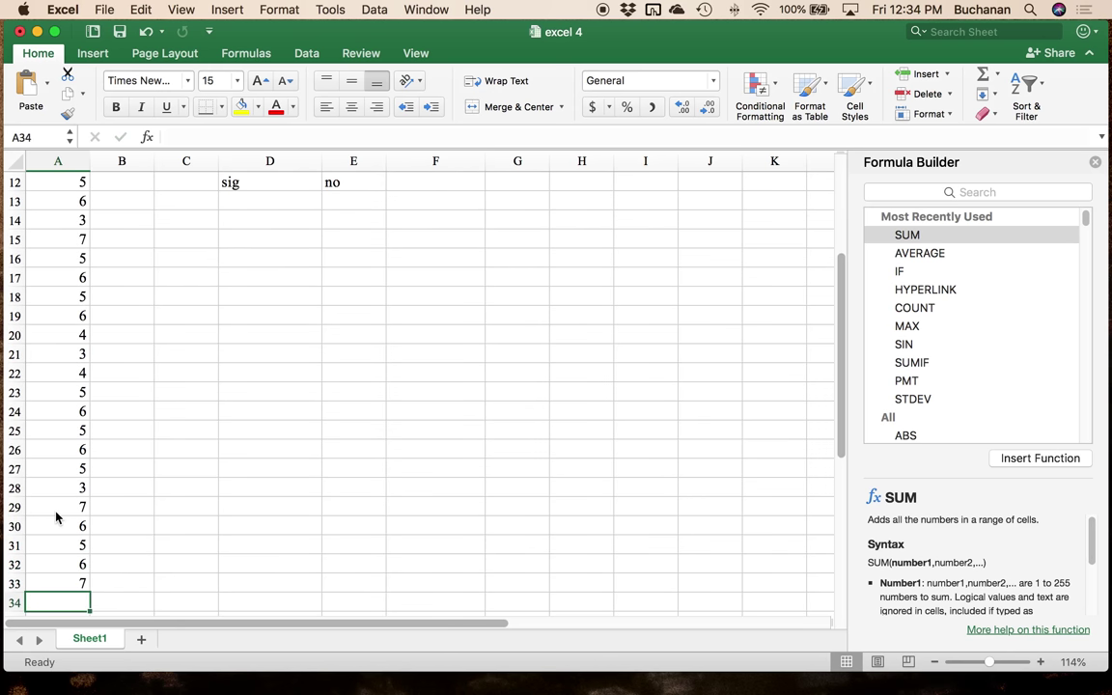
- Update the count formula for n in E2 to include the added responses, covering A2:A33
scroll(56, 519, up, 5)
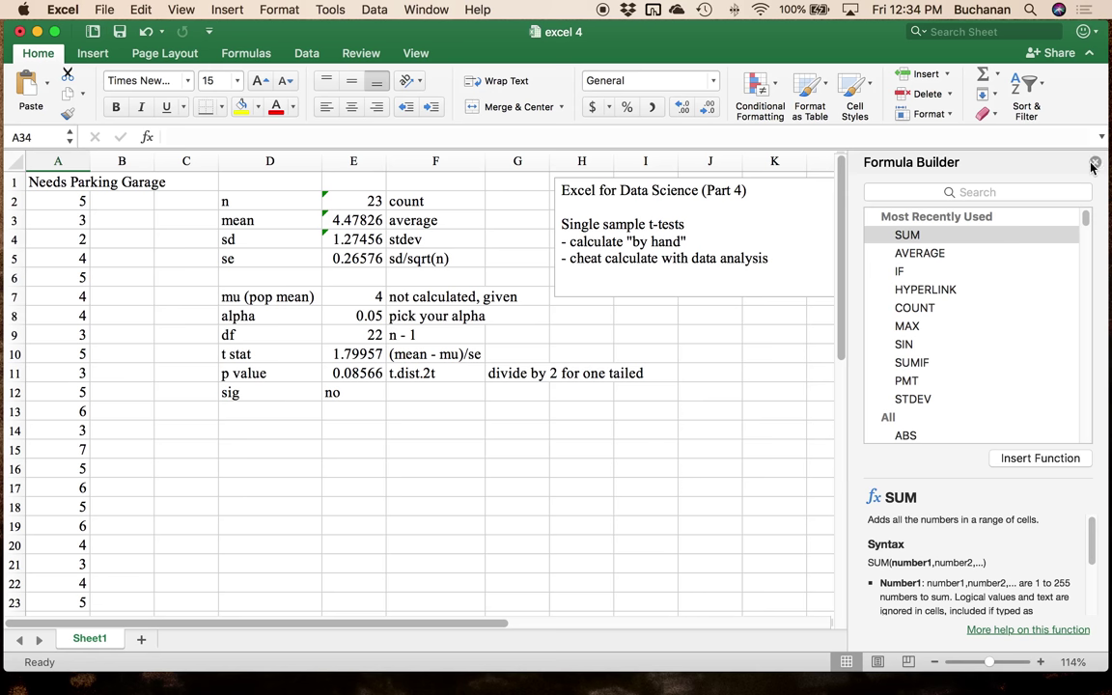
click(328, 193)
click(301, 202)
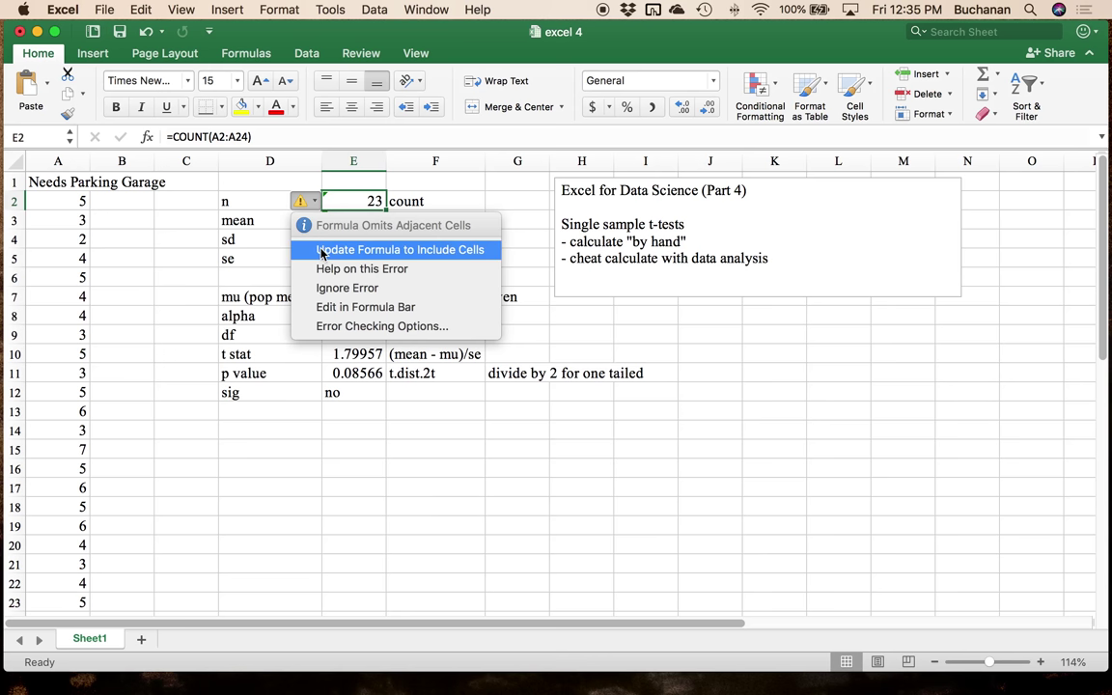
click(322, 251)
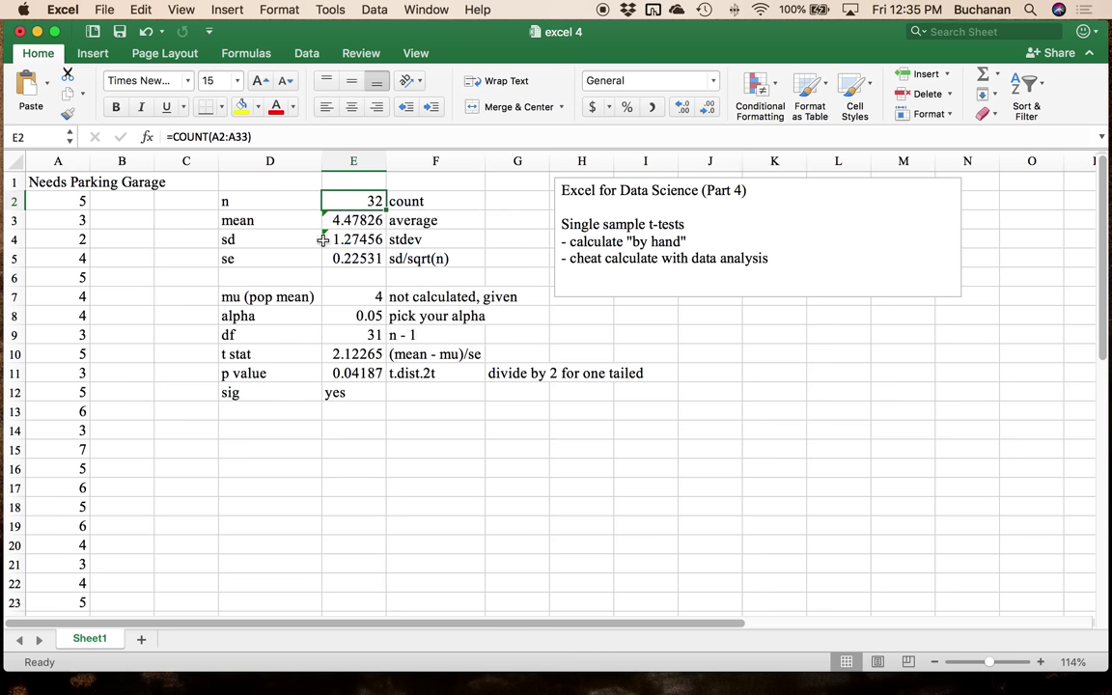
- Extend the mean formula in E3 and the standard deviation formula in E4 to cover the added responses, A2:A33
click(333, 221)
click(300, 220)
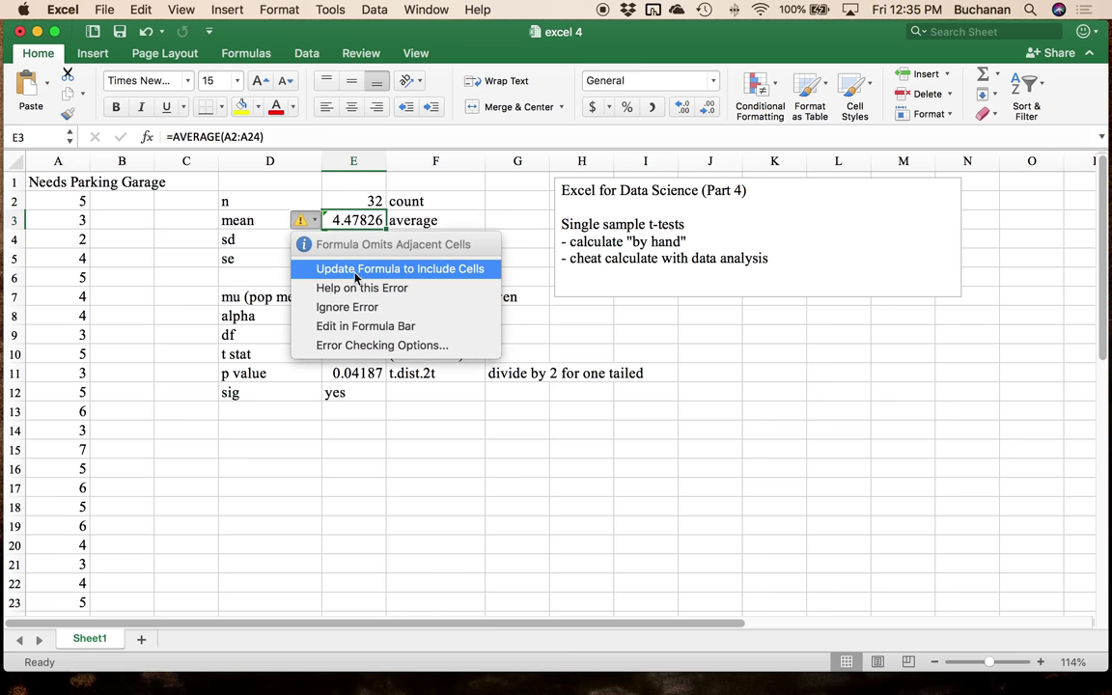
click(356, 269)
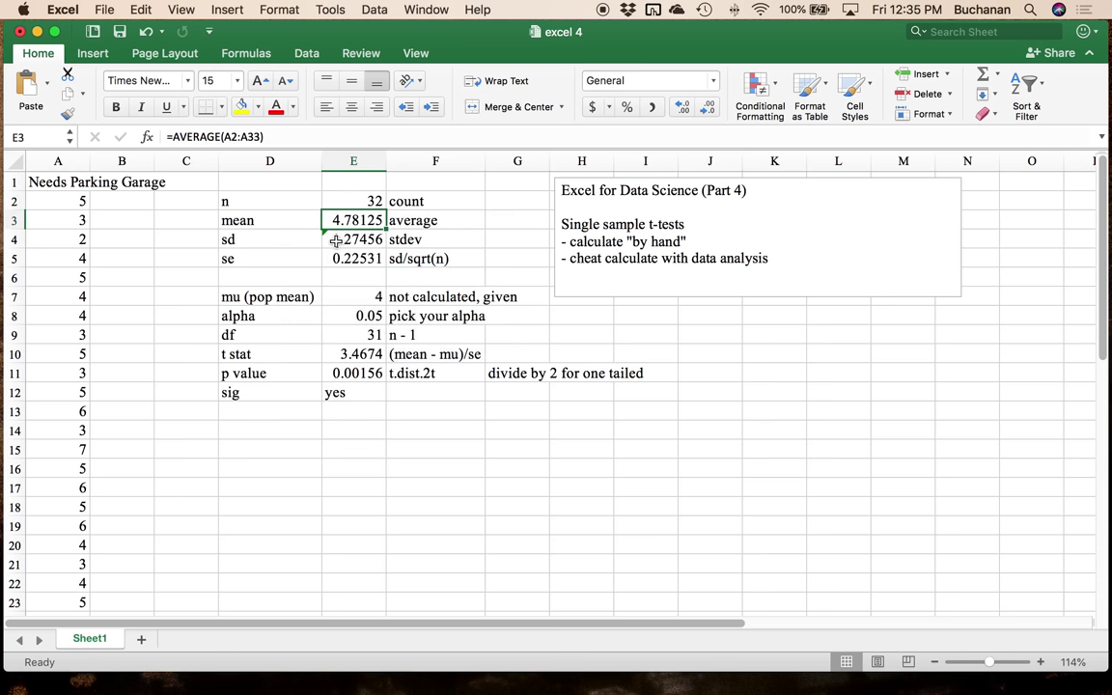
click(333, 240)
click(300, 240)
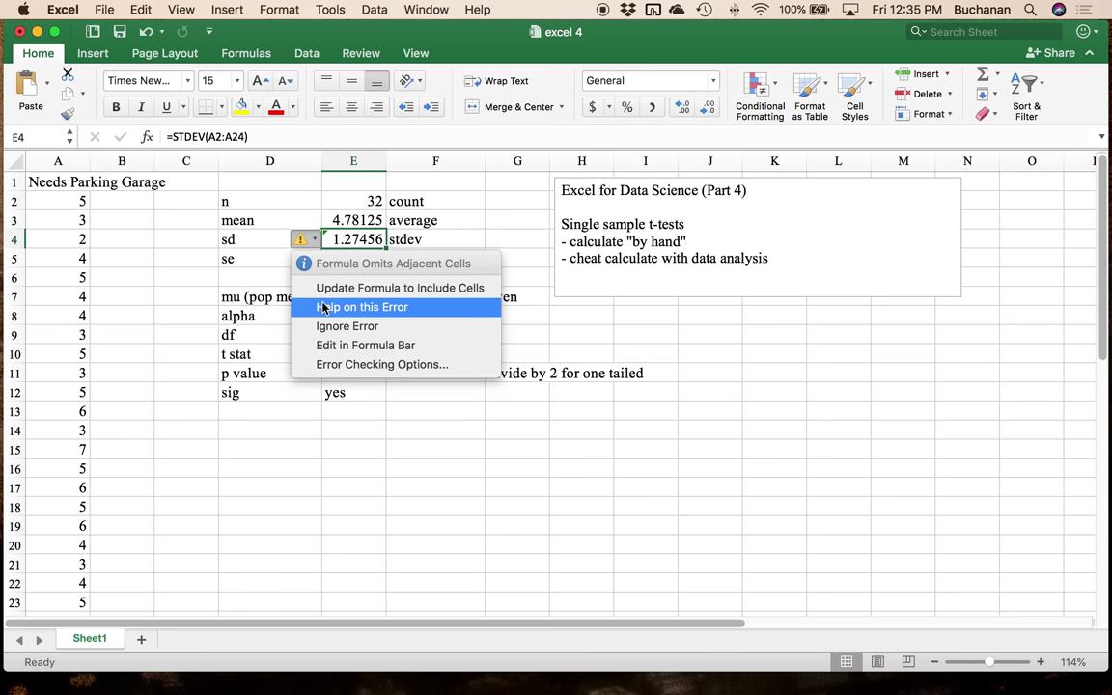
click(329, 290)
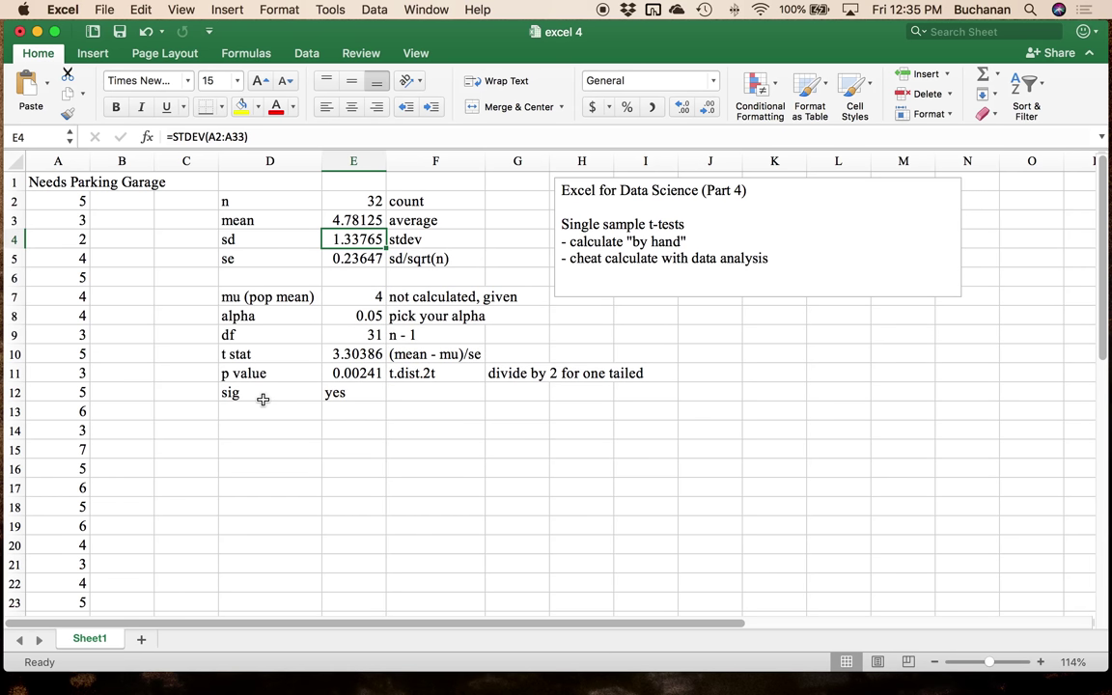
- Review the alpha, significance and p value entries, including the note on halving p for a one-tailed test
click(288, 311)
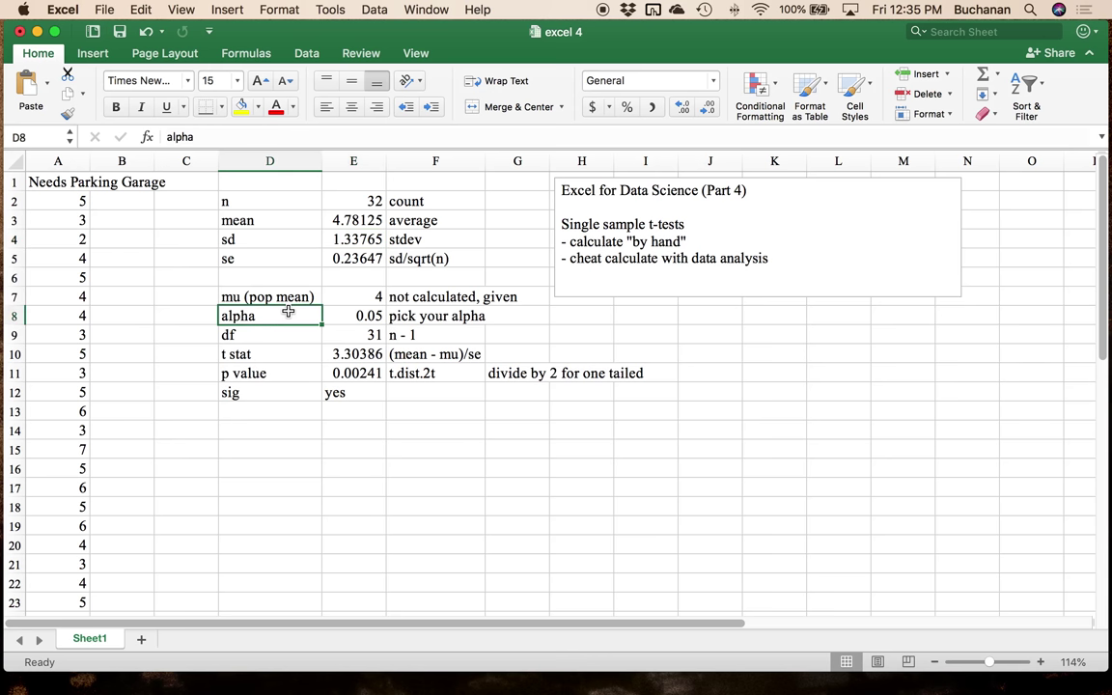
click(334, 394)
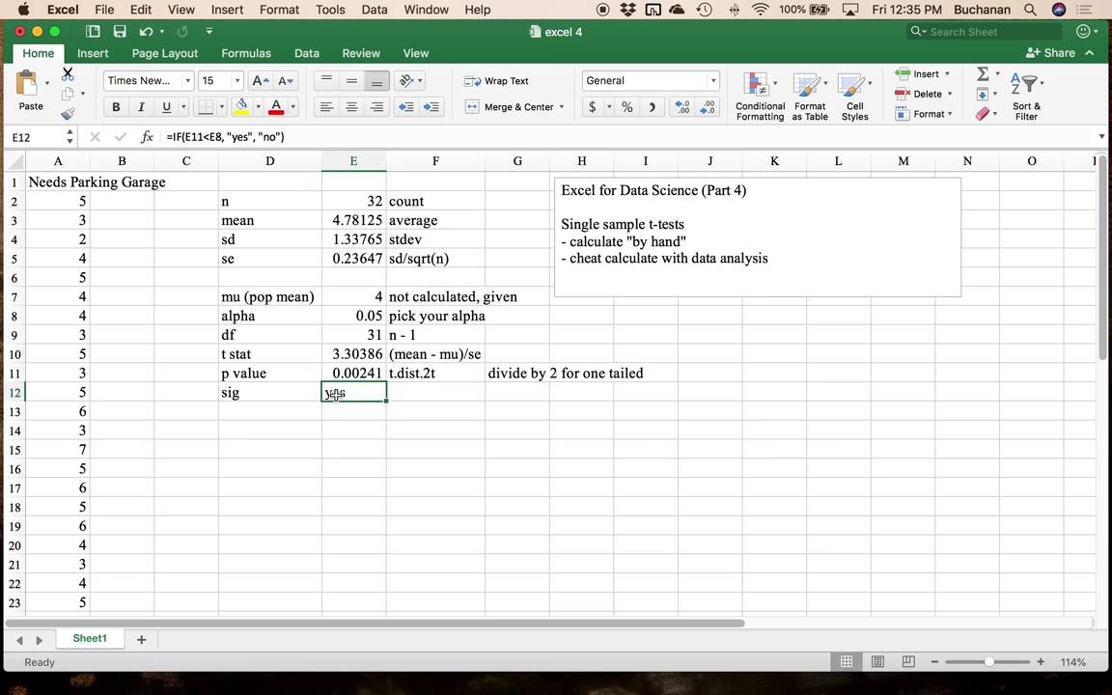
click(287, 375)
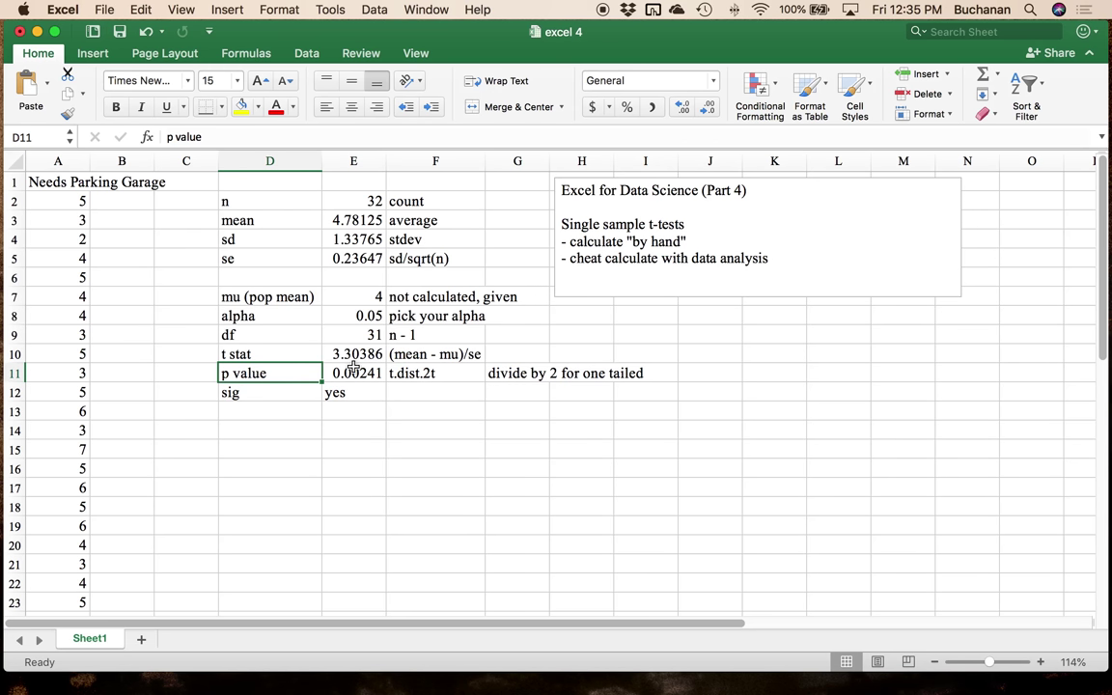
click(512, 376)
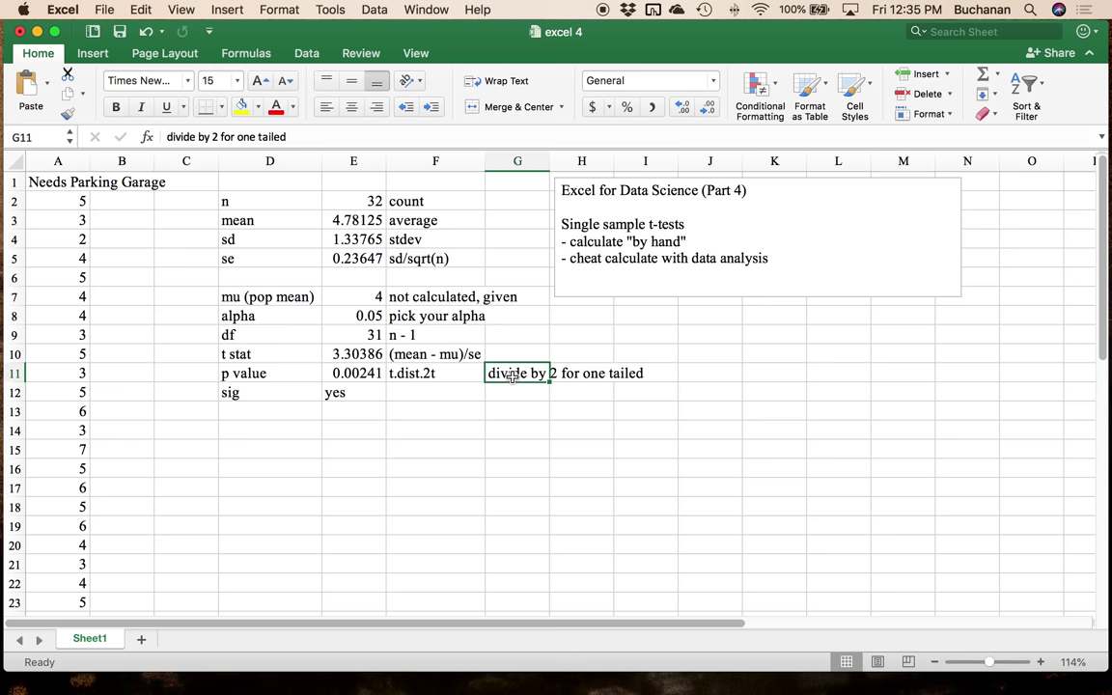
click(355, 375)
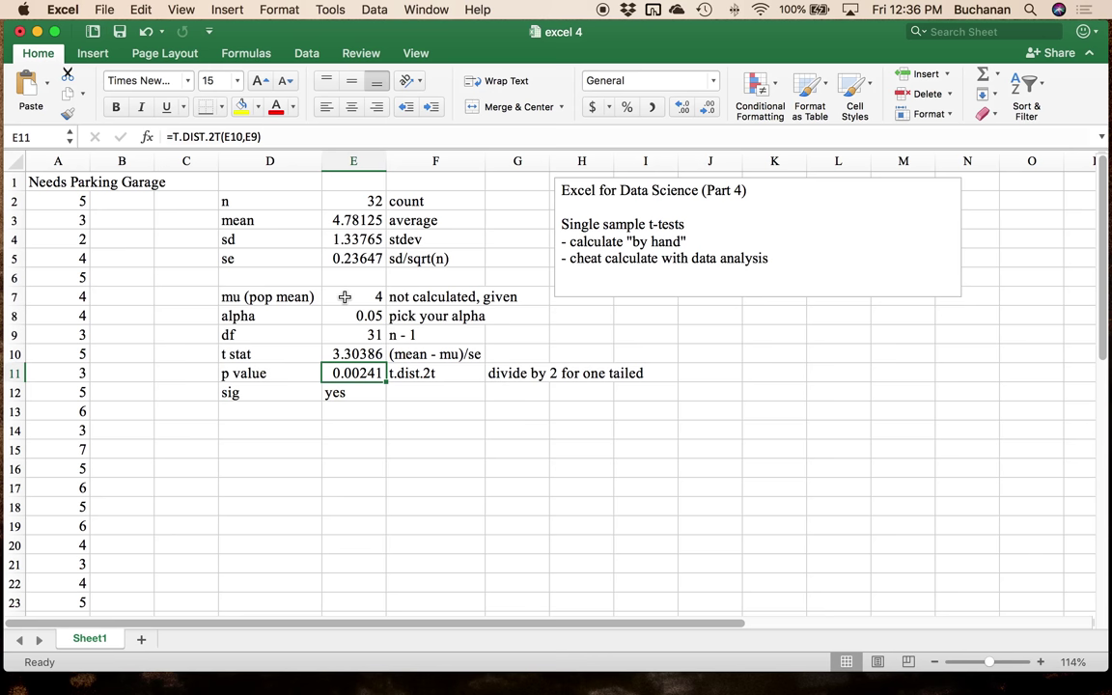
click(439, 399)
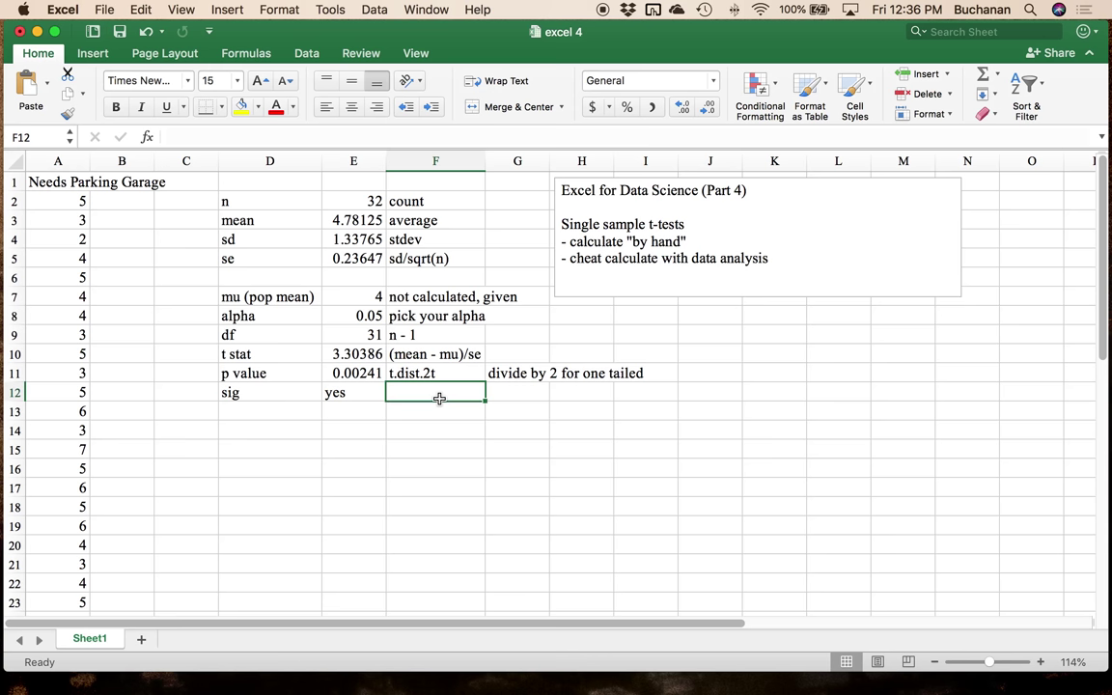
- Enter the header "Fake Variable" in B1, beside the parking garage ratings
click(109, 181)
text(Var)
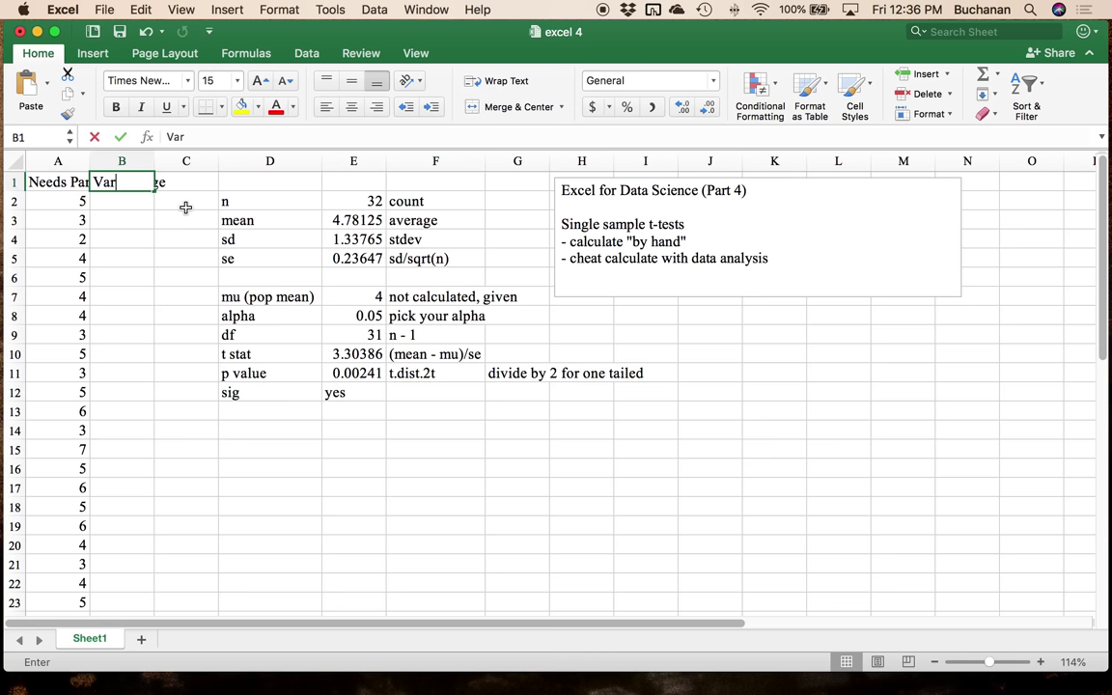
key(BackSpace)
key(BackSpace)
key(BackSpace)
text(Fake Variable)
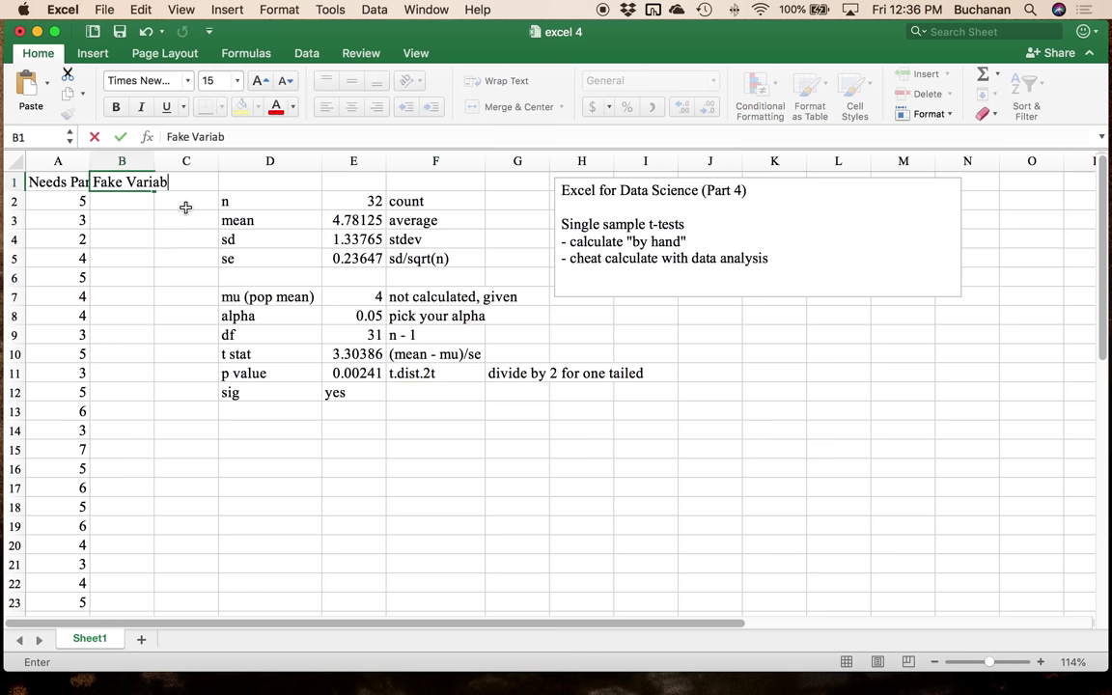
key(Return)
- Enter 0 in B2 and fill it down the Fake Variable column alongside every rating
text(0)
key(Return)
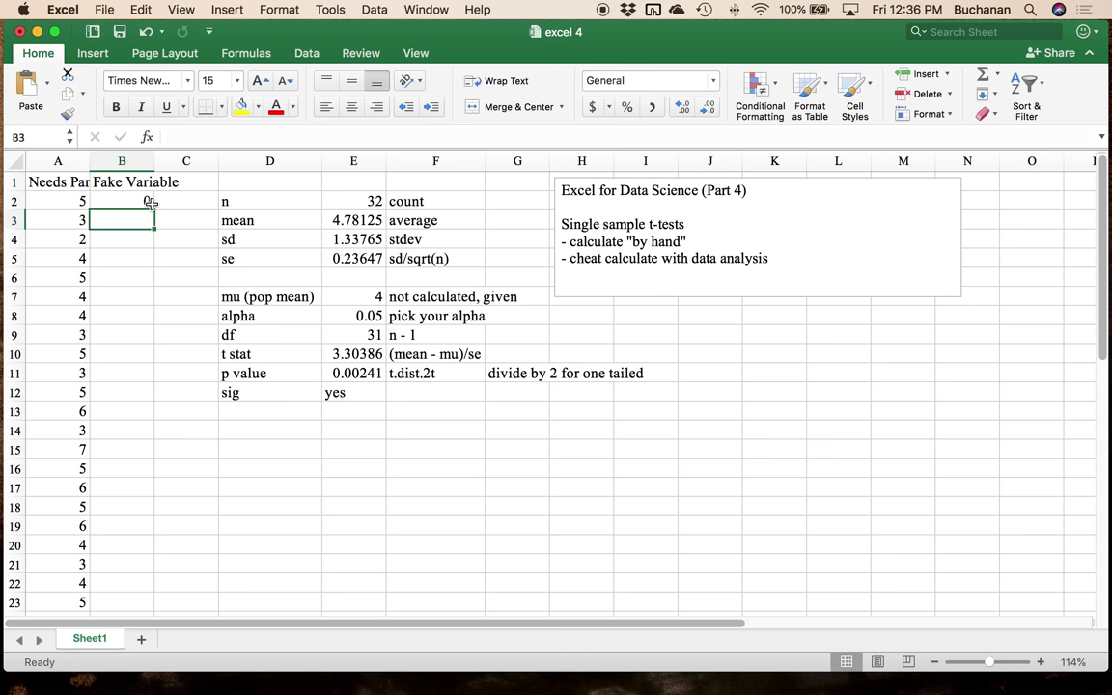
click(123, 202)
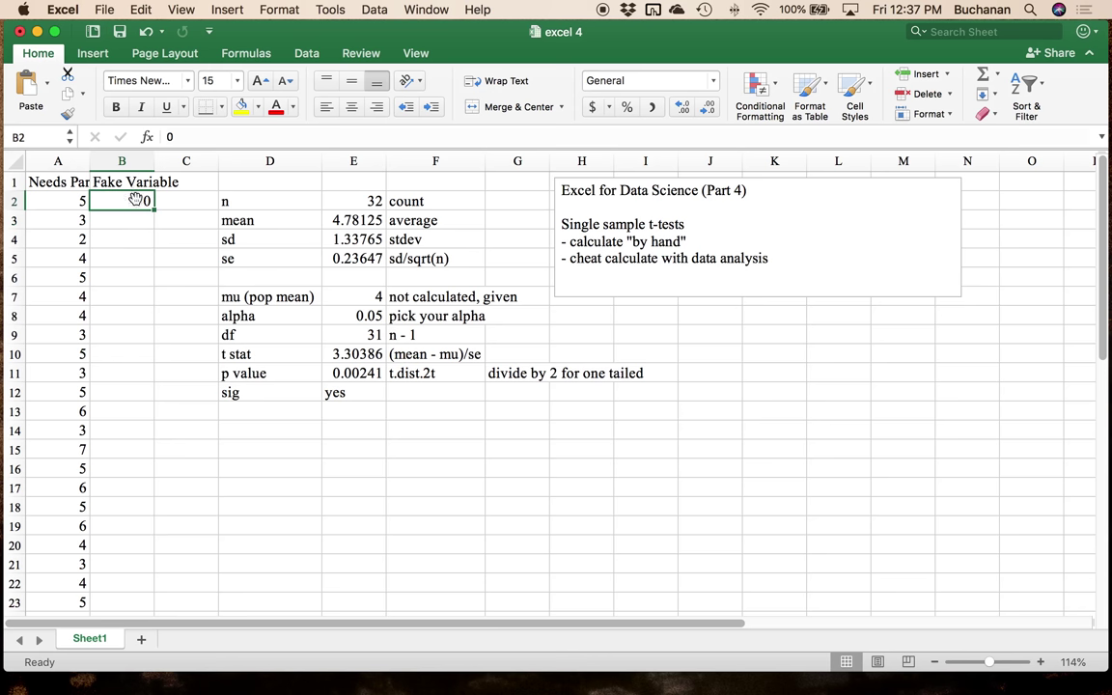
double_click(154, 208)
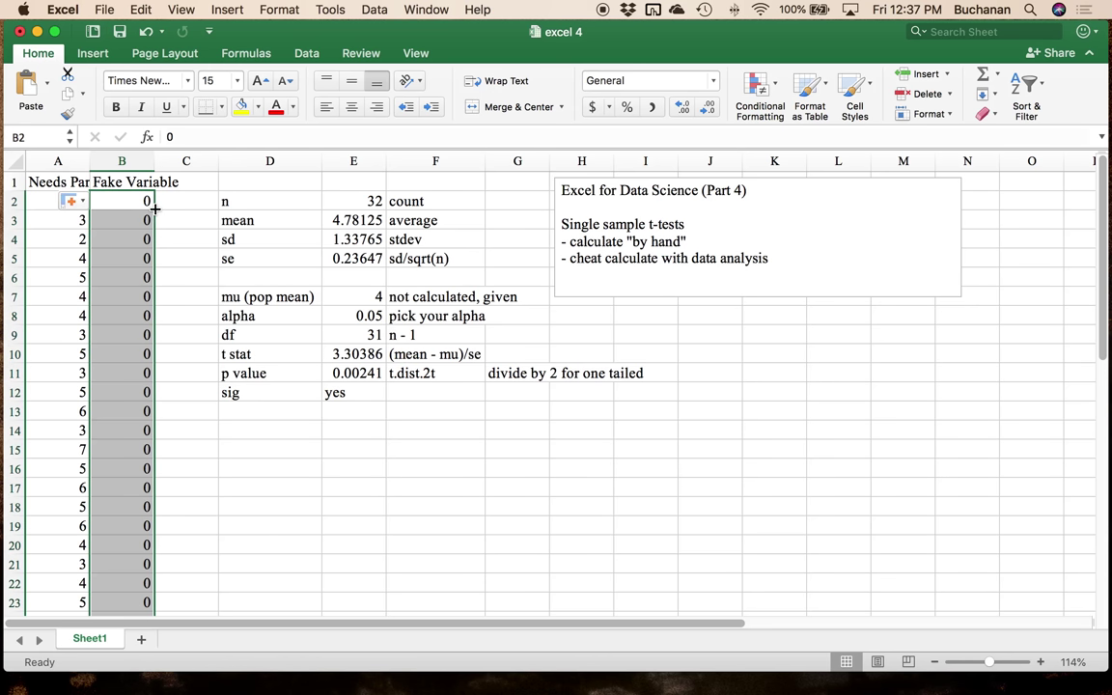
scroll(126, 303, down, 5)
scroll(127, 302, up, 5)
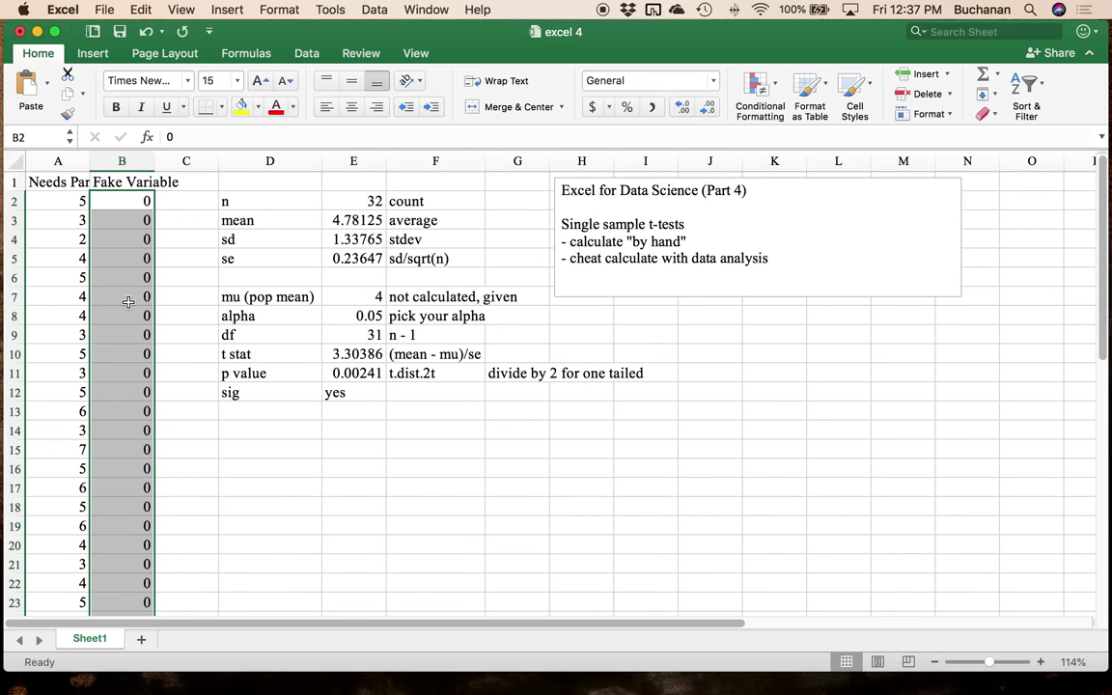
- Auto-fit the widths of columns A and B so both headers are shown in full
click(46, 184)
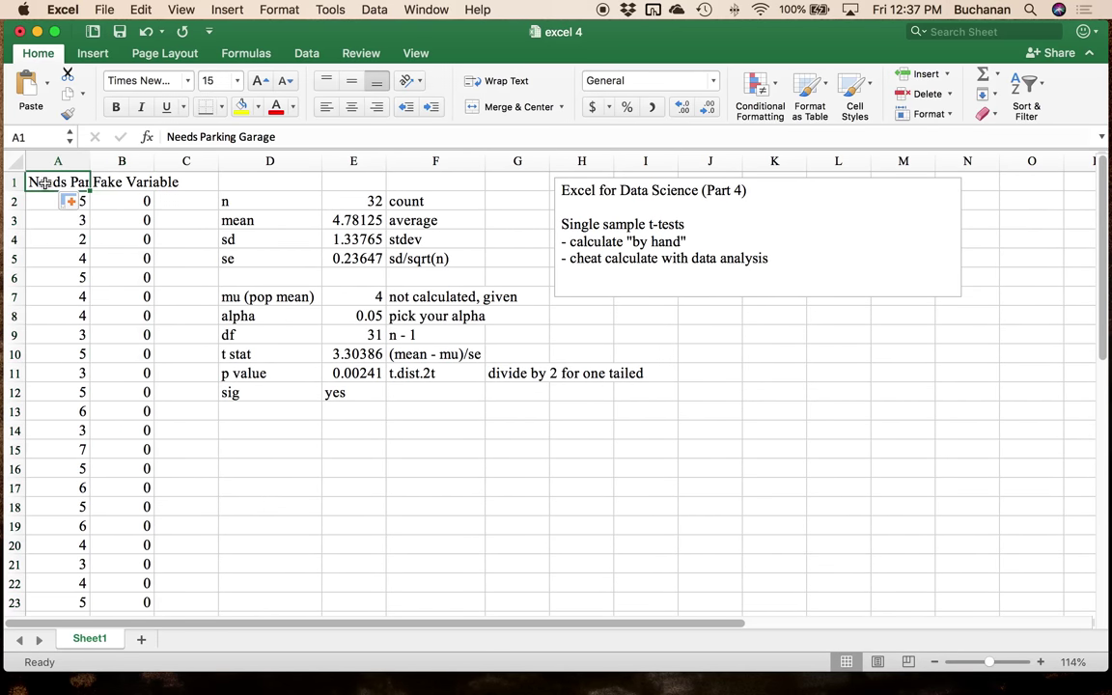
double_click(90, 160)
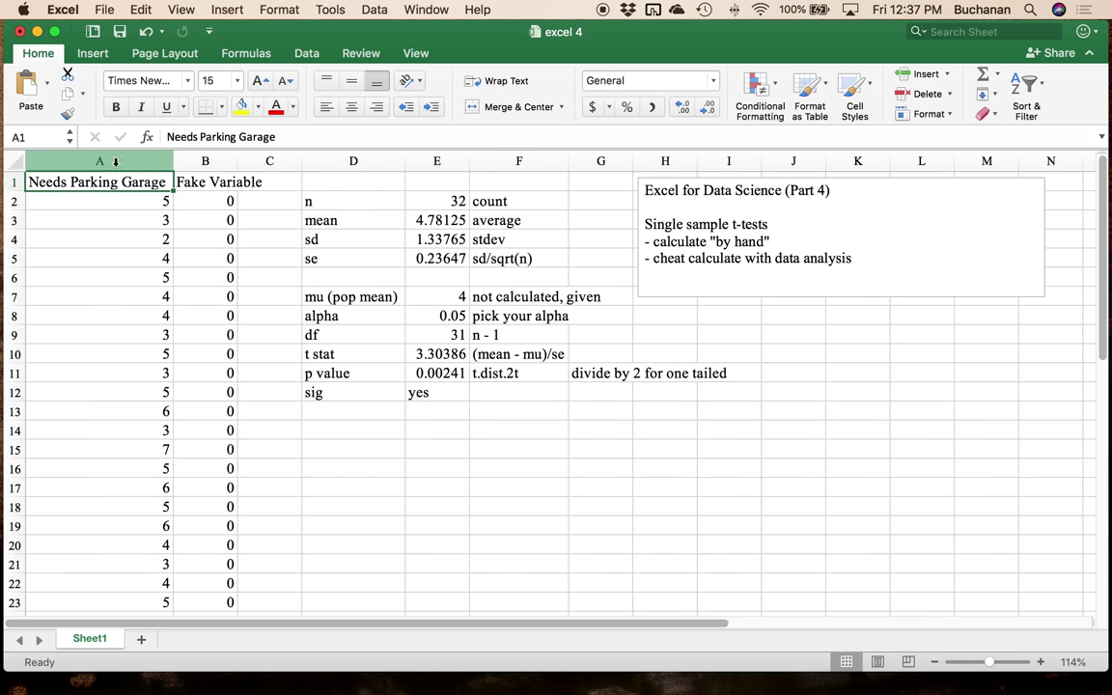
click(178, 177)
click(240, 160)
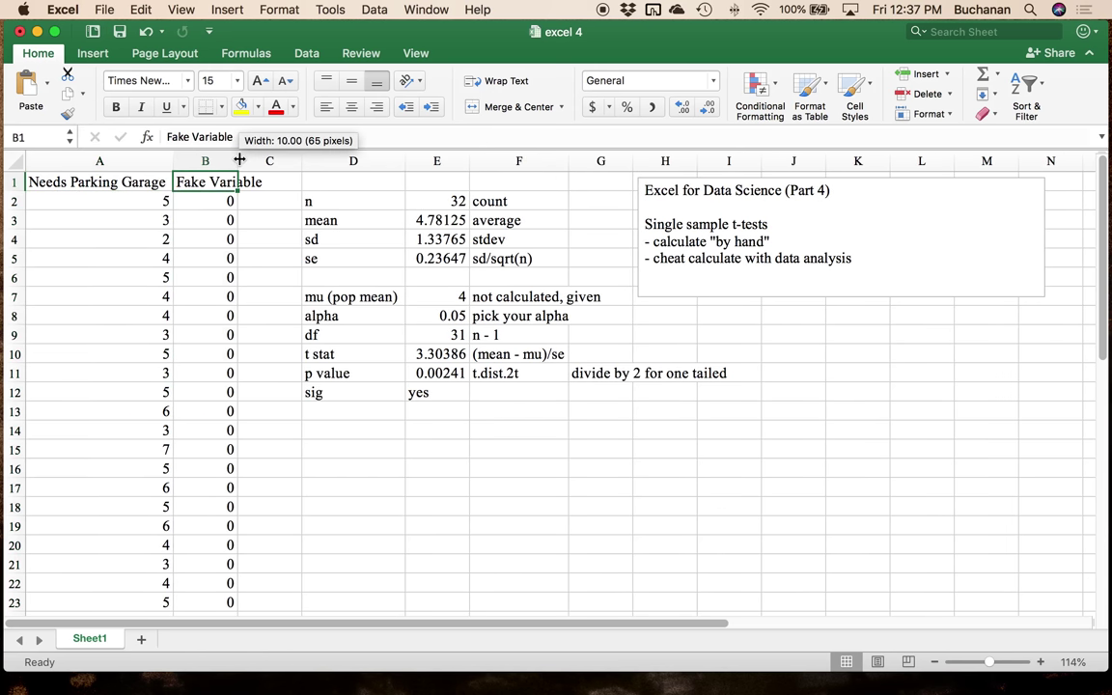
click(236, 168)
double_click(236, 168)
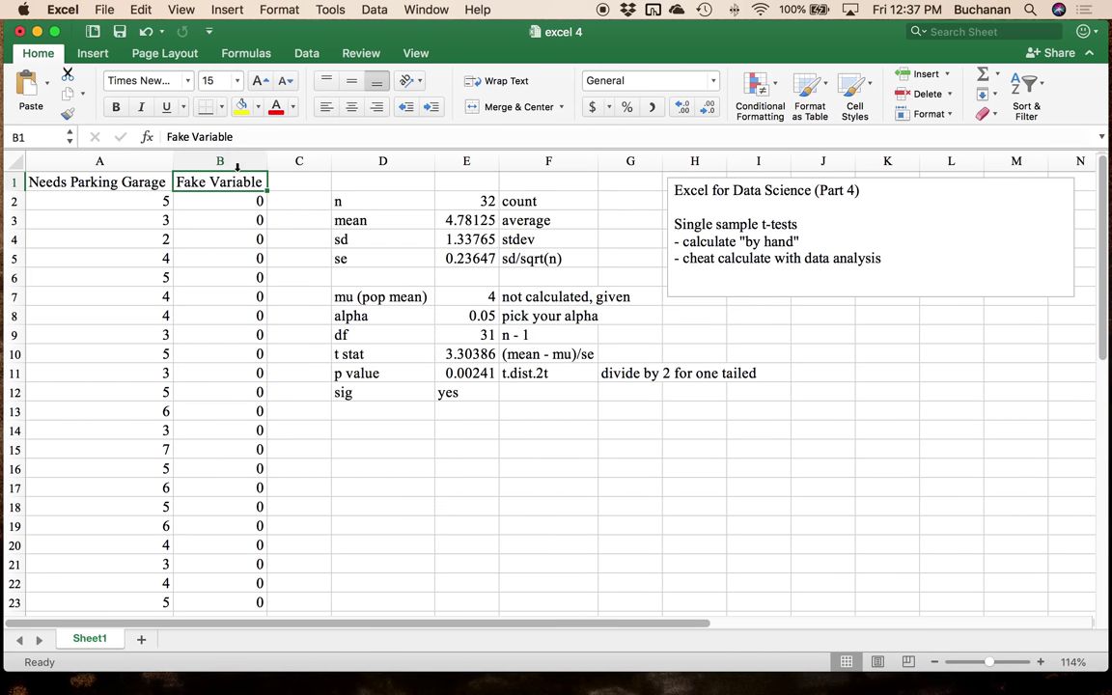
- Open the "t-Test: Paired Two Sample for Means" tool from the Data Analysis tools
click(305, 53)
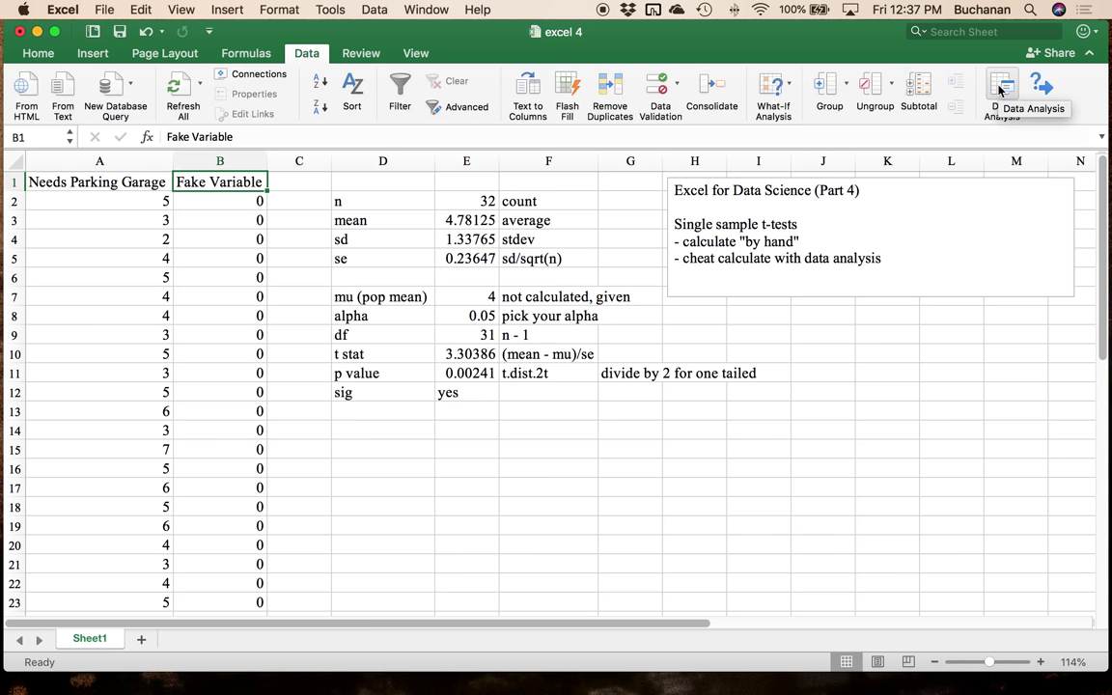
click(1000, 89)
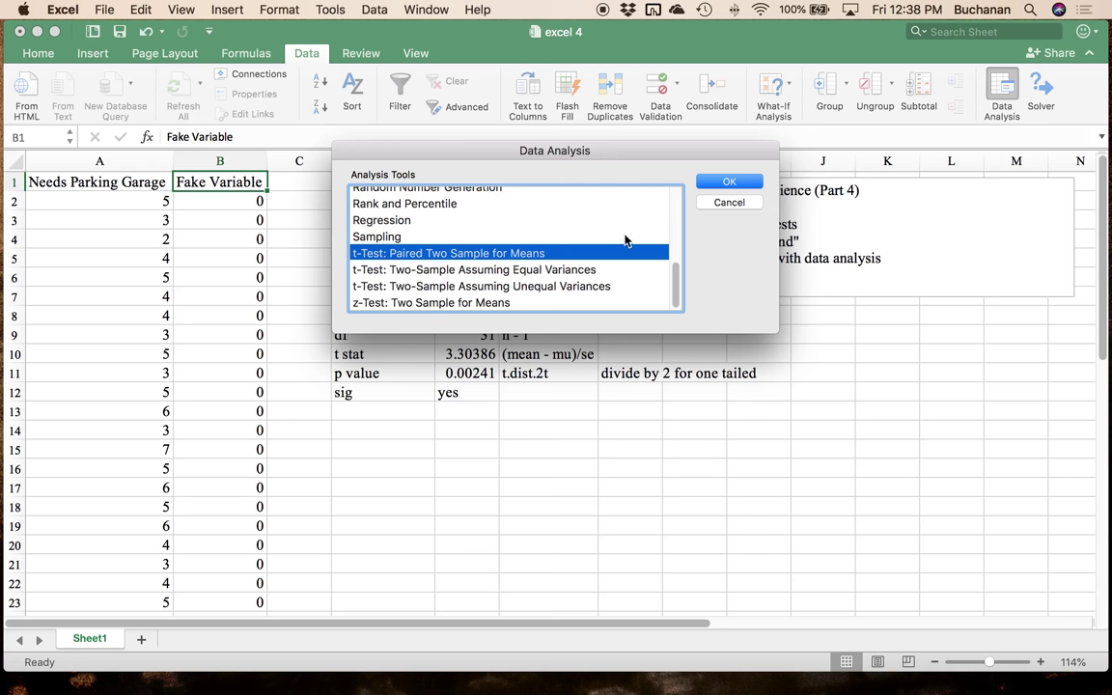
scroll(624, 245, up, 5)
scroll(625, 243, down, 5)
click(739, 184)
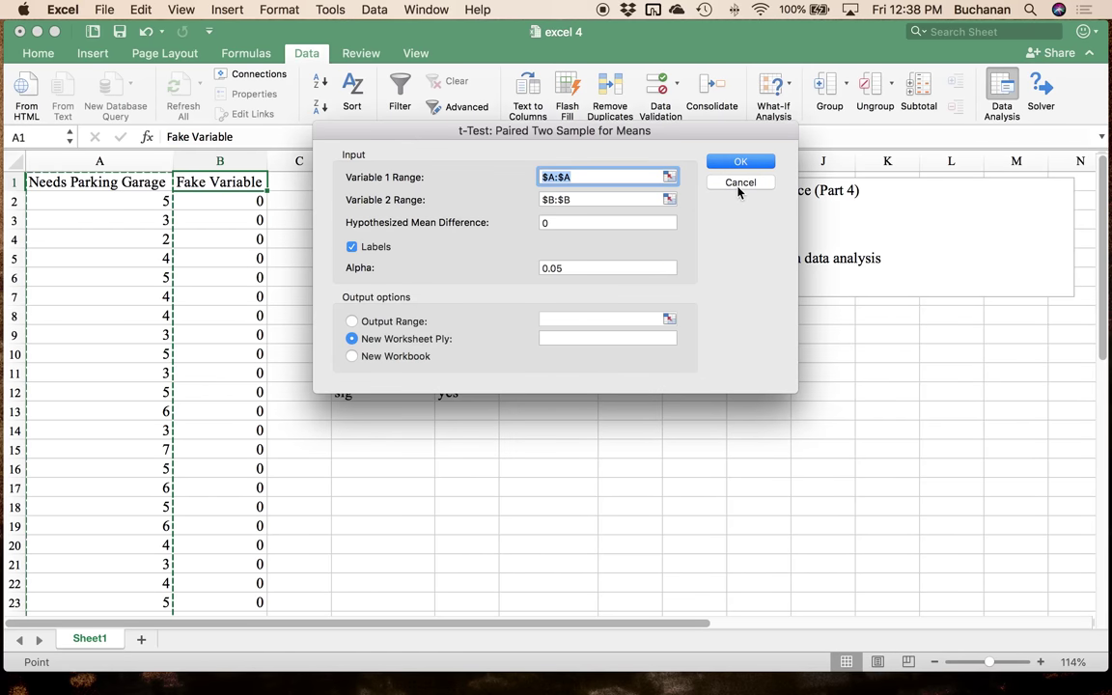
- Set the Variable 1 range to column A, the Variable 2 range to column B, and the hypothesized mean difference to 4
click(120, 160)
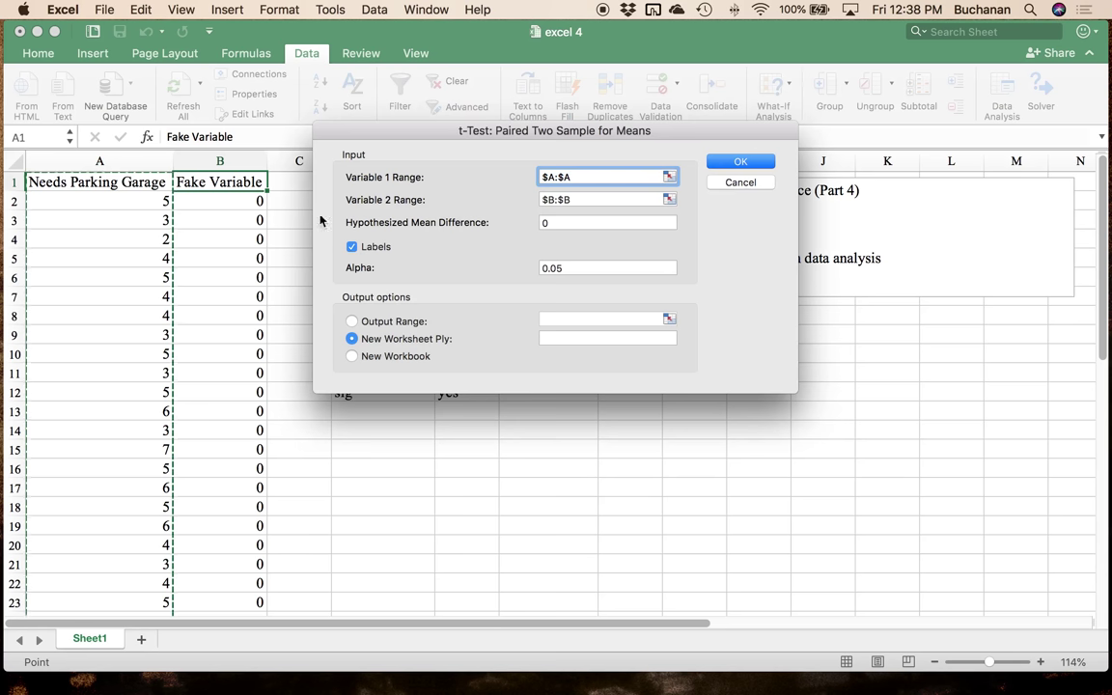
click(135, 160)
click(598, 204)
double_click(595, 199)
key(BackSpace)
click(208, 158)
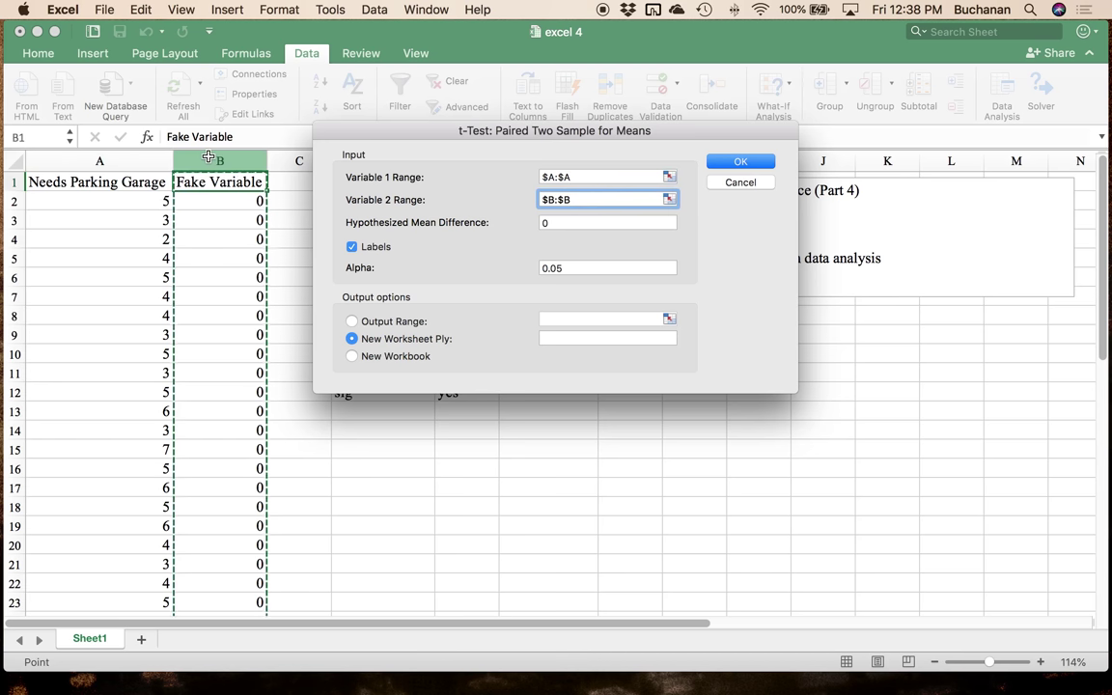
click(559, 224)
text(4)
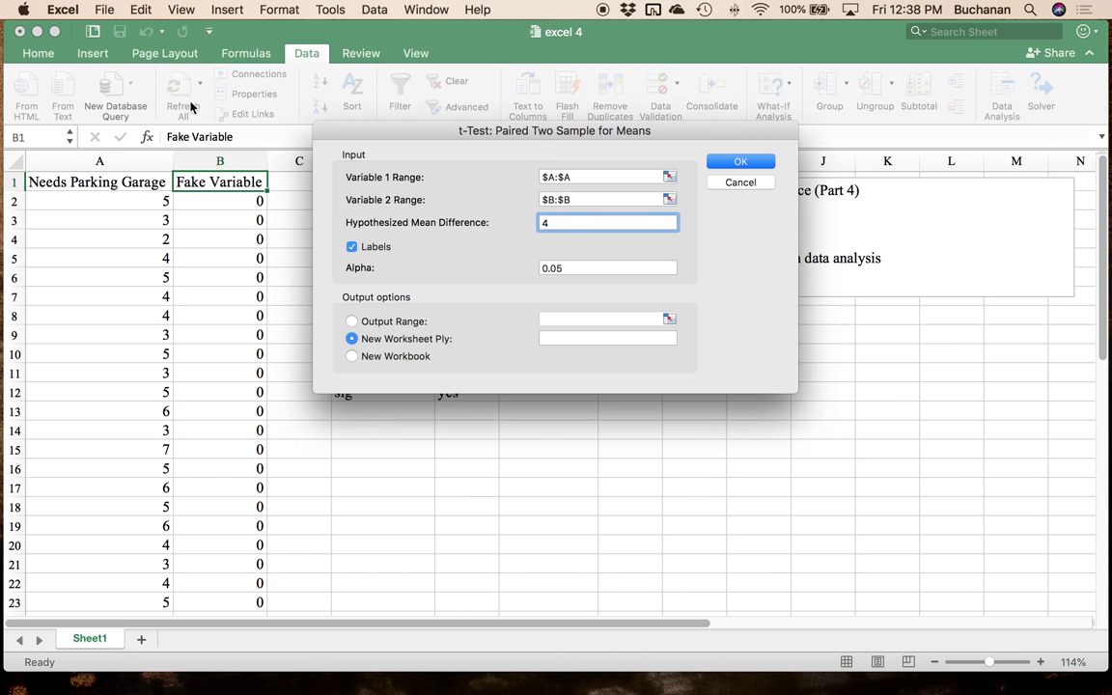
- Set alpha to 0.01 and run the paired t-test with labels, sending the output to a new worksheet
click(586, 267)
key(BackSpace)
key(BackSpace)
key(BackSpace)
text(.01)
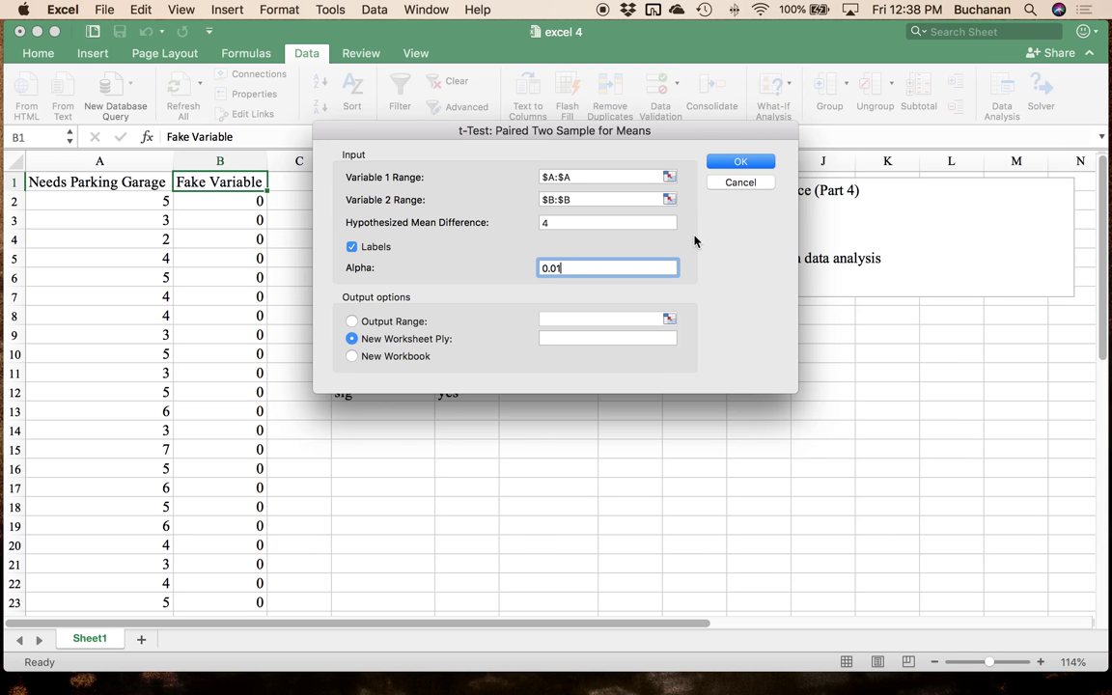
click(740, 162)
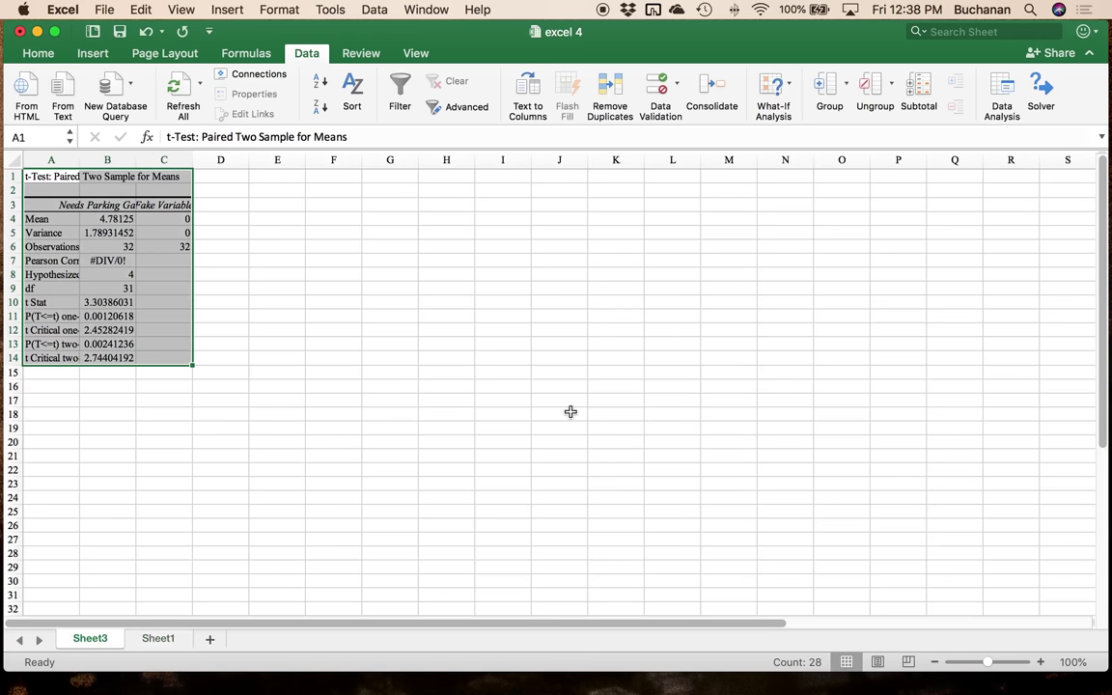
- Auto-fit columns A, B and C of the t-test output so all labels and headers are readable
mouse_move(988, 662)
mouse_down()
mouse_move(1013, 666)
mouse_move(998, 661)
mouse_up()
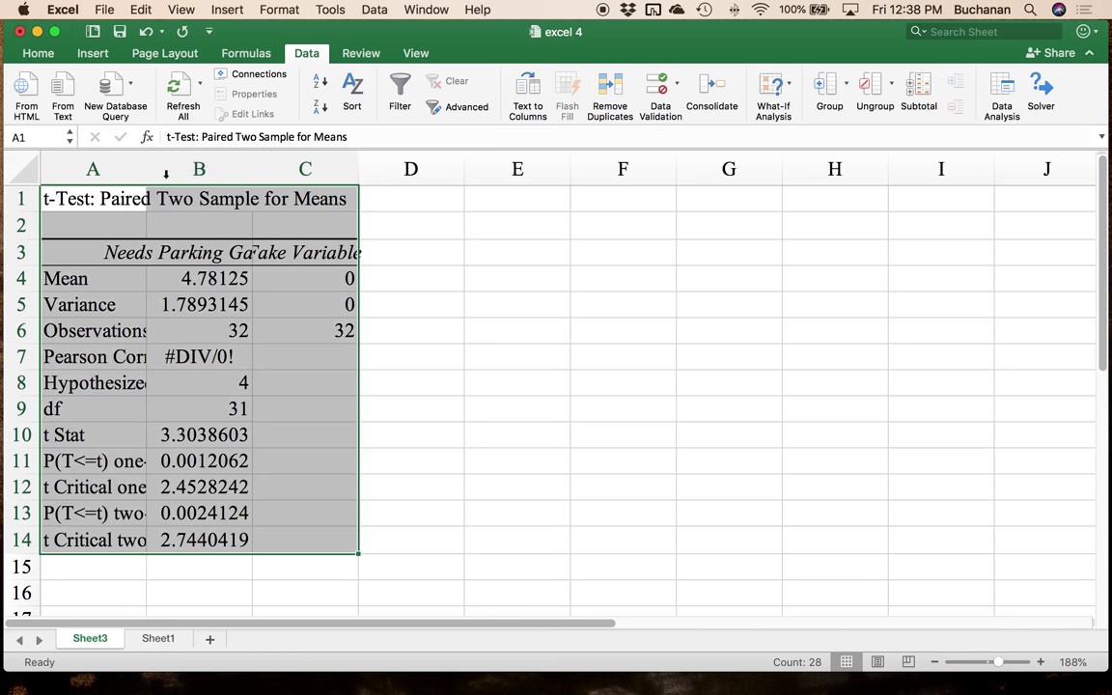
double_click(251, 161)
click(449, 159)
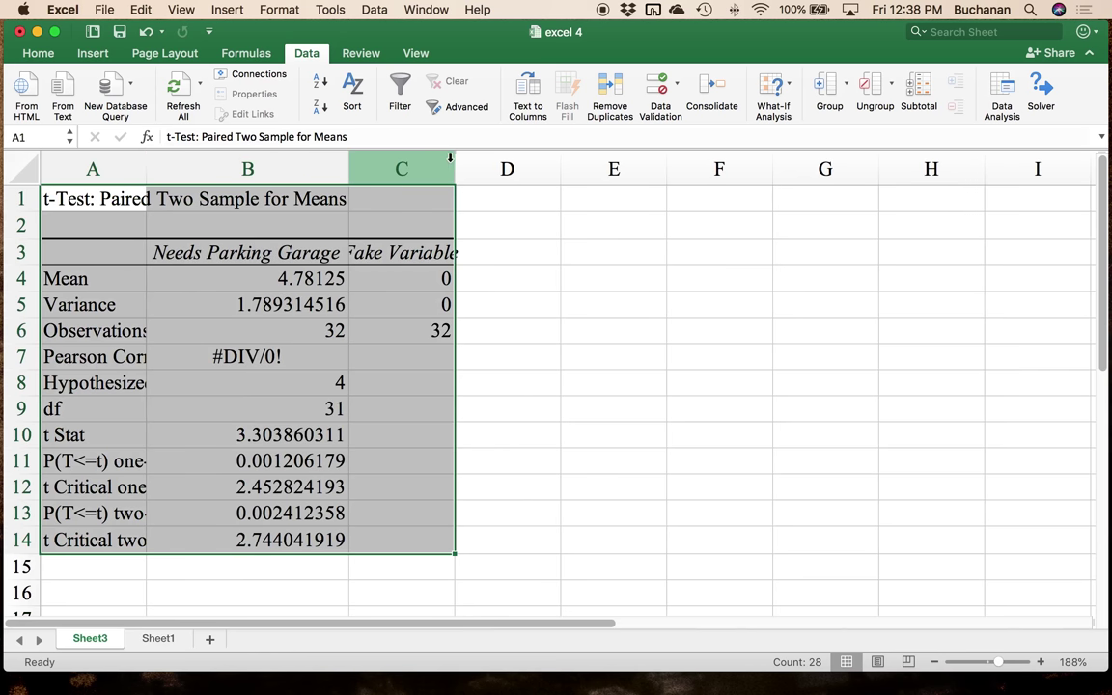
double_click(454, 160)
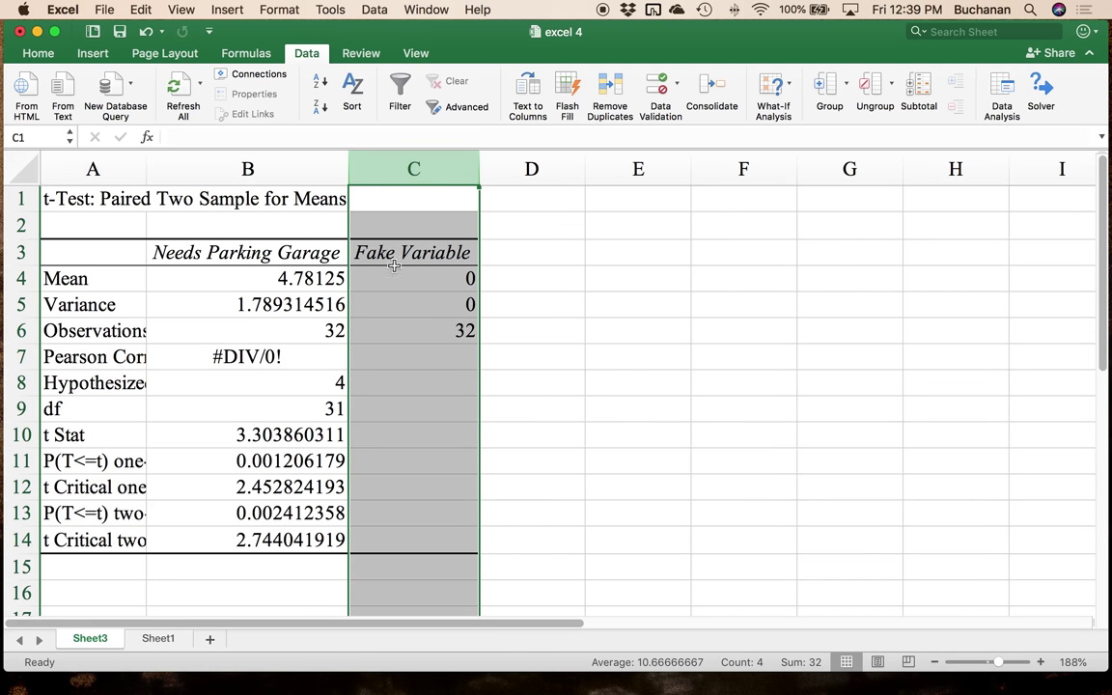
drag(118, 270, 421, 312)
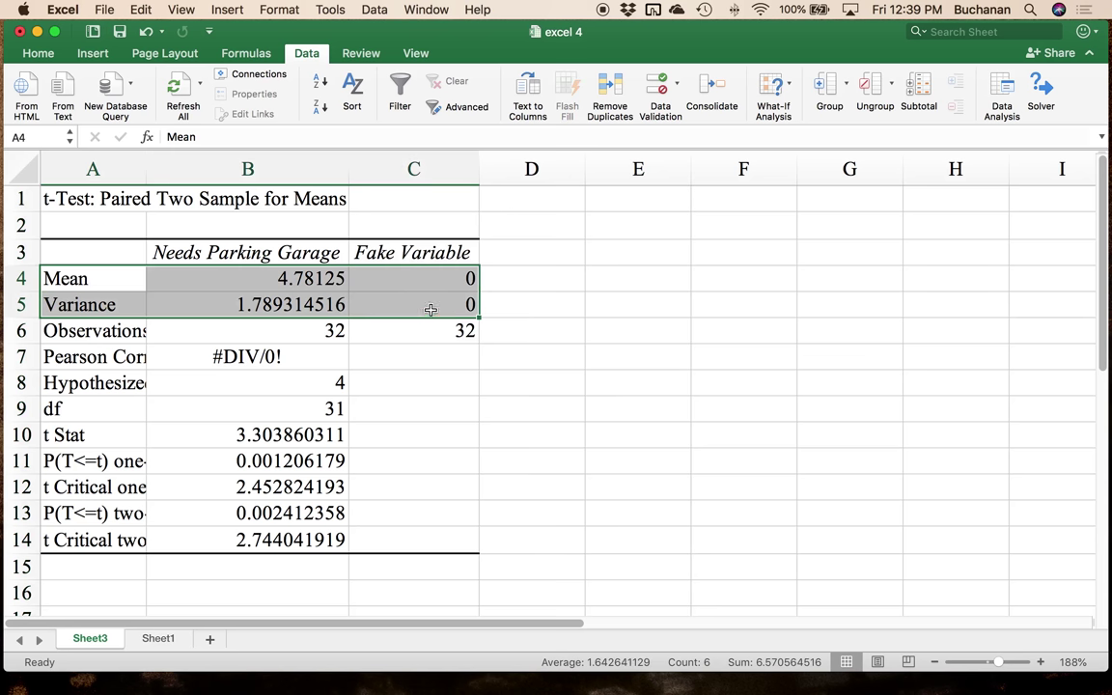
double_click(147, 171)
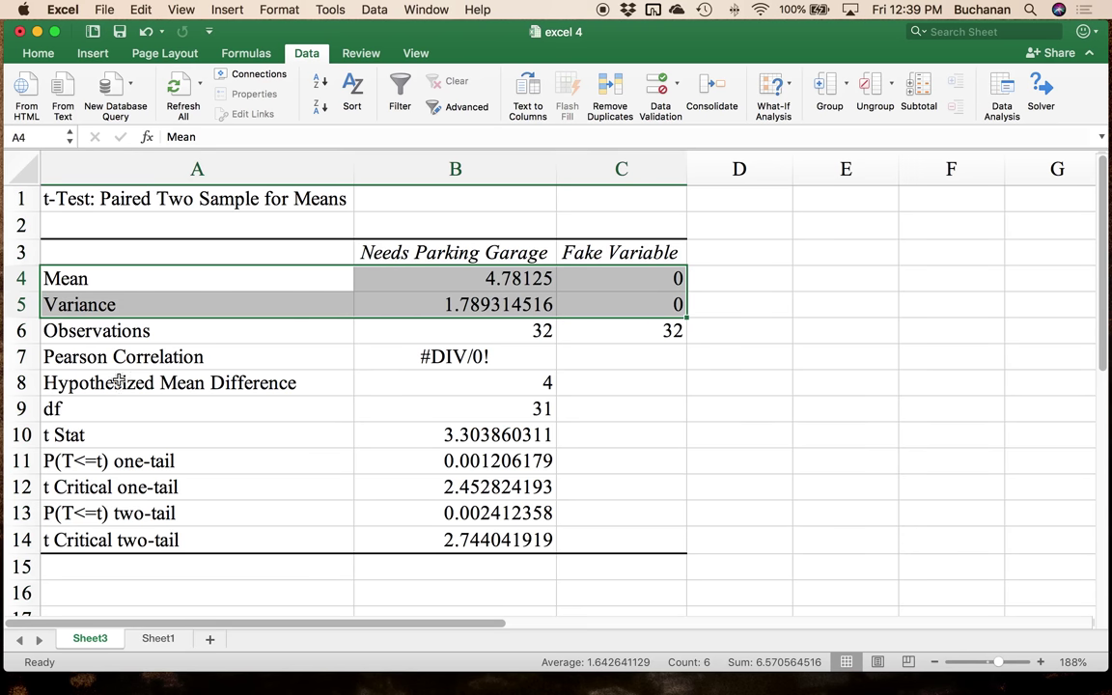
- Examine the t-test output from the hypothesized mean difference through the critical values, plus the ratings' mean and variance
drag(179, 382, 501, 541)
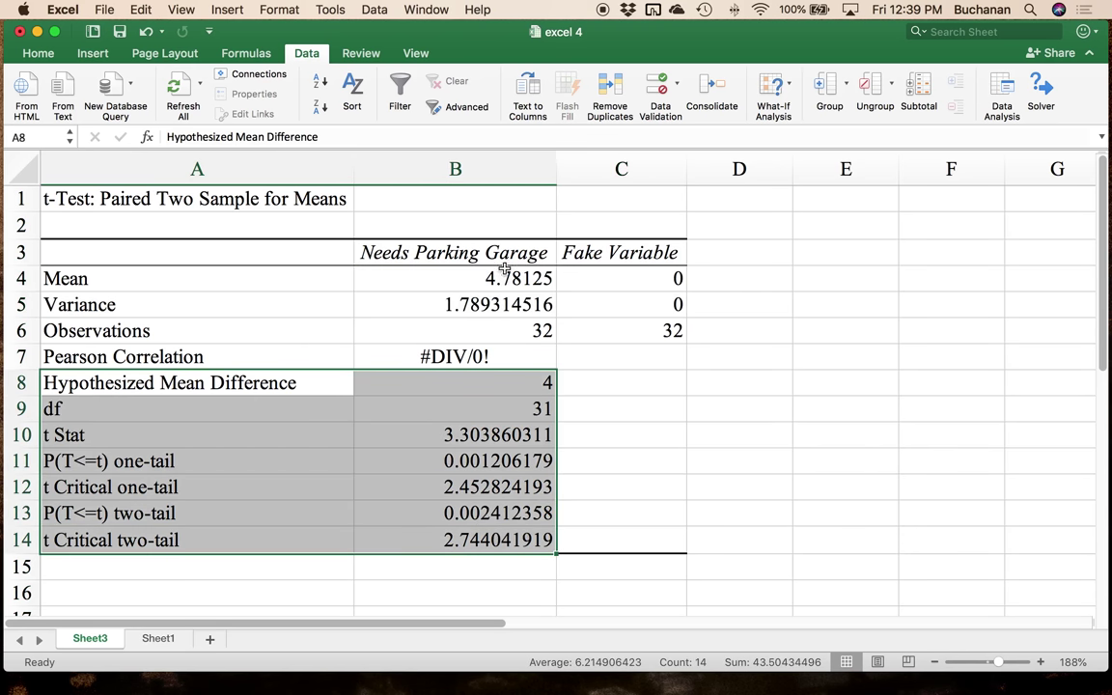
click(442, 279)
click(480, 304)
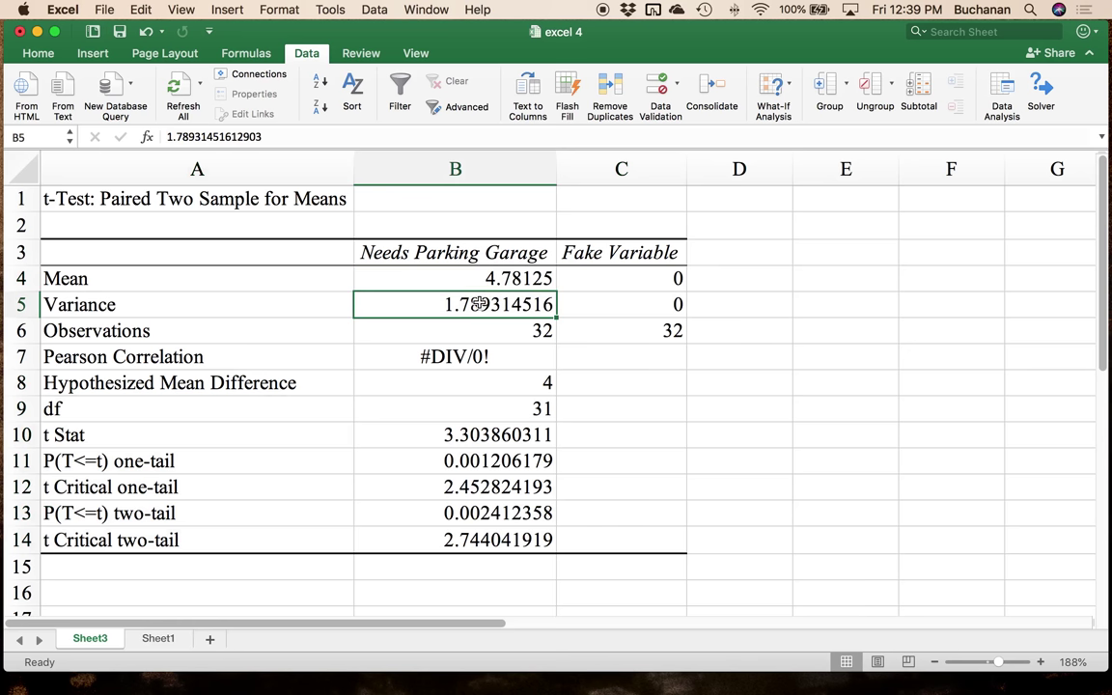
- Compare the variance, mean and observation count in the t-test output with the hand-calculated sd, mean and n on Sheet1
click(125, 302)
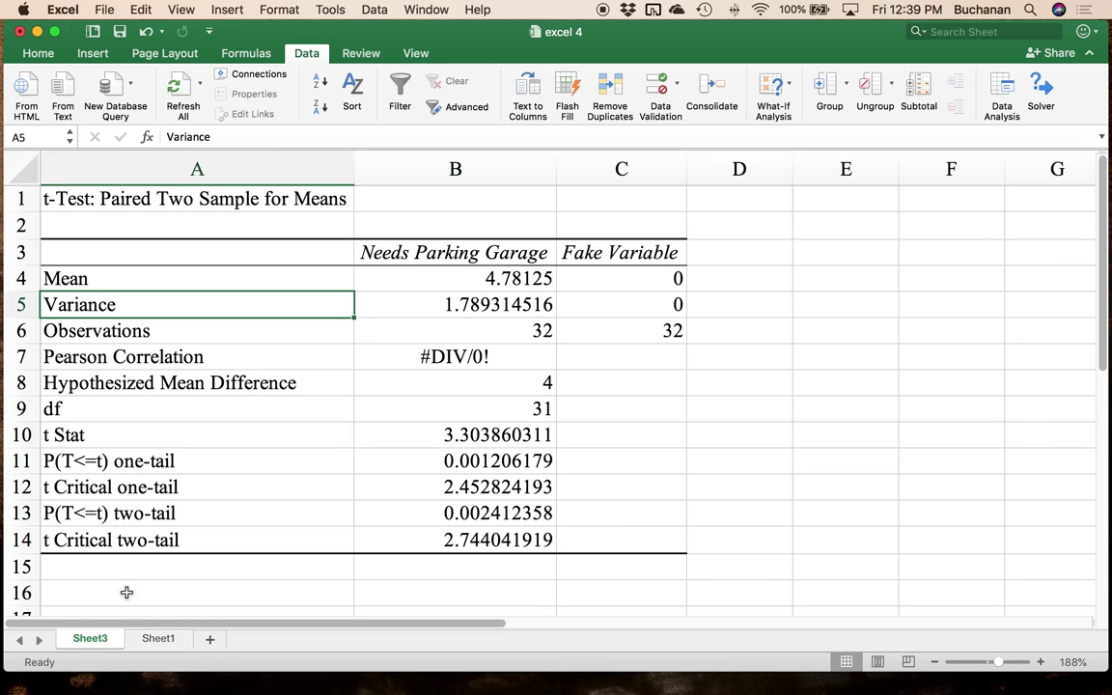
click(162, 639)
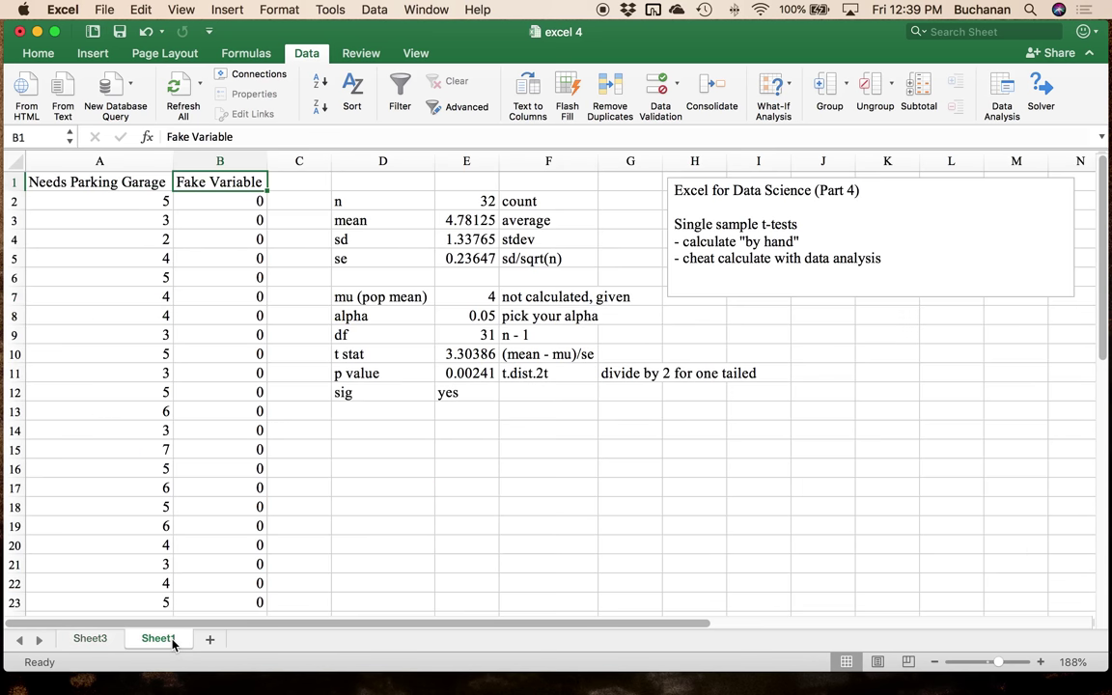
click(467, 242)
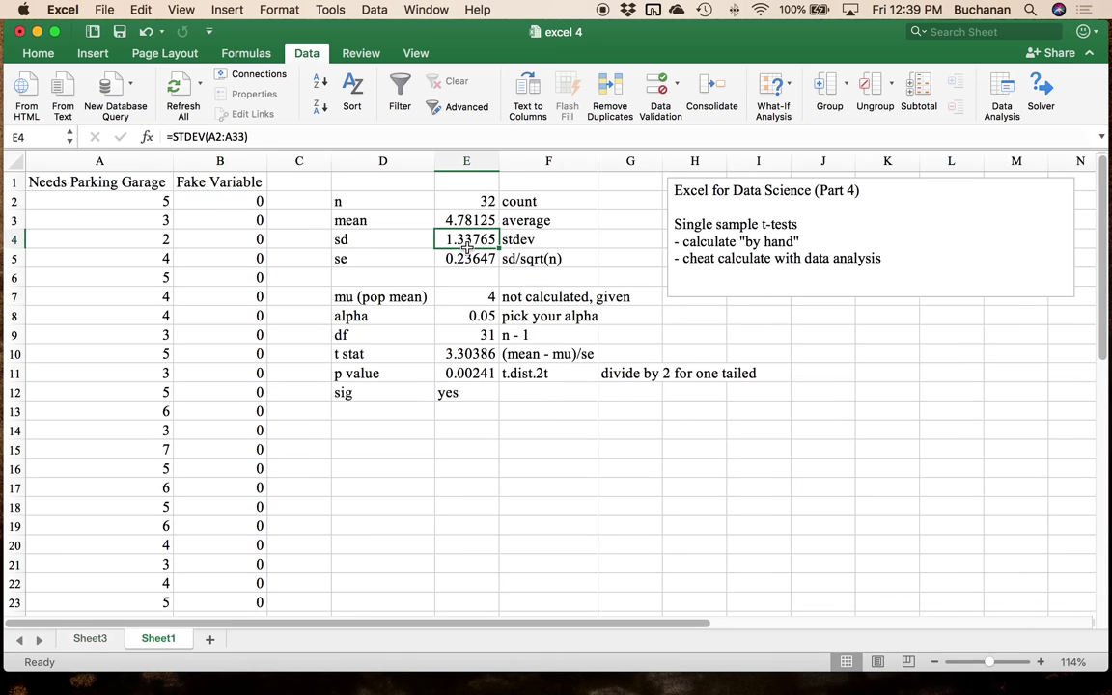
key(Up)
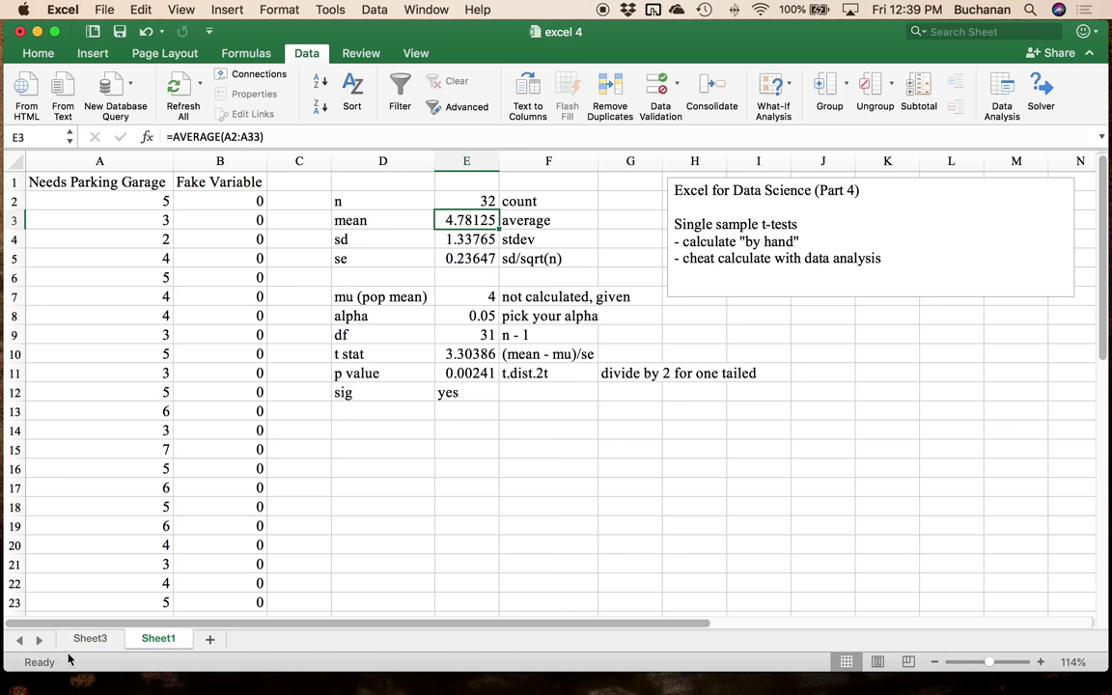
click(85, 639)
click(444, 335)
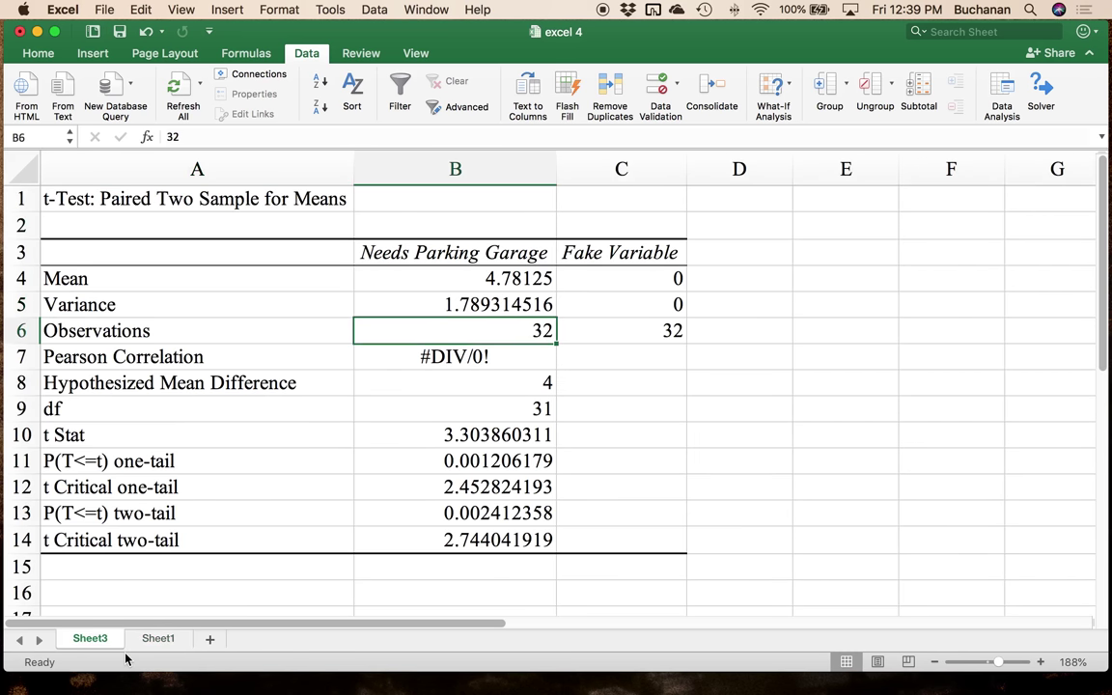
click(155, 639)
click(487, 201)
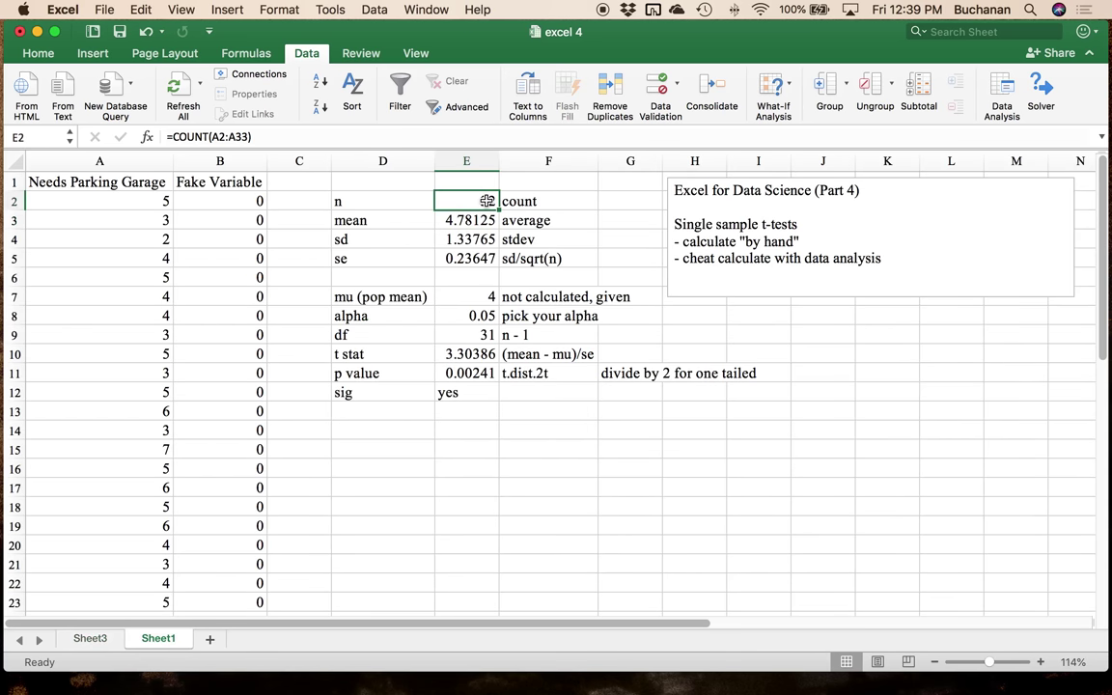
- Compare the df and t Stat in the Sheet3 output with the hand-calculated t stat on Sheet1
click(90, 638)
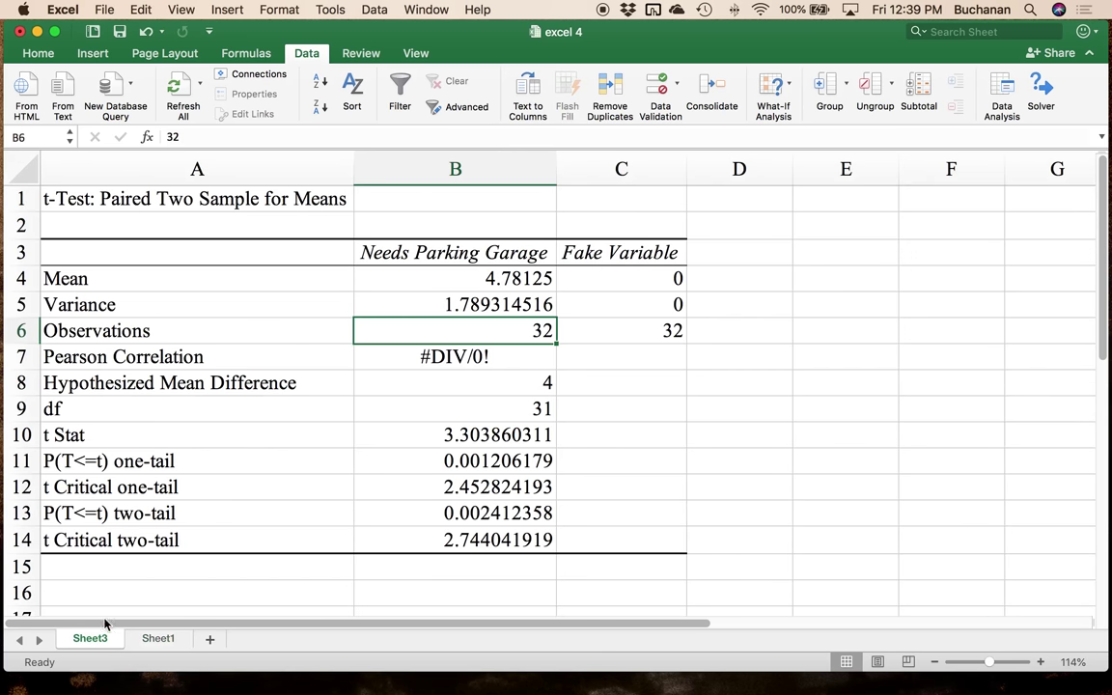
drag(169, 410, 511, 434)
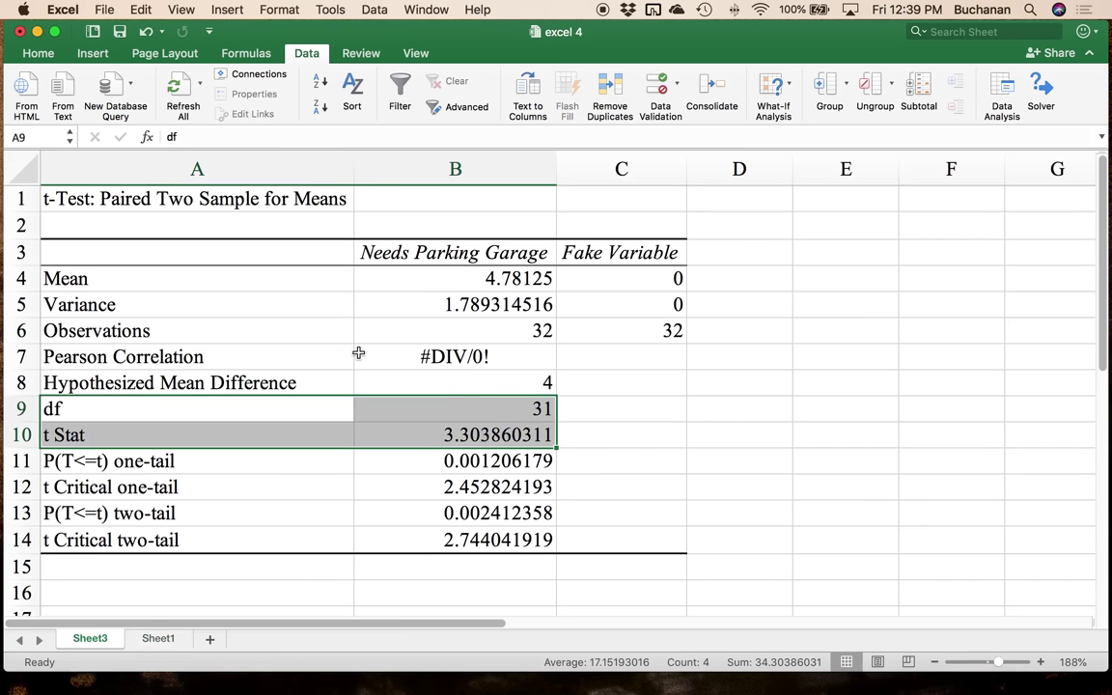
click(161, 638)
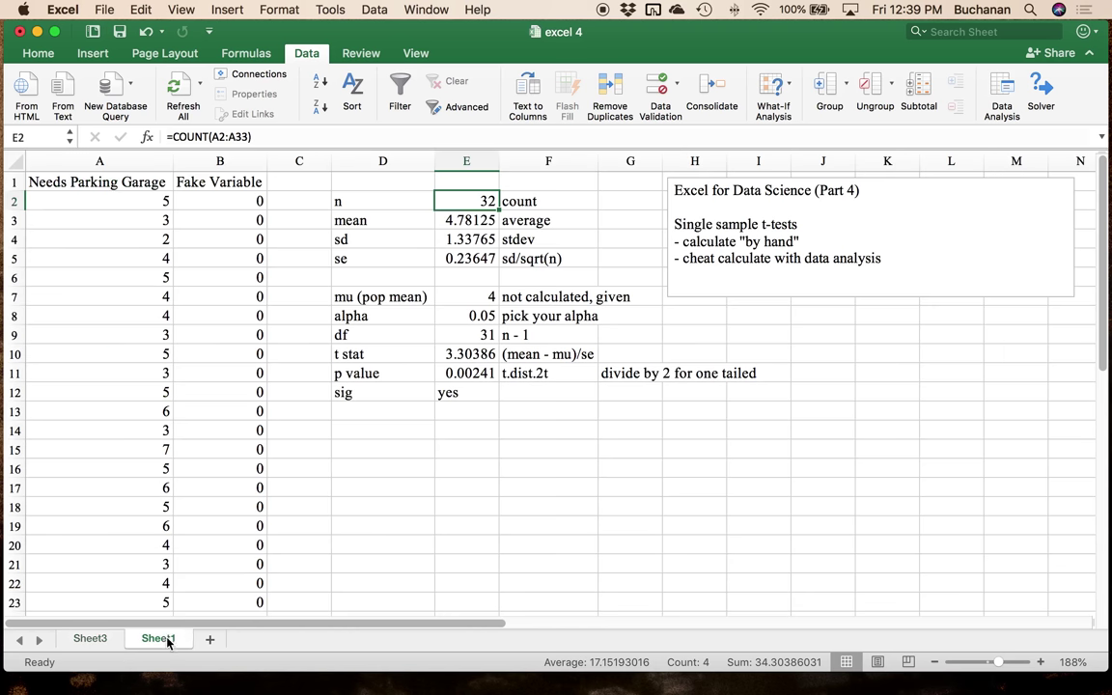
click(446, 353)
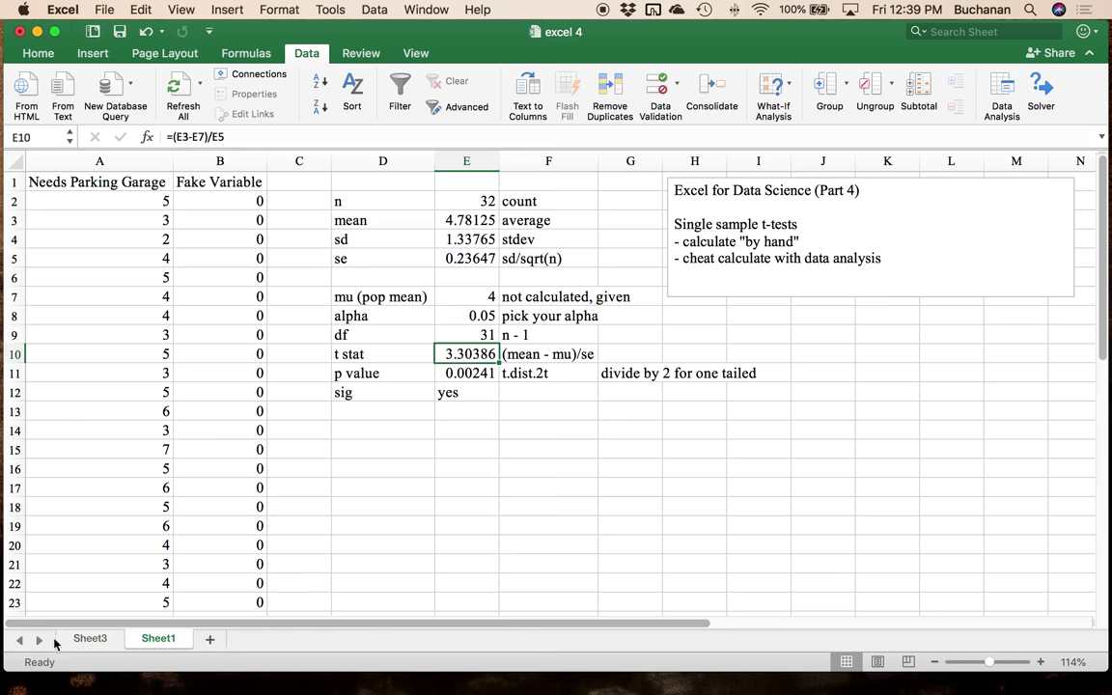
- Compare the one-tail and two-tail p-values in the Sheet3 output with the T.DIST.2T p value on Sheet1
click(86, 638)
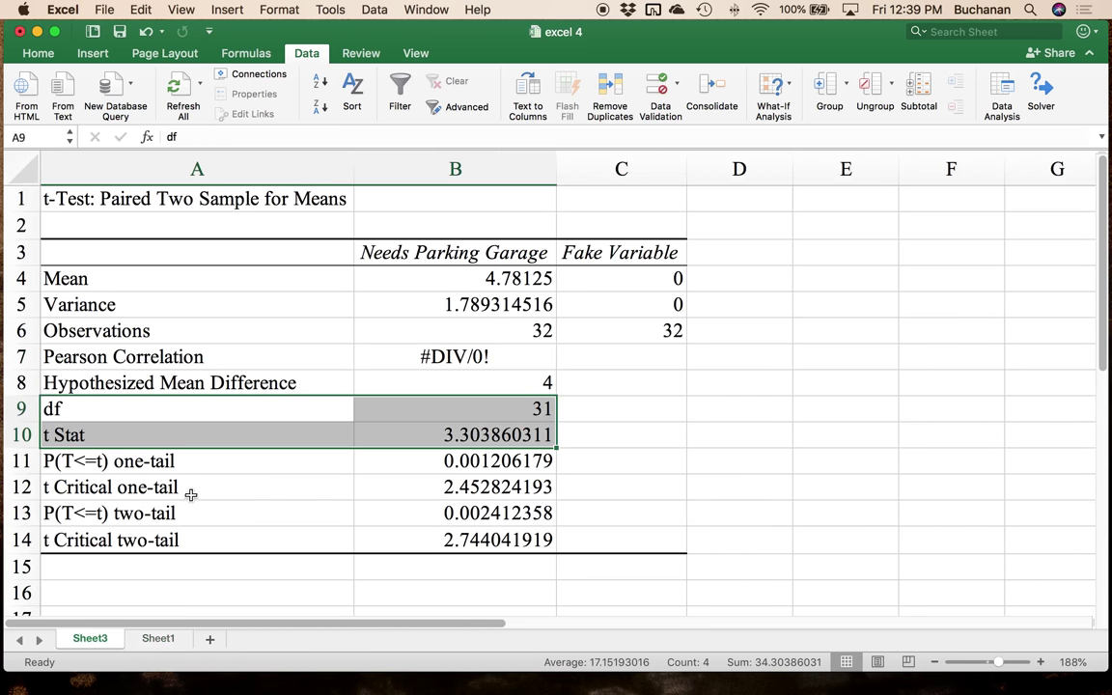
click(475, 461)
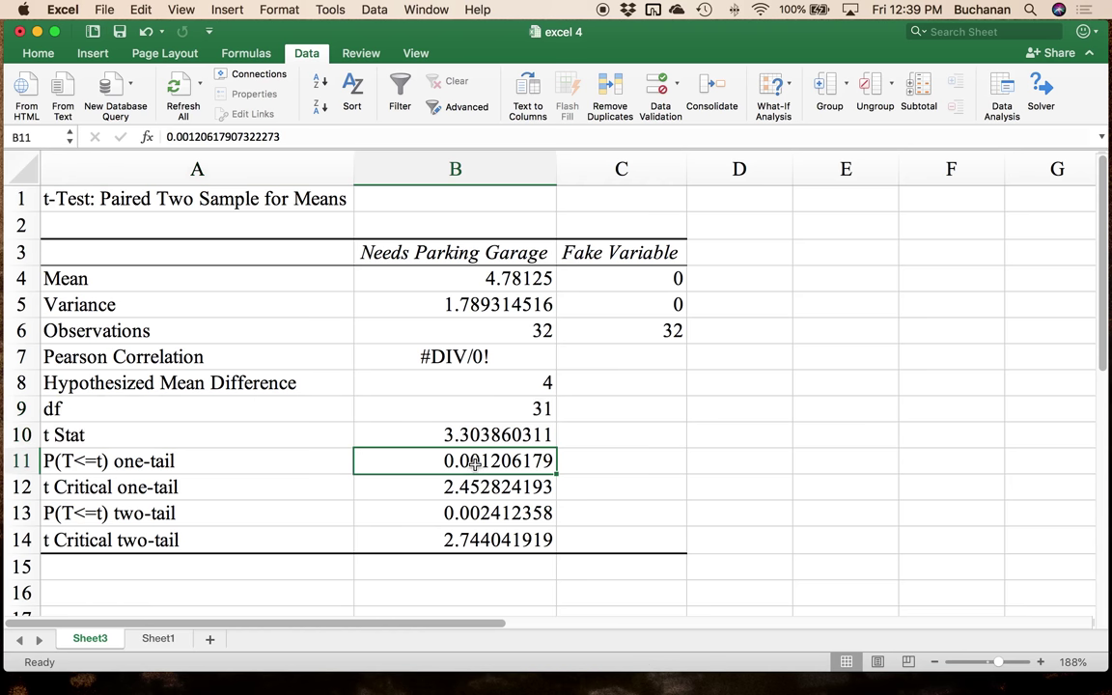
click(470, 516)
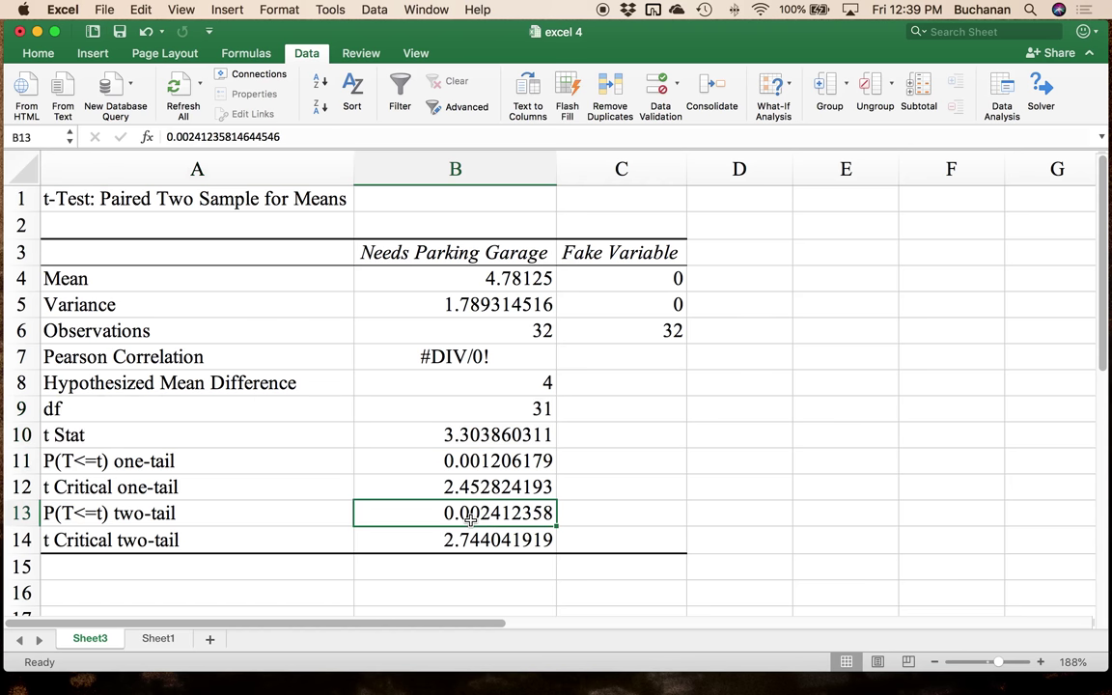
click(166, 641)
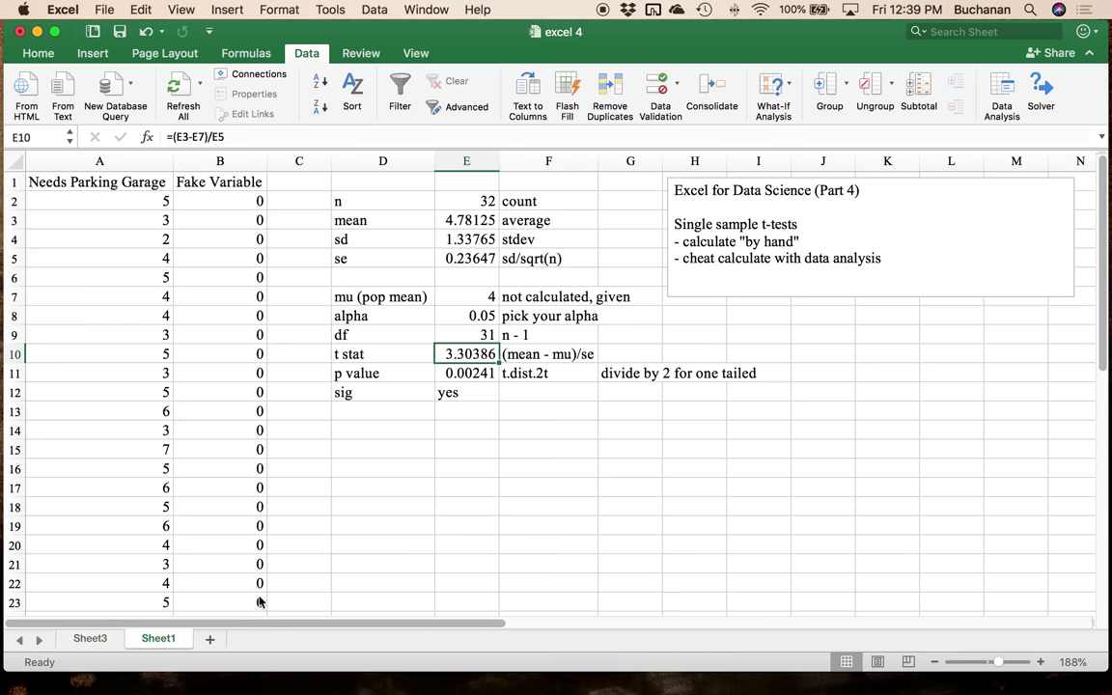
click(464, 373)
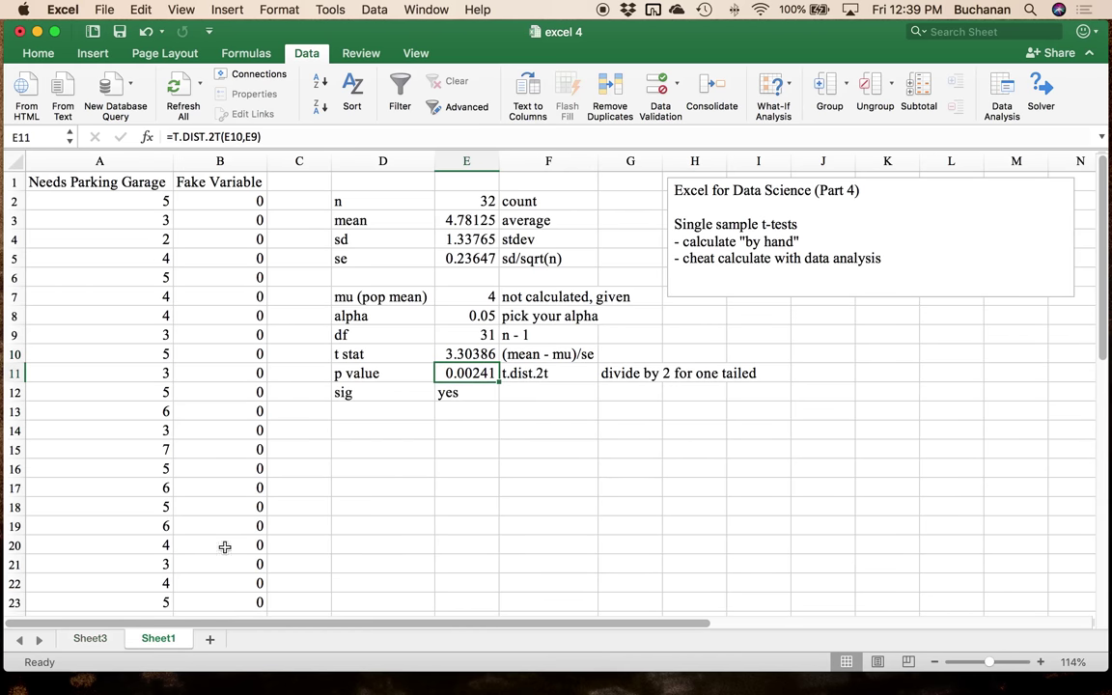
click(97, 639)
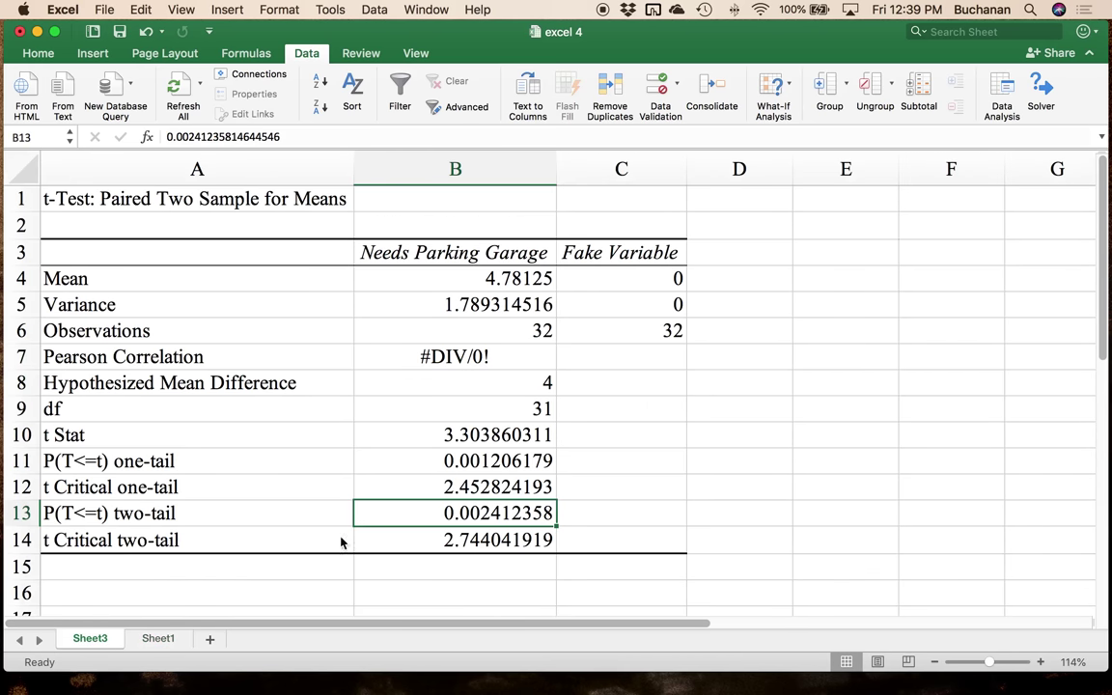
click(454, 461)
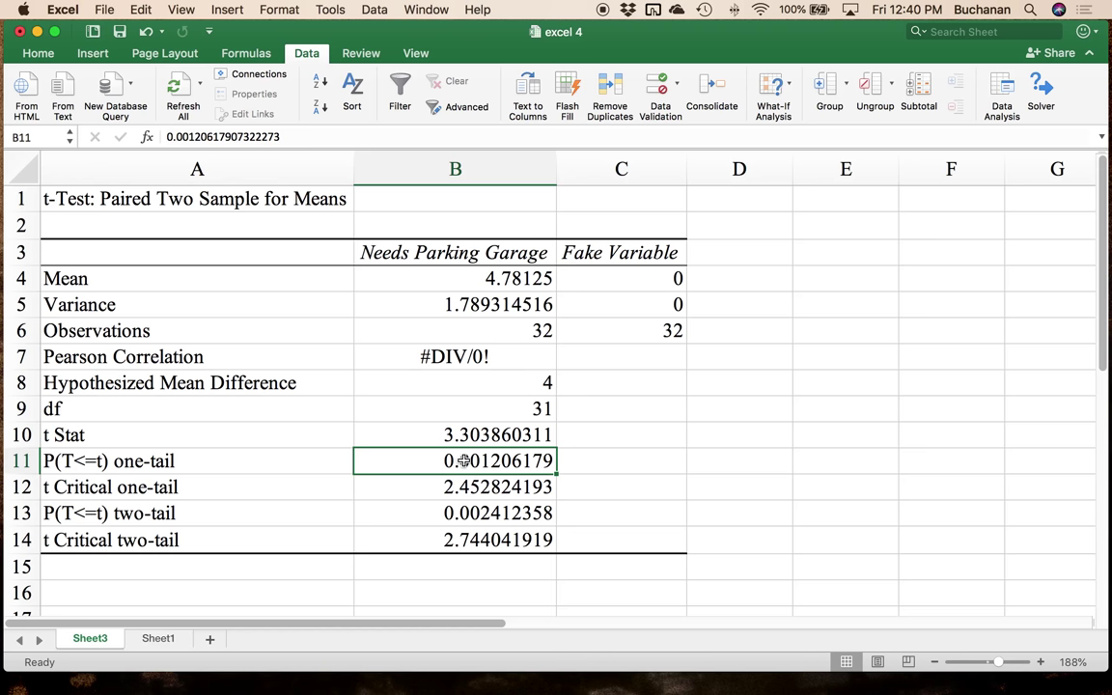
click(160, 639)
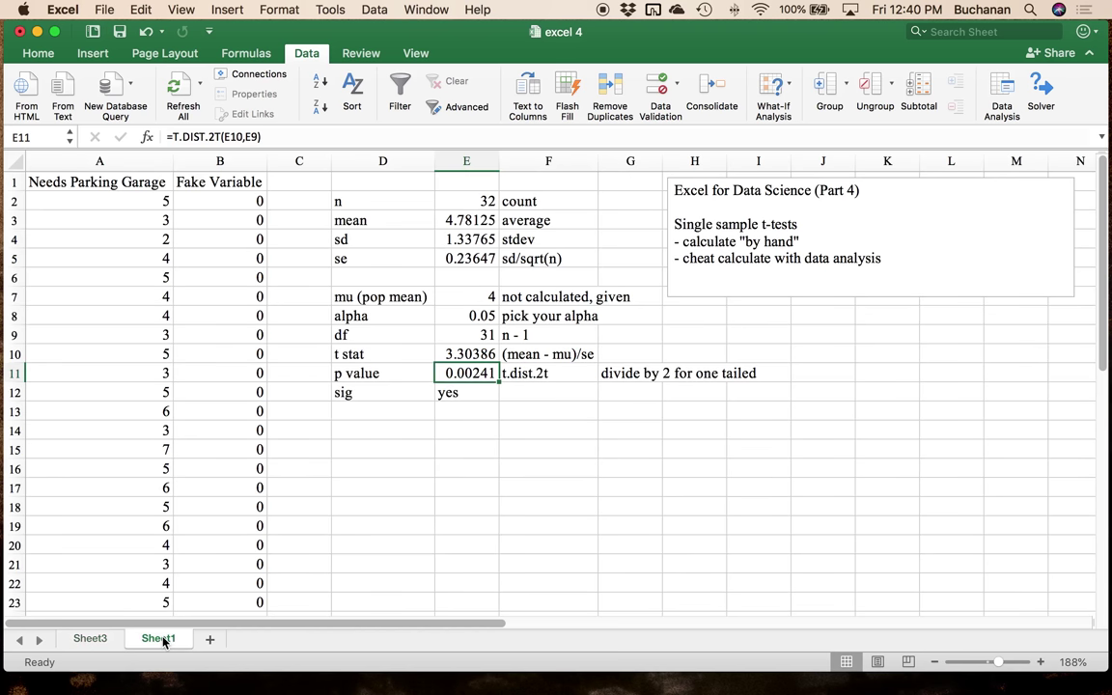